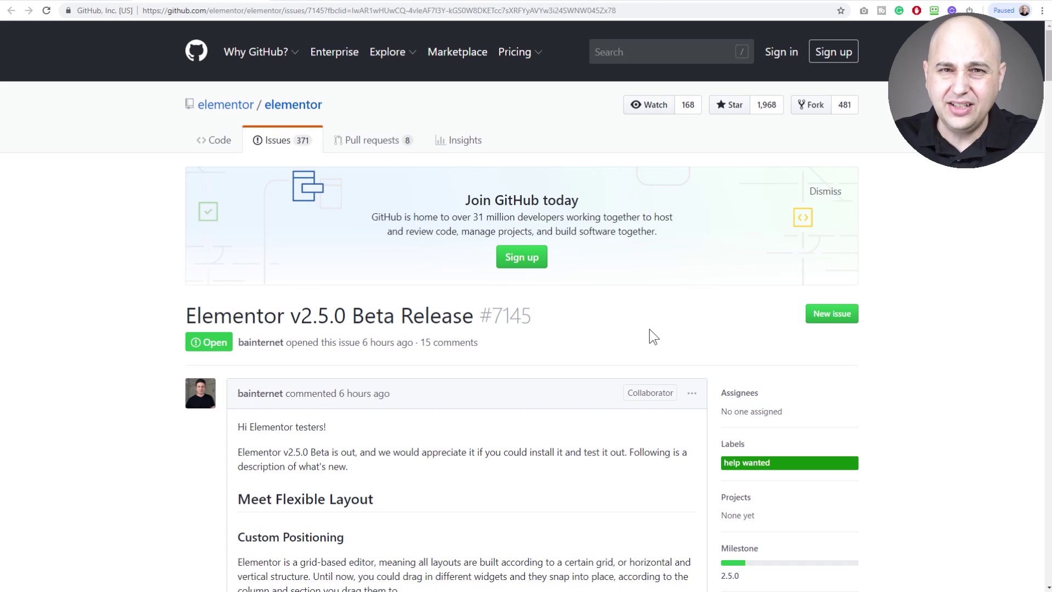
Scroll the Elementor v2.5.0 Beta Release issue past the banner to Meet Flexible Layout.
scroll(636, 325, down, 2)
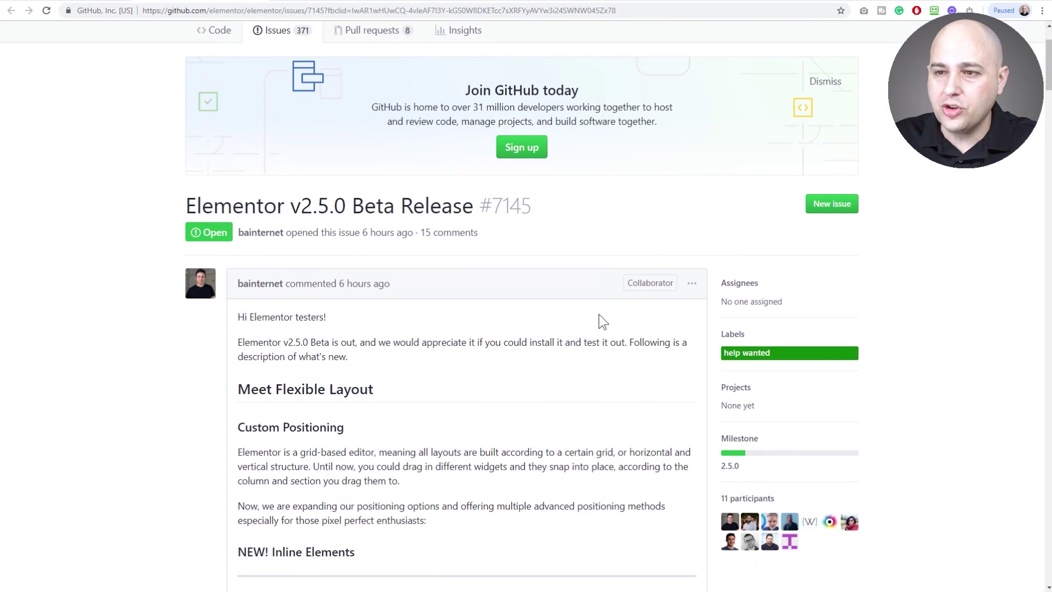
scroll(593, 317, down, 4)
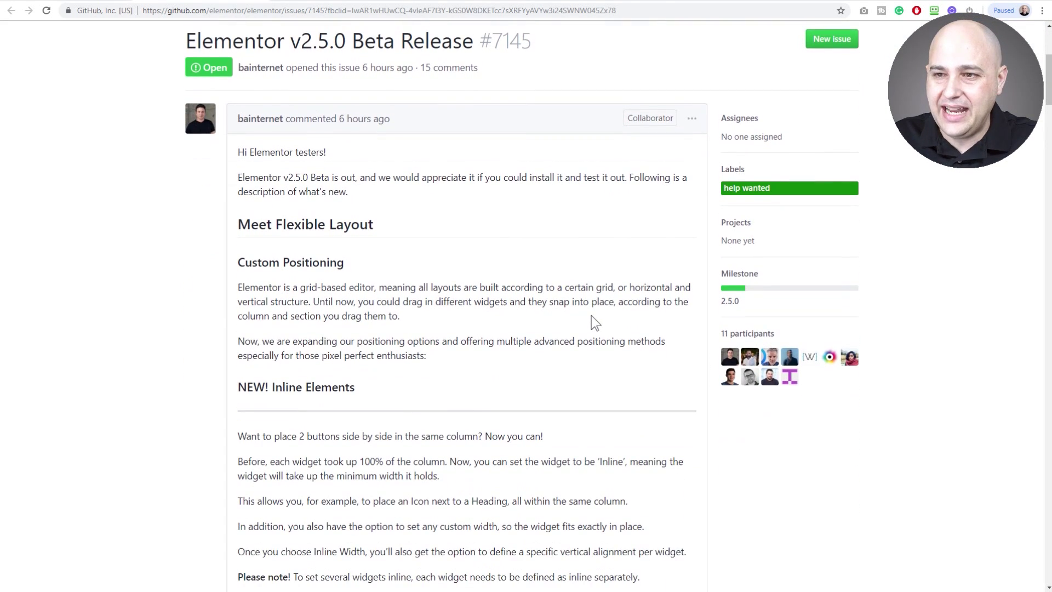
scroll(586, 313, down, 1)
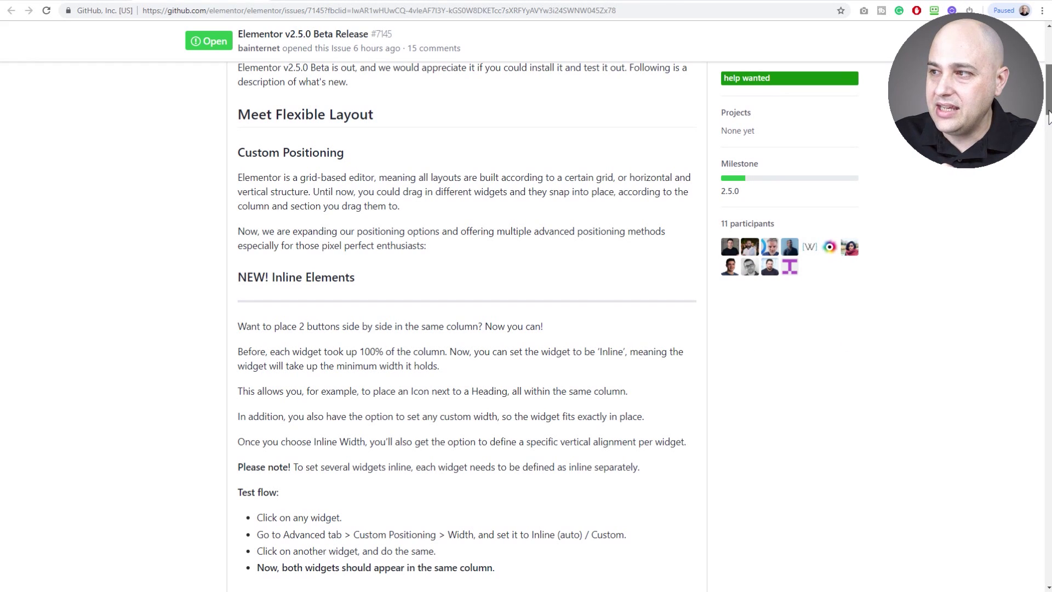
scroll(1047, 125, down, 1)
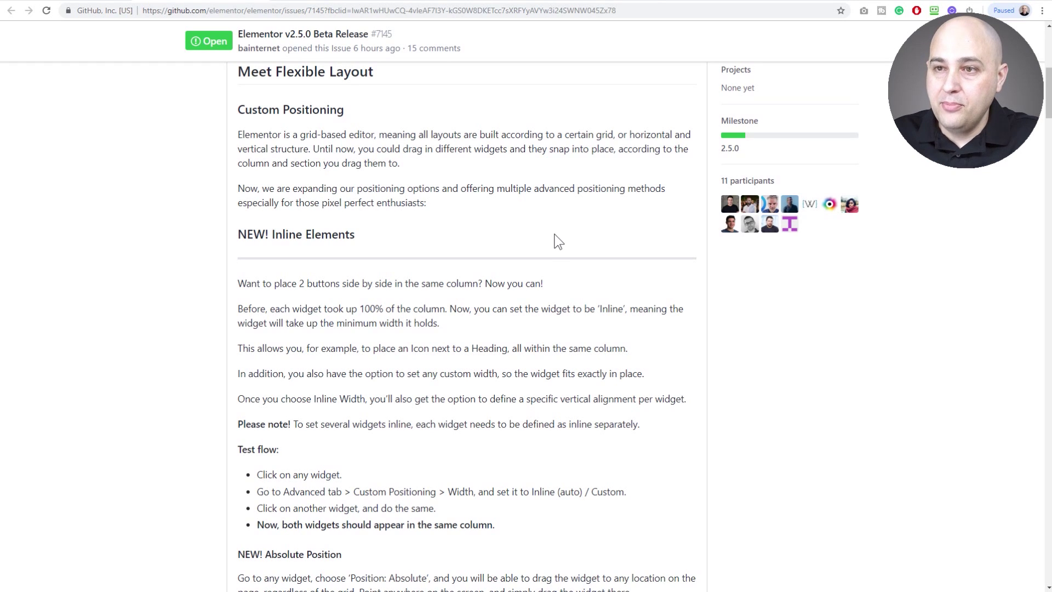
Highlight the Meet Flexible Layout heading, then the Custom Positioning heading, and clear it.
scroll(429, 175, up, 2)
drag(394, 184, 235, 180)
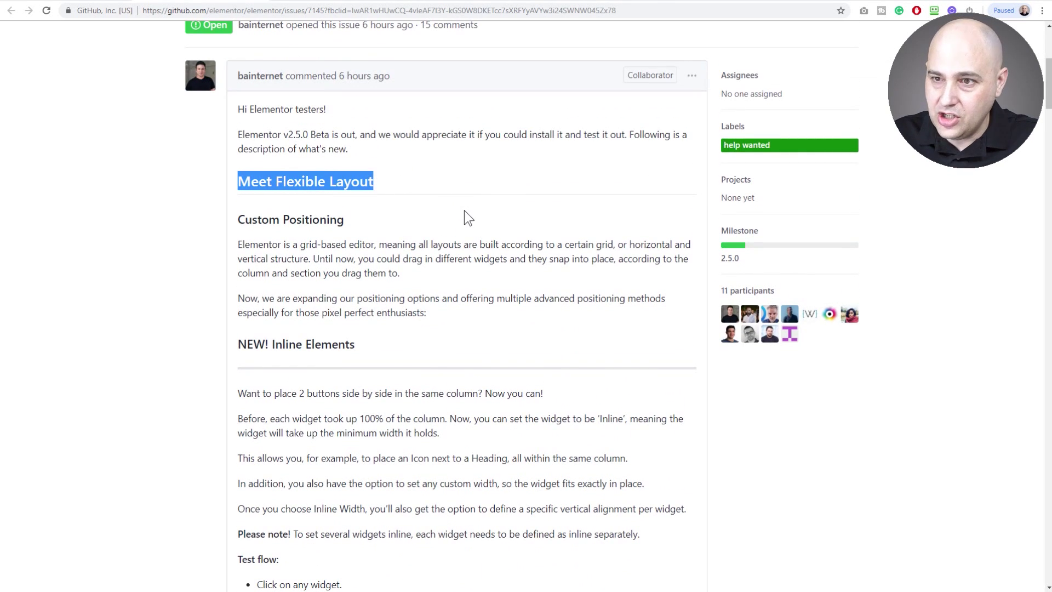
scroll(465, 216, down, 1)
drag(348, 164, 236, 162)
click(303, 192)
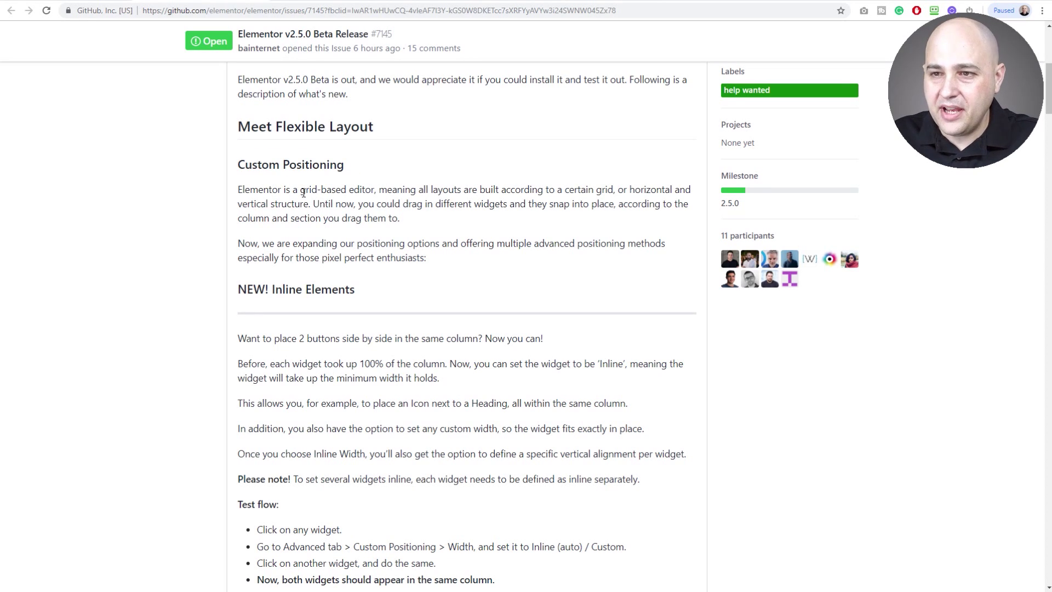
Highlight the grid-based editor sentence and the NEW! Inline Elements heading, reading its test flow.
drag(247, 190, 365, 190)
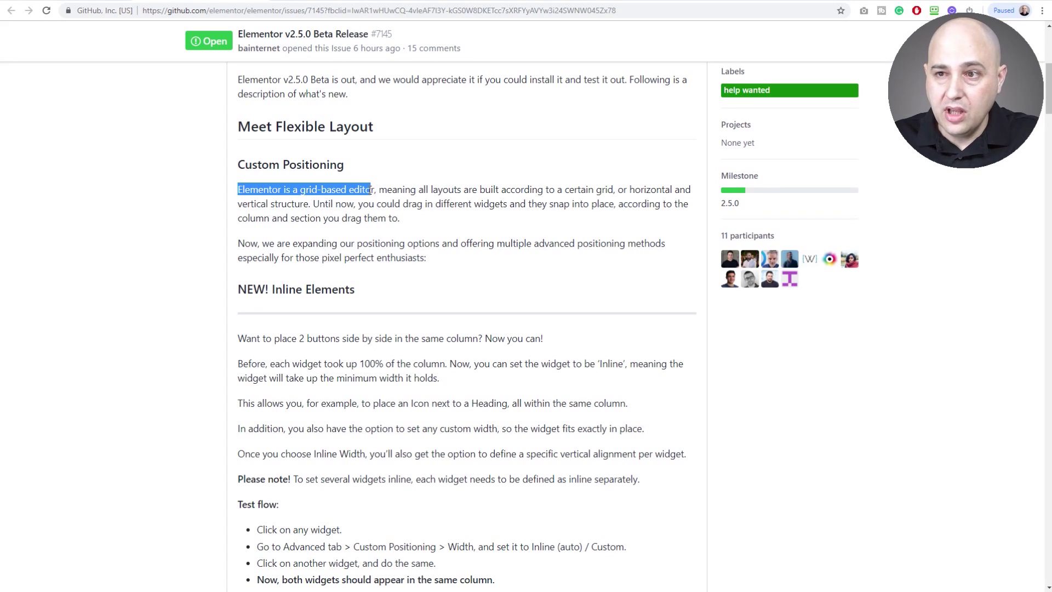
scroll(380, 192, down, 2)
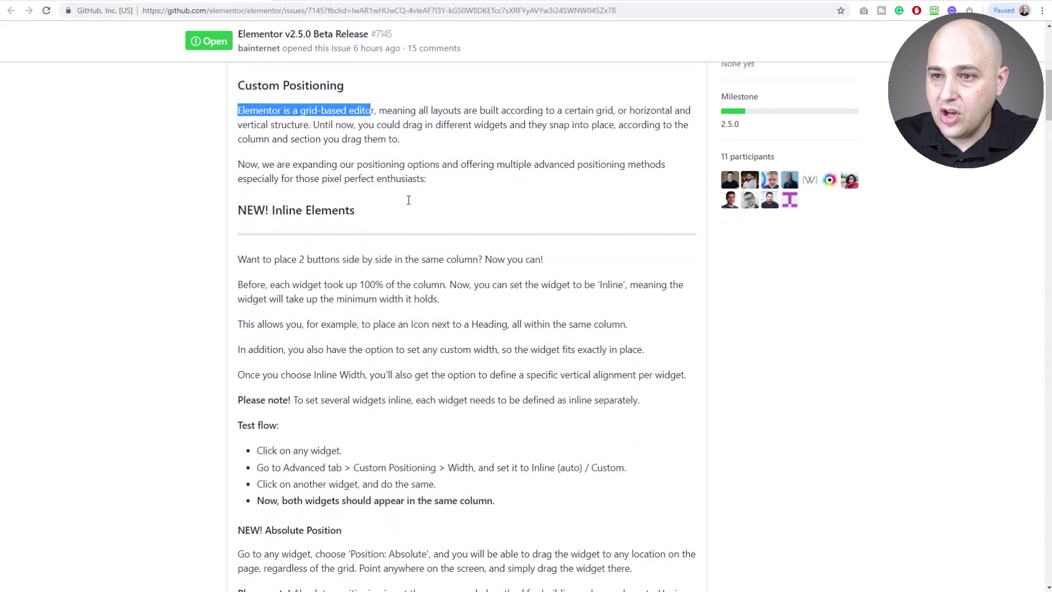
drag(355, 180, 241, 178)
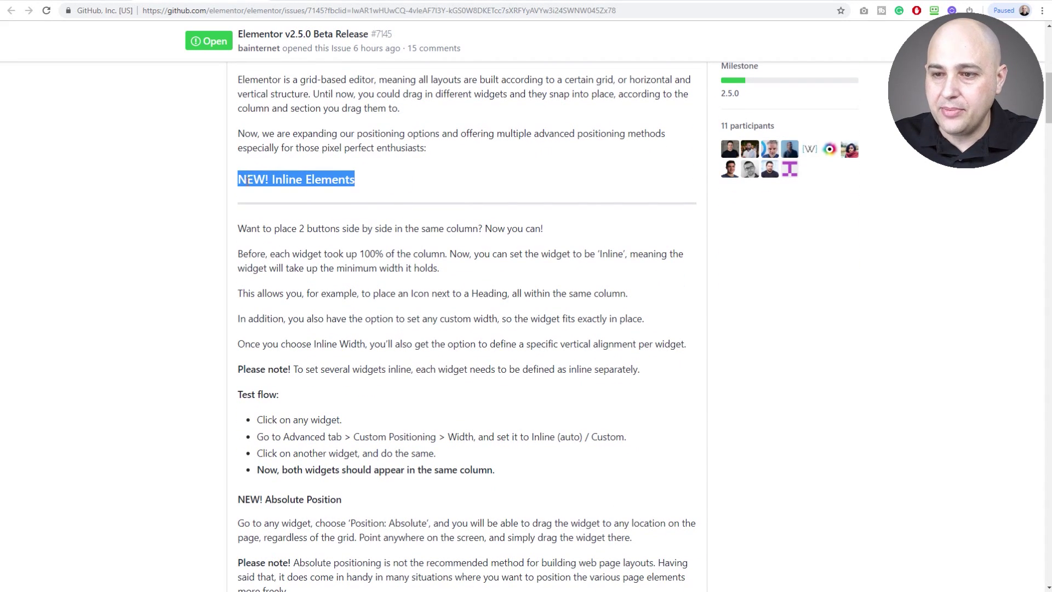
scroll(344, 213, down, 1)
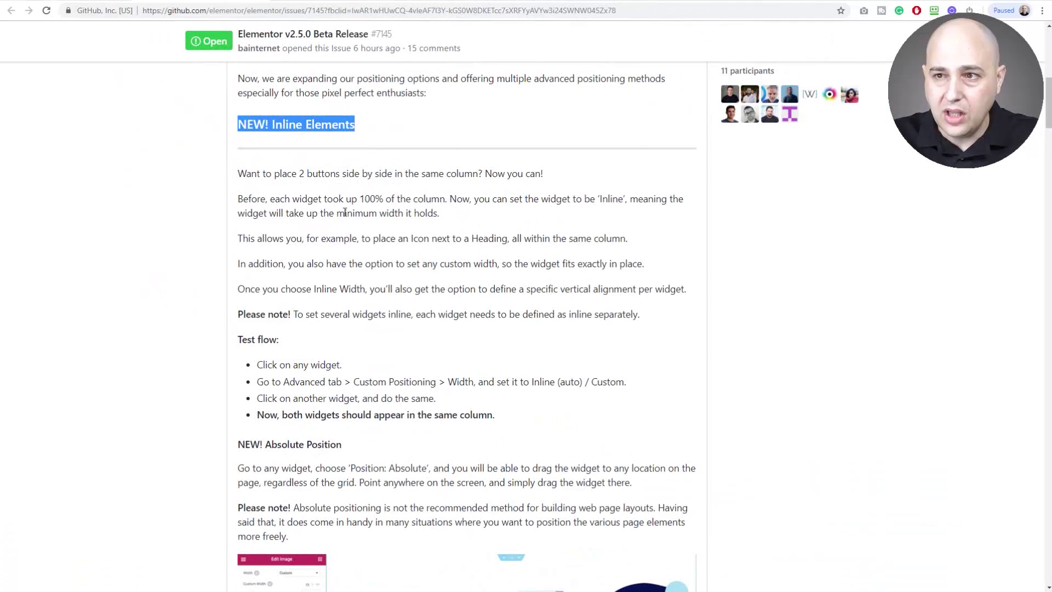
click(316, 222)
Scroll to the NEW! Absolute Position section and highlight its heading.
scroll(316, 222, down, 2)
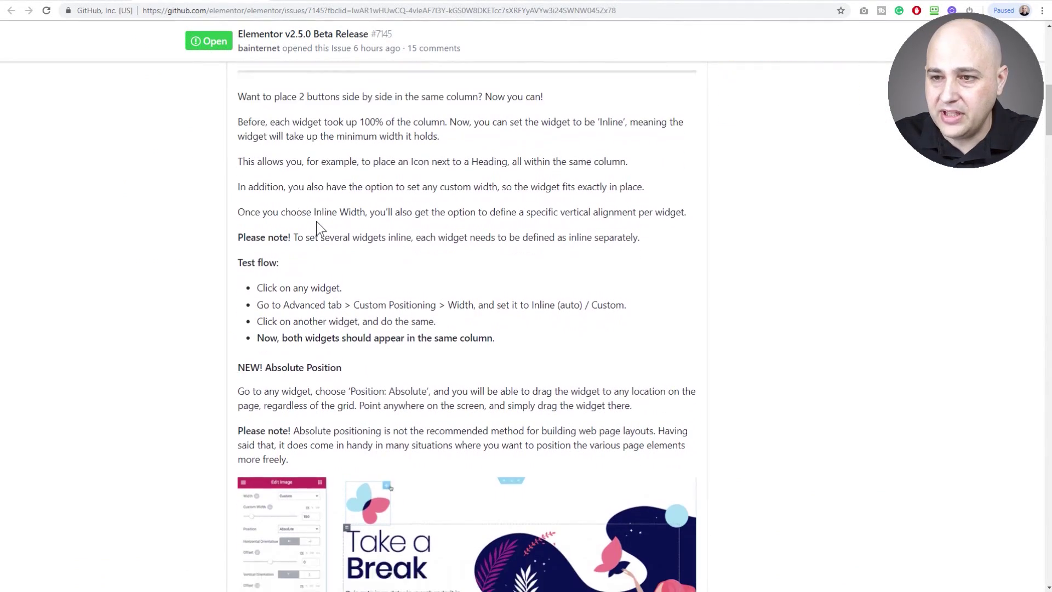
scroll(315, 221, down, 2)
drag(337, 224, 247, 224)
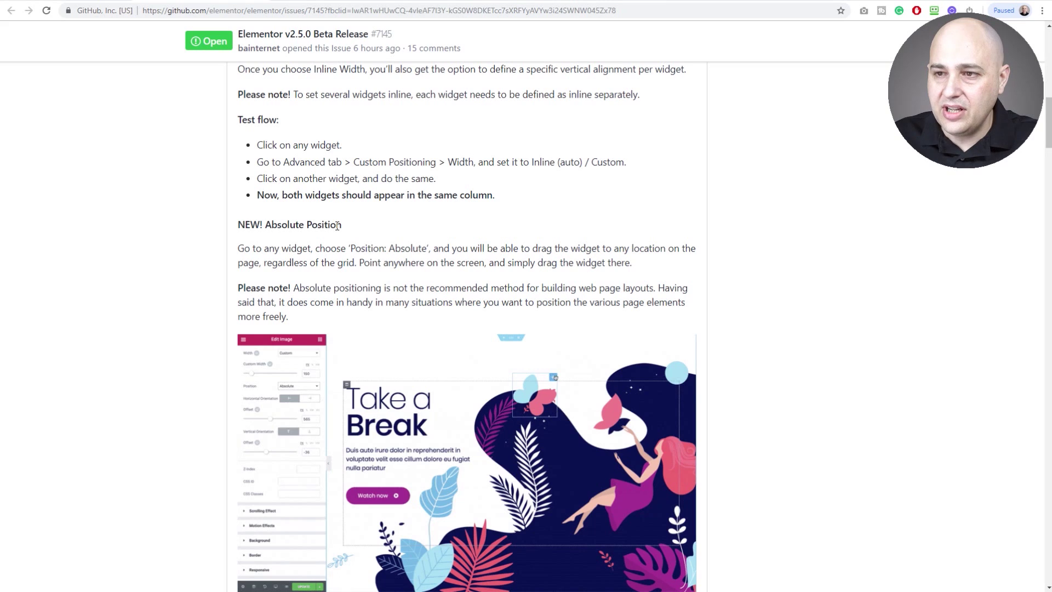
scroll(308, 221, down, 3)
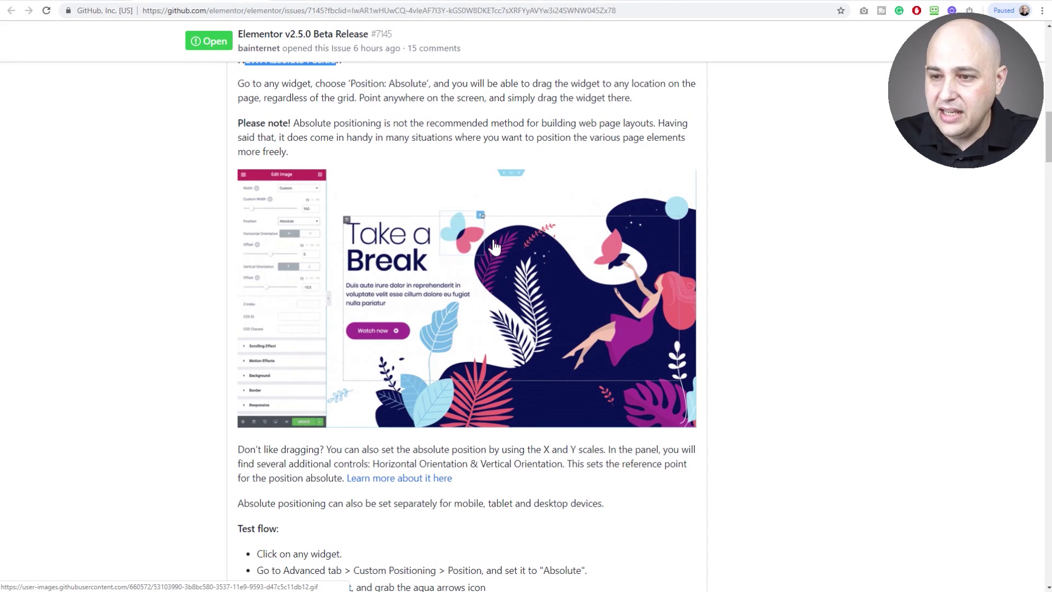
Highlight the Please note! warning about absolute positioning and review the demo animation.
scroll(494, 247, down, 1)
scroll(494, 248, up, 1)
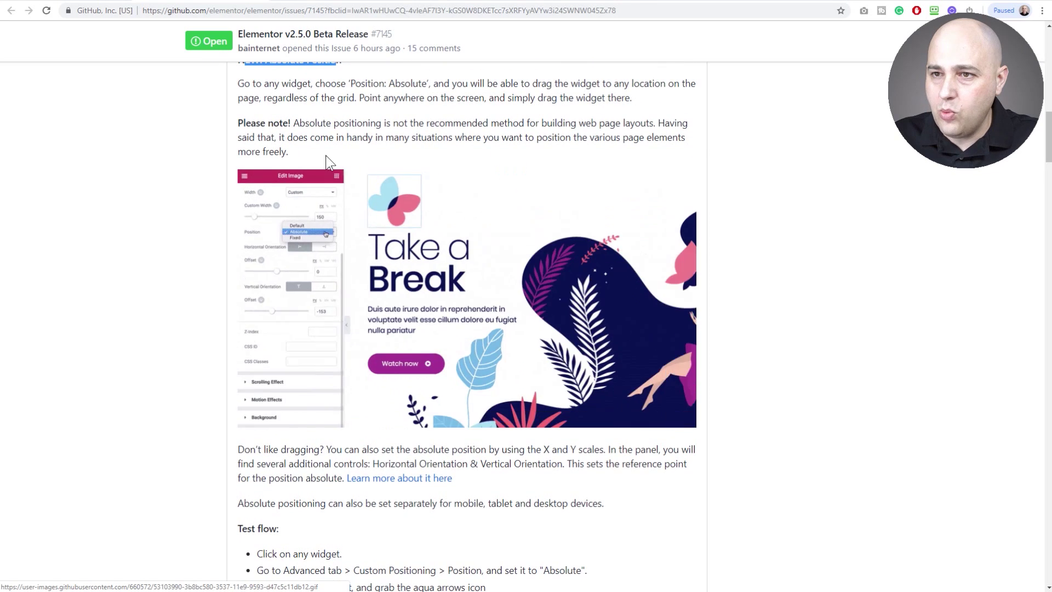
drag(235, 122, 340, 159)
scroll(340, 159, up, 2)
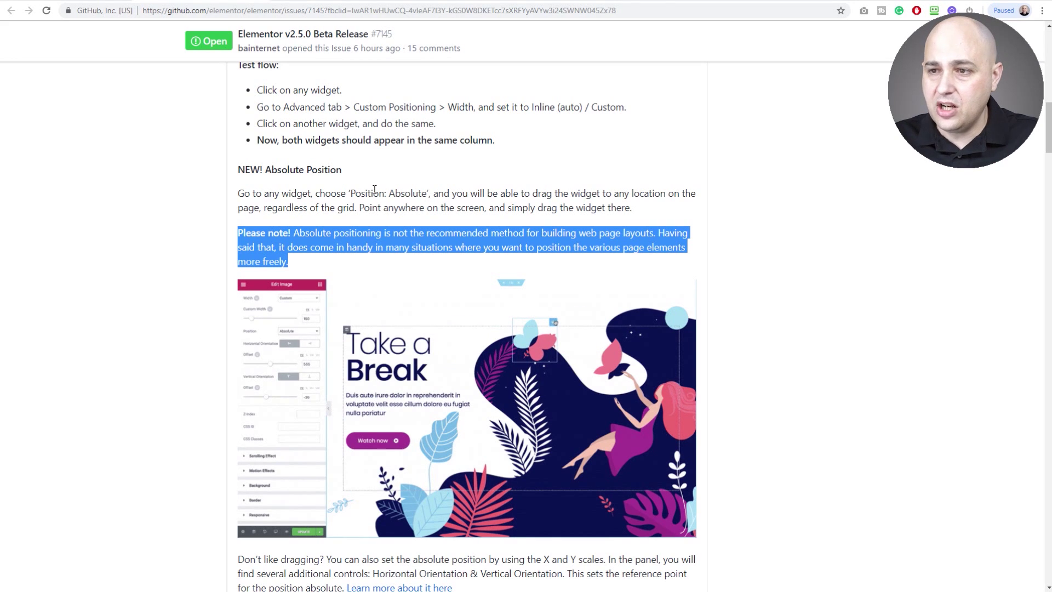
scroll(374, 189, down, 1)
Clear the highlight and scroll past the Absolute Position test flow to the NEW! Fixed Position GIF.
click(216, 226)
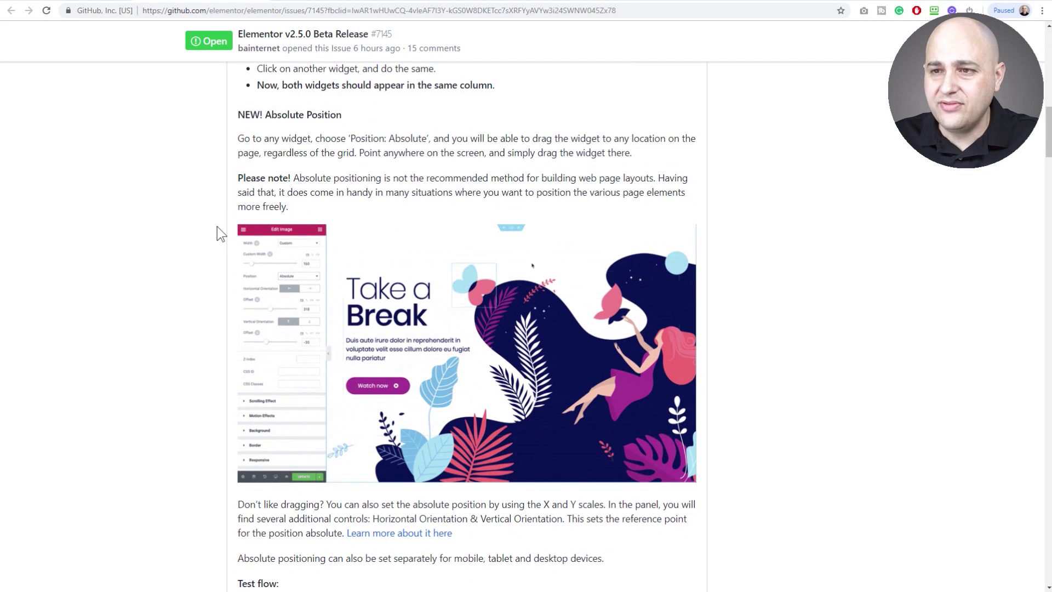
scroll(216, 225, down, 4)
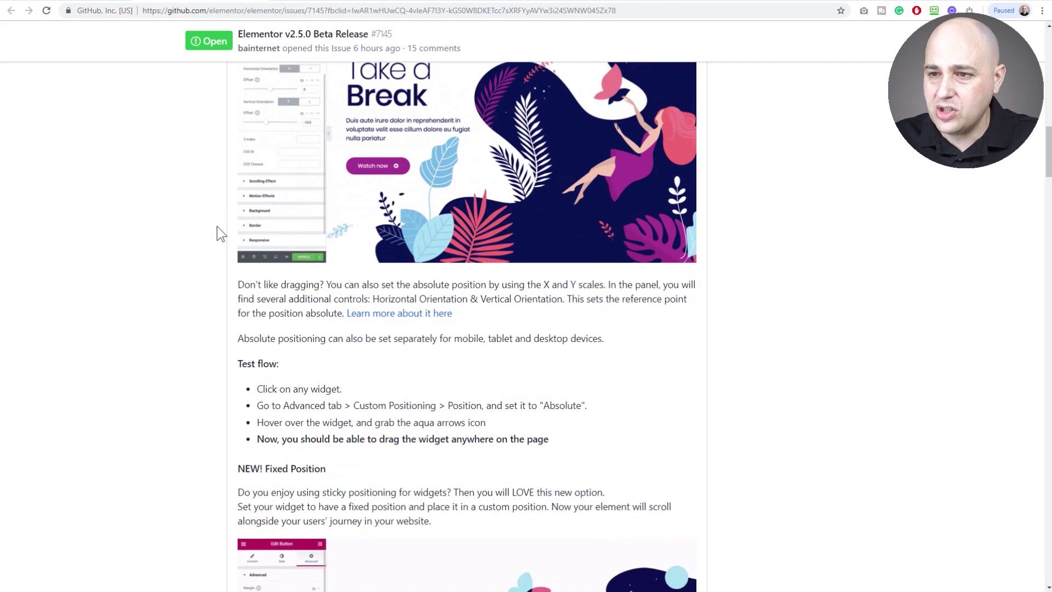
scroll(217, 226, down, 1)
scroll(216, 226, down, 4)
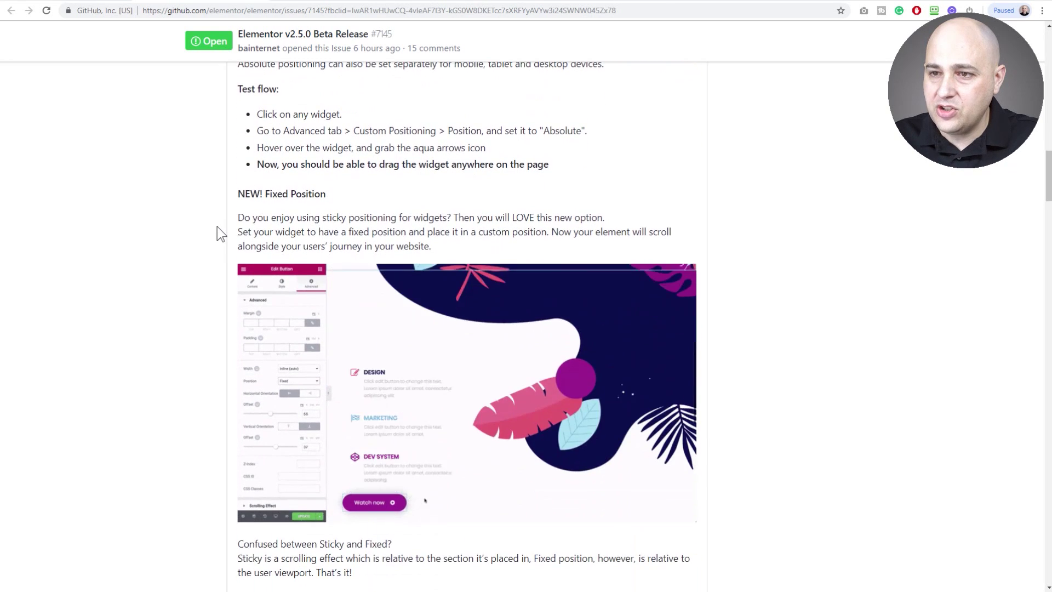
scroll(217, 226, down, 1)
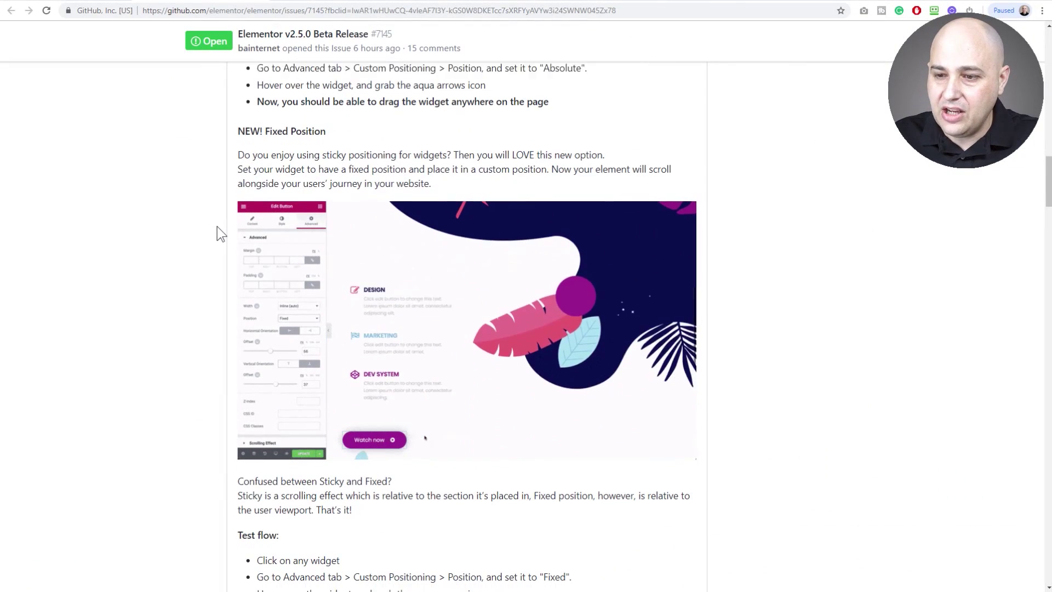
scroll(217, 227, down, 9)
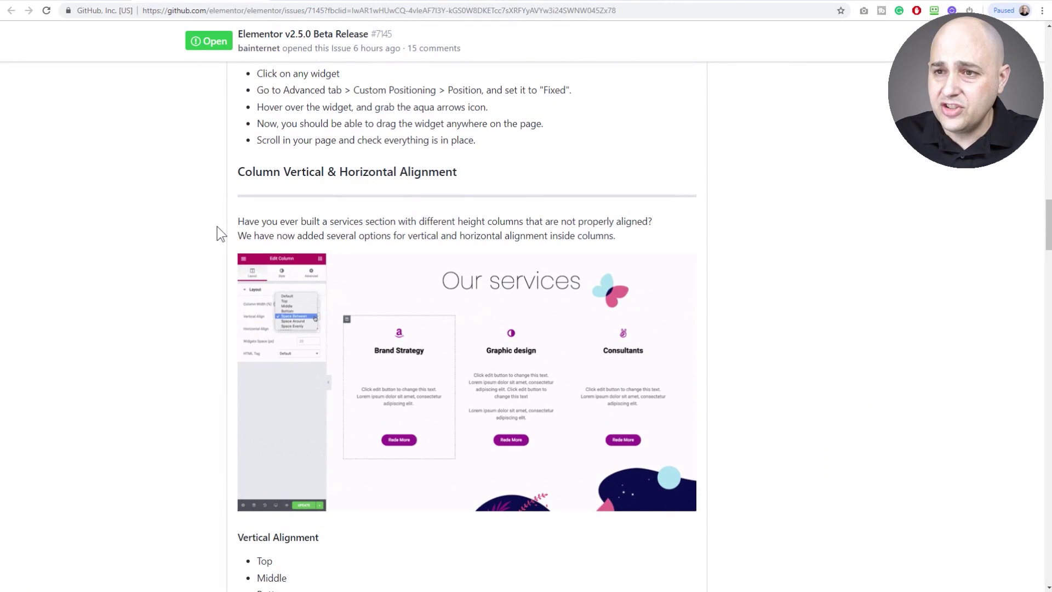
Highlight the Space Between and Space Around column alignment options.
scroll(217, 227, down, 1)
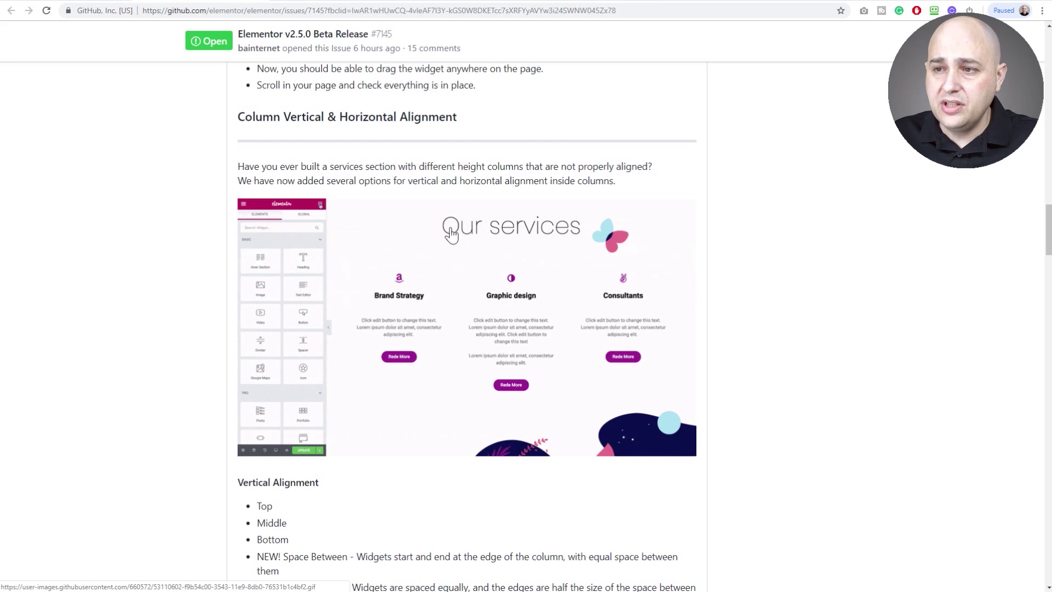
scroll(455, 247, down, 3)
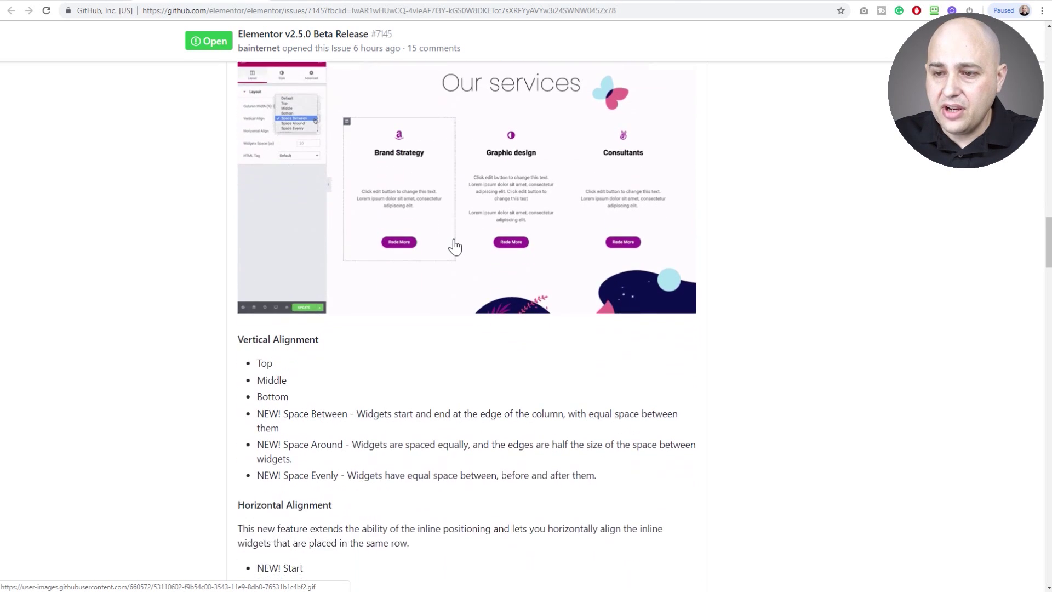
drag(345, 393, 283, 393)
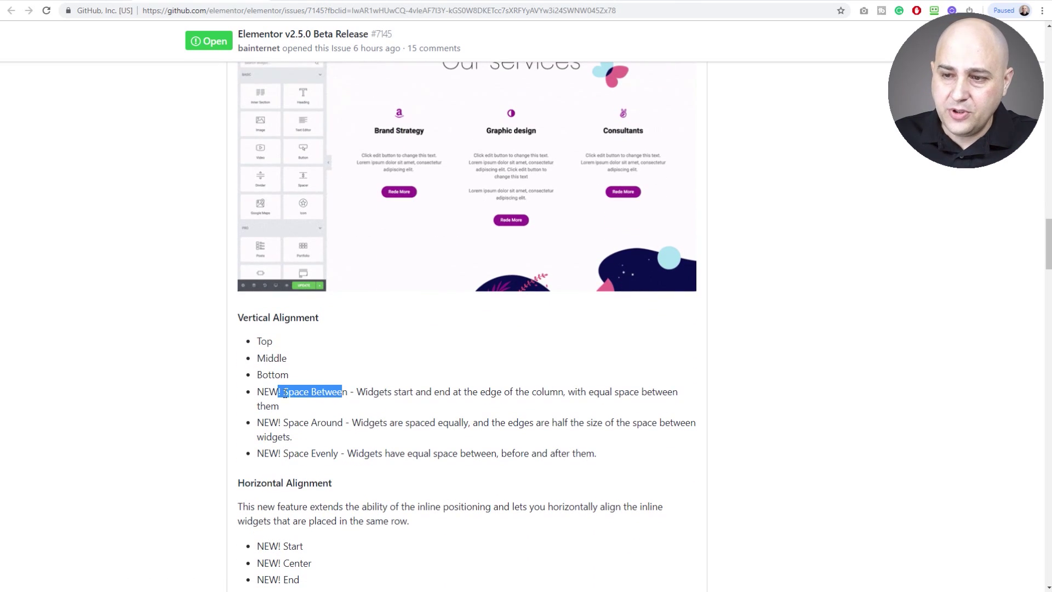
drag(342, 423, 287, 423)
Scroll down to the Responsive Improvements section and its test flow.
scroll(323, 404, down, 5)
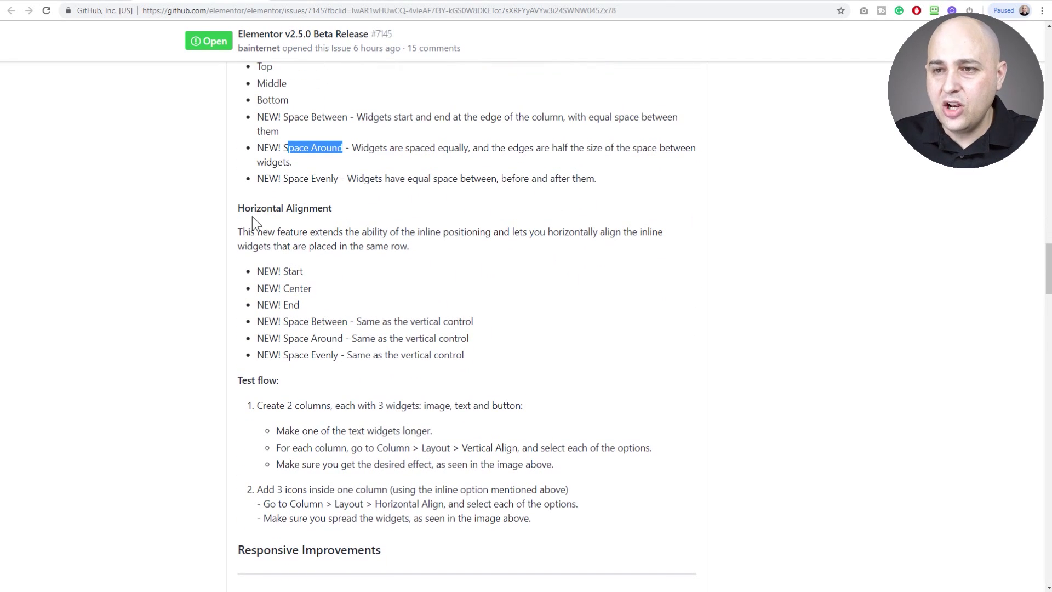
scroll(321, 252, down, 6)
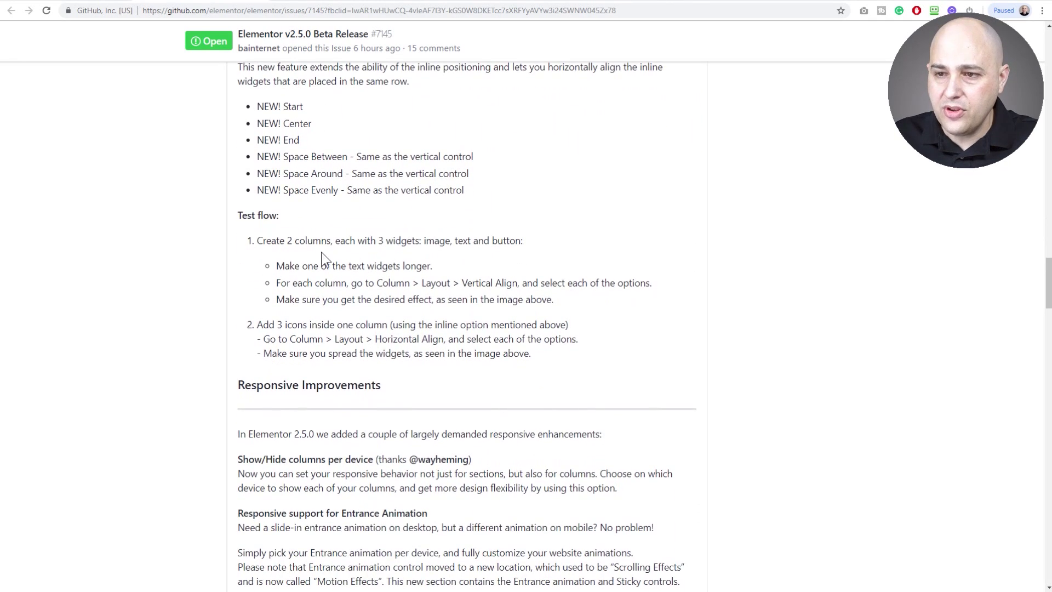
scroll(324, 258, down, 1)
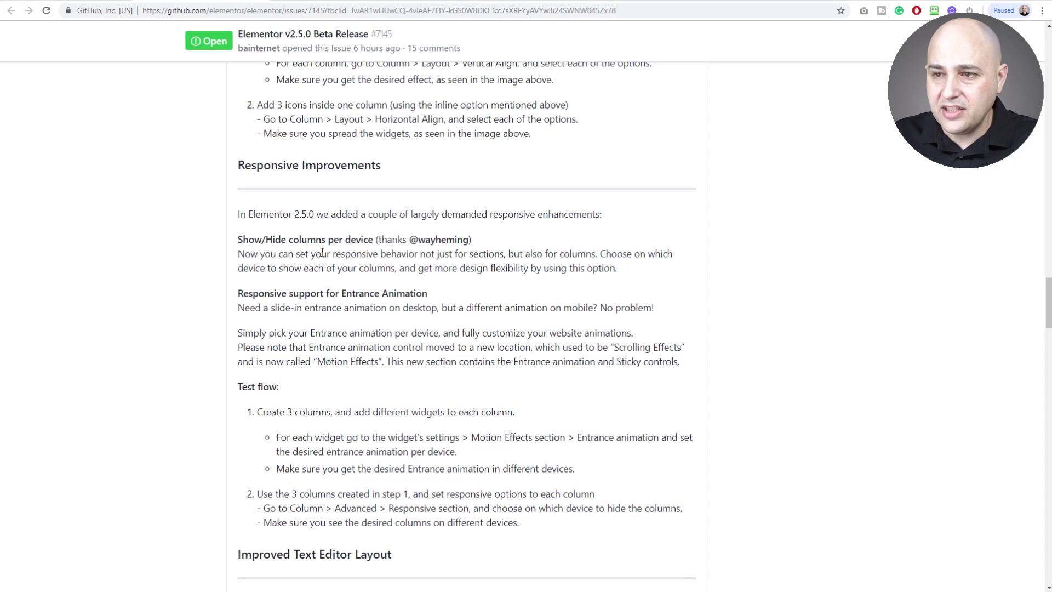
scroll(322, 253, up, 1)
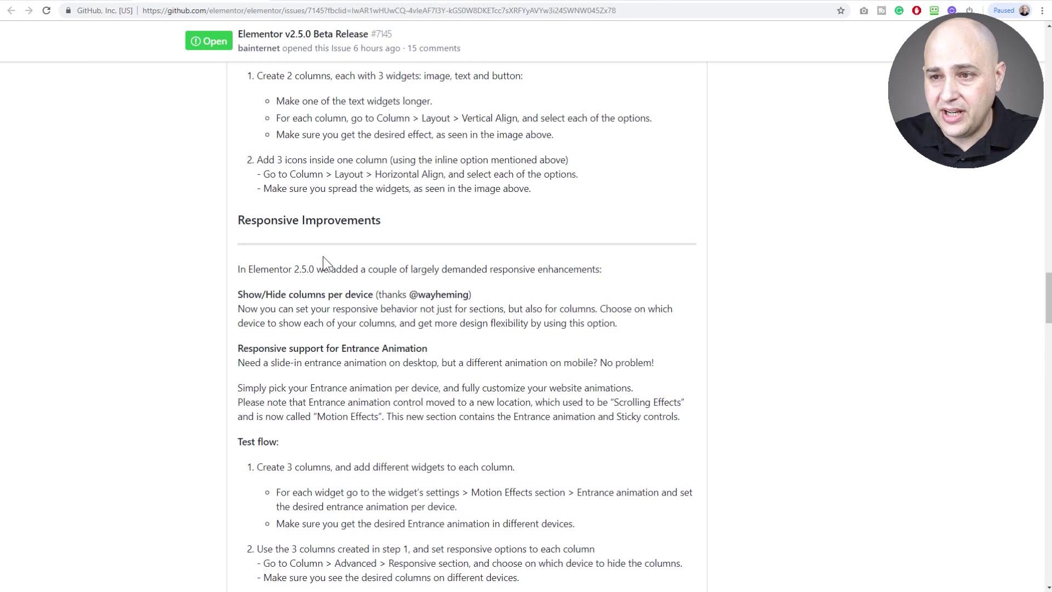
scroll(324, 255, down, 1)
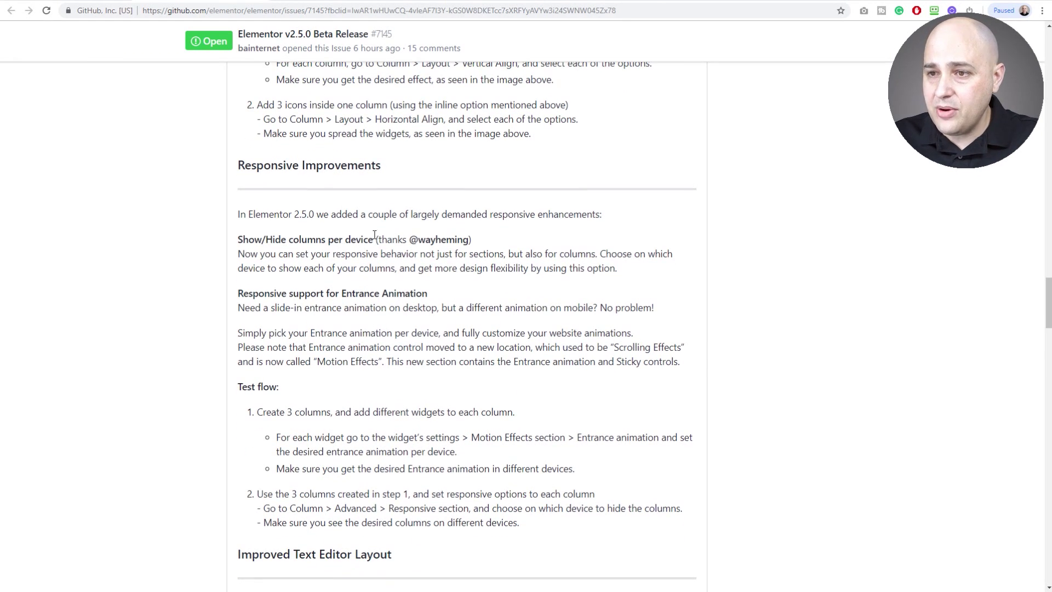
drag(373, 239, 287, 227)
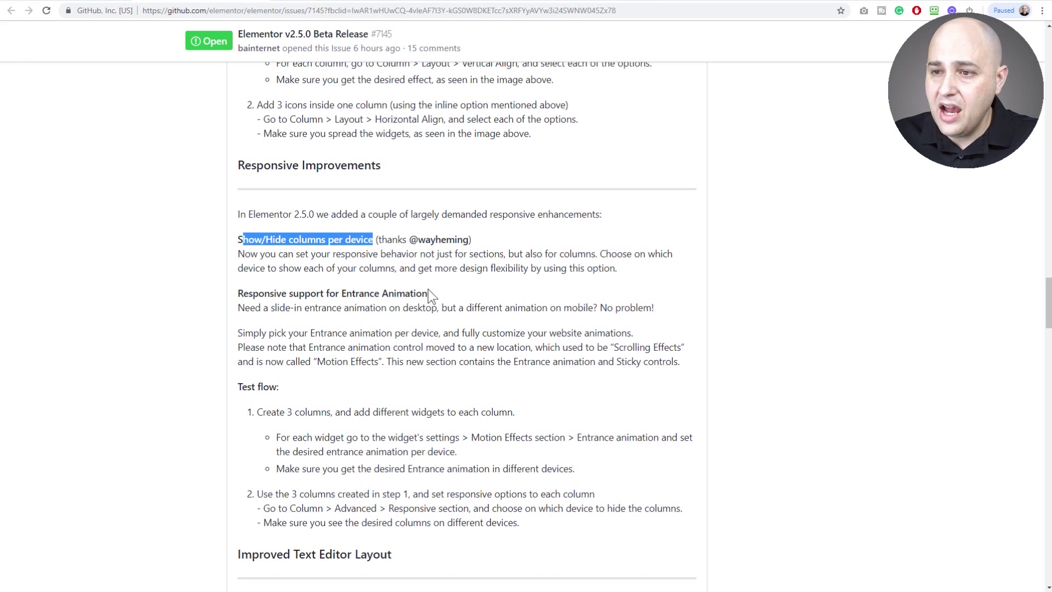
drag(428, 291, 312, 285)
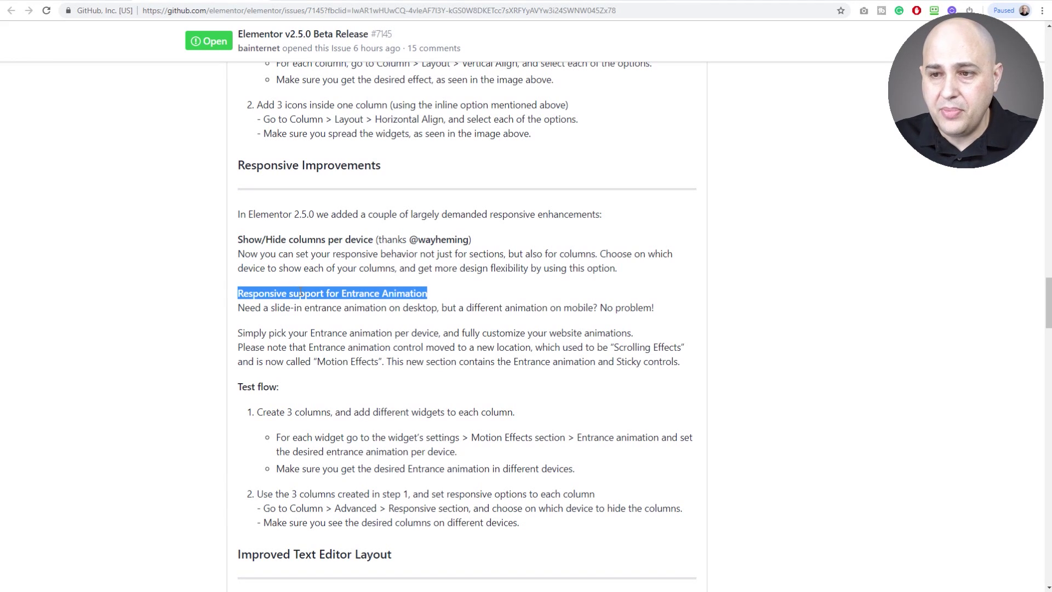
scroll(300, 294, down, 4)
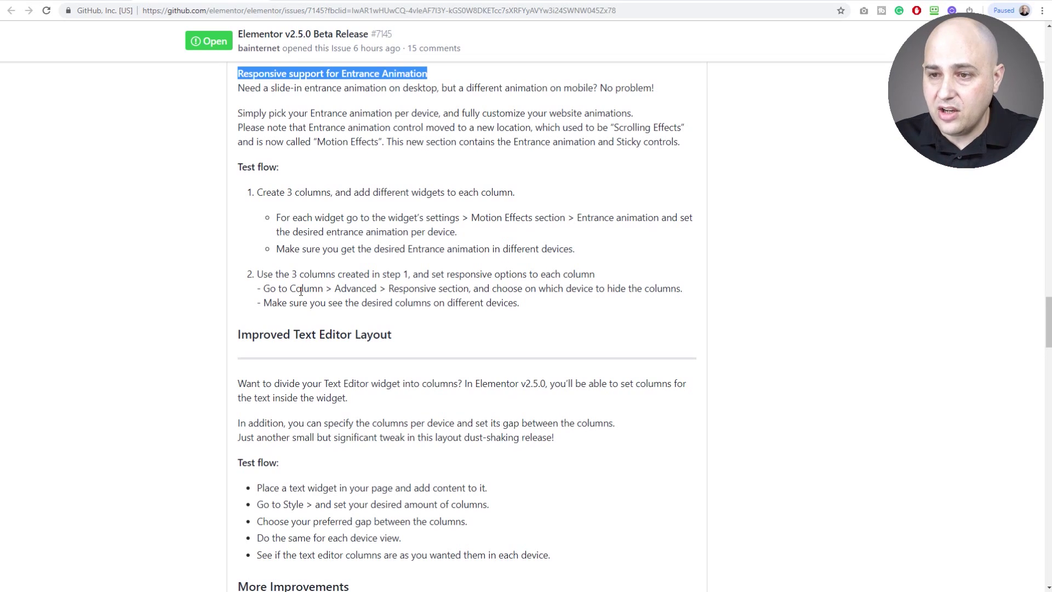
scroll(301, 291, down, 1)
drag(390, 278, 238, 276)
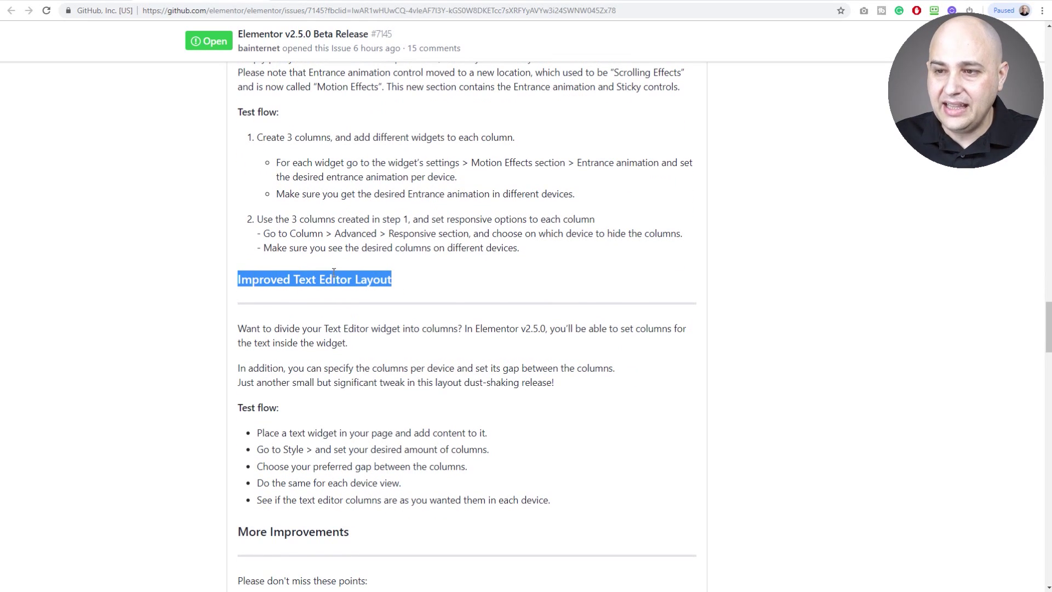
scroll(333, 272, down, 1)
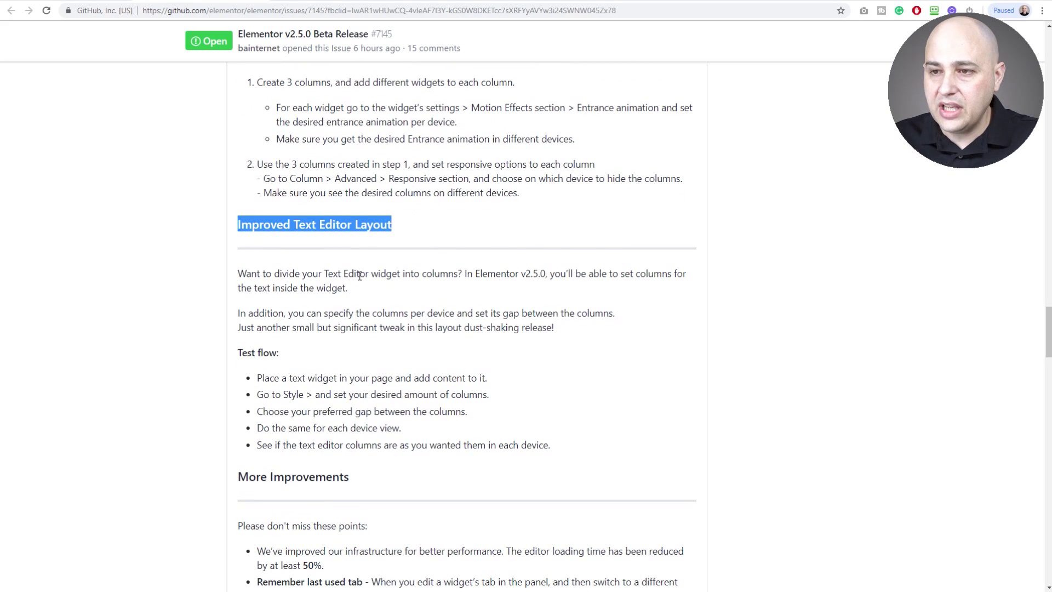
drag(369, 273, 239, 269)
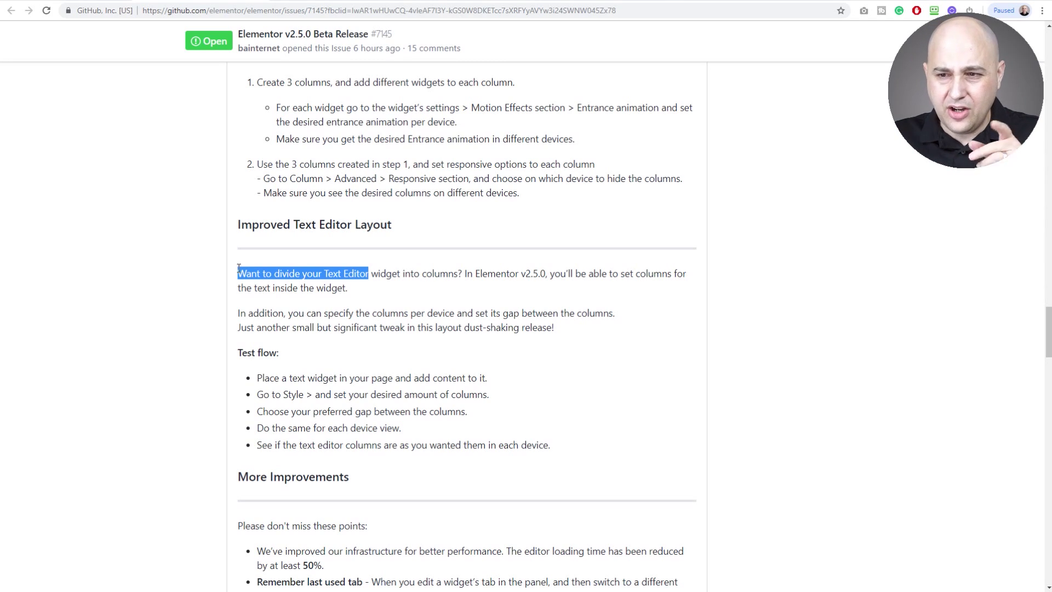
Highlight the 50% faster editor loading note under More Improvements and Fixes.
scroll(239, 268, down, 6)
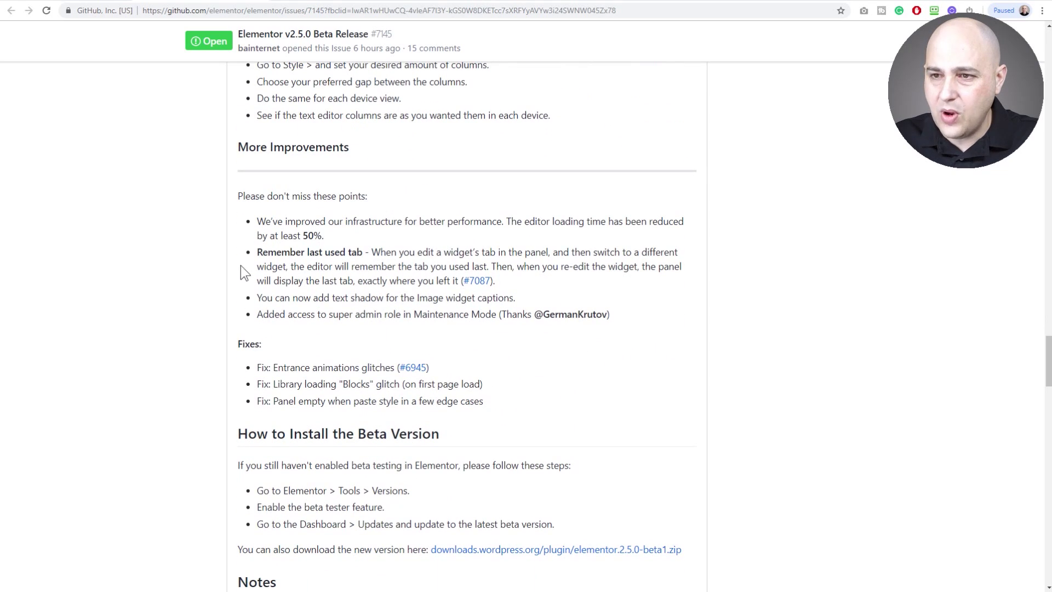
drag(259, 224, 323, 235)
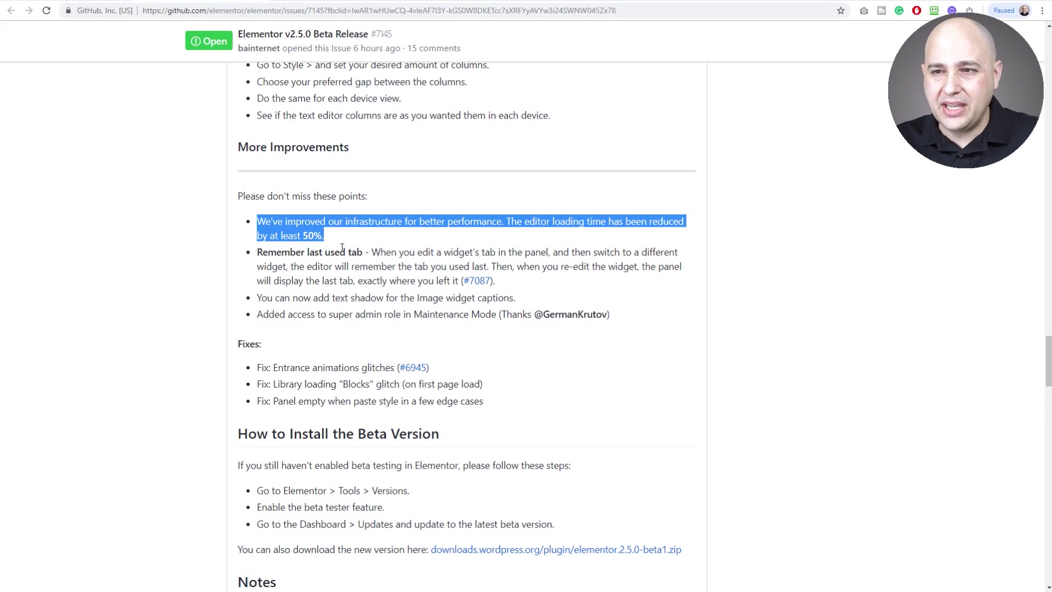
scroll(356, 230, down, 1)
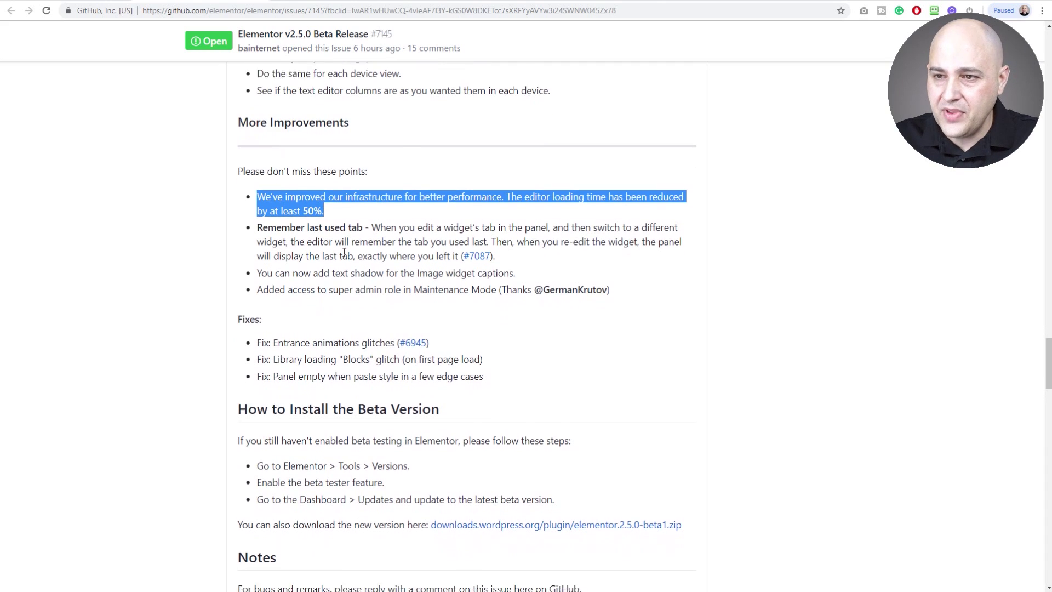
drag(368, 196, 213, 207)
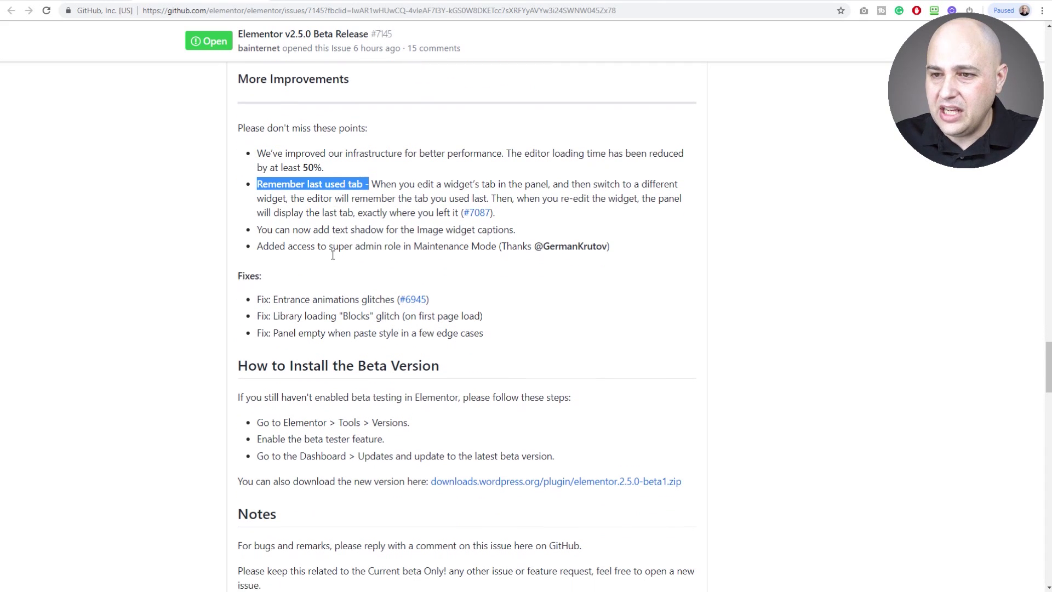
Highlight the entrance animation glitches fix, then switch to Elementor's Version Control settings in WordPress.
scroll(336, 255, down, 2)
drag(356, 206, 429, 203)
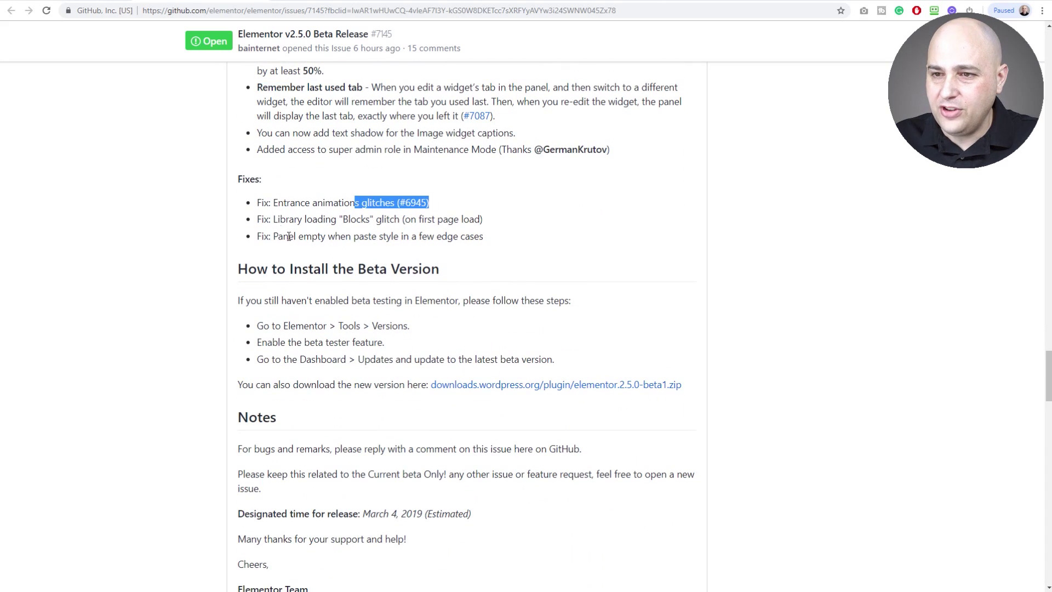
click(330, 237)
click(338, 3)
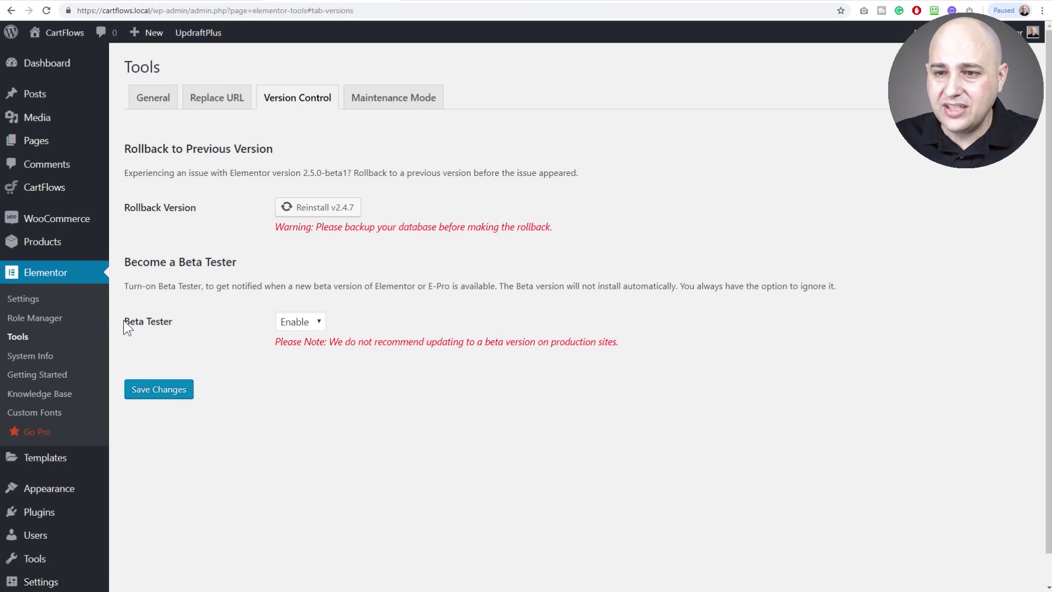
Confirm the Beta Tester option stays on Enable, then return to the GitHub issue.
drag(123, 321, 173, 321)
click(308, 324)
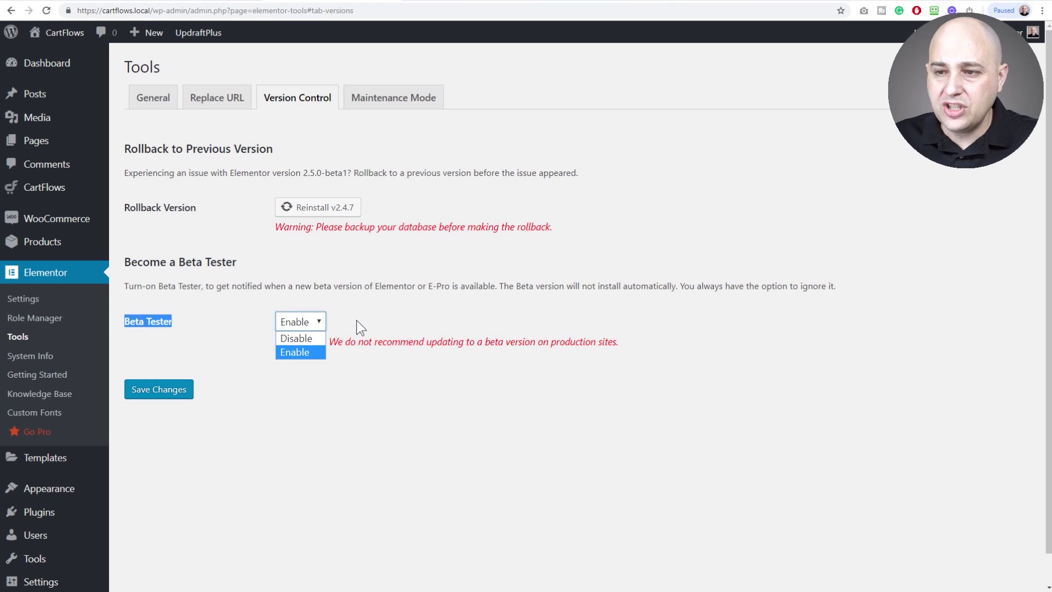
click(356, 320)
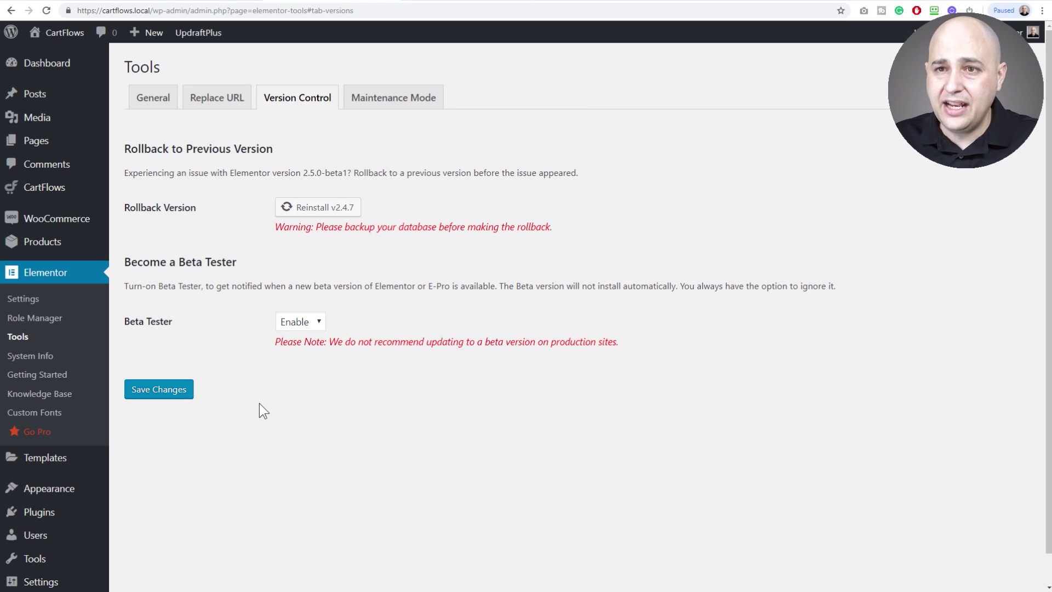
mouse_move(70, 76)
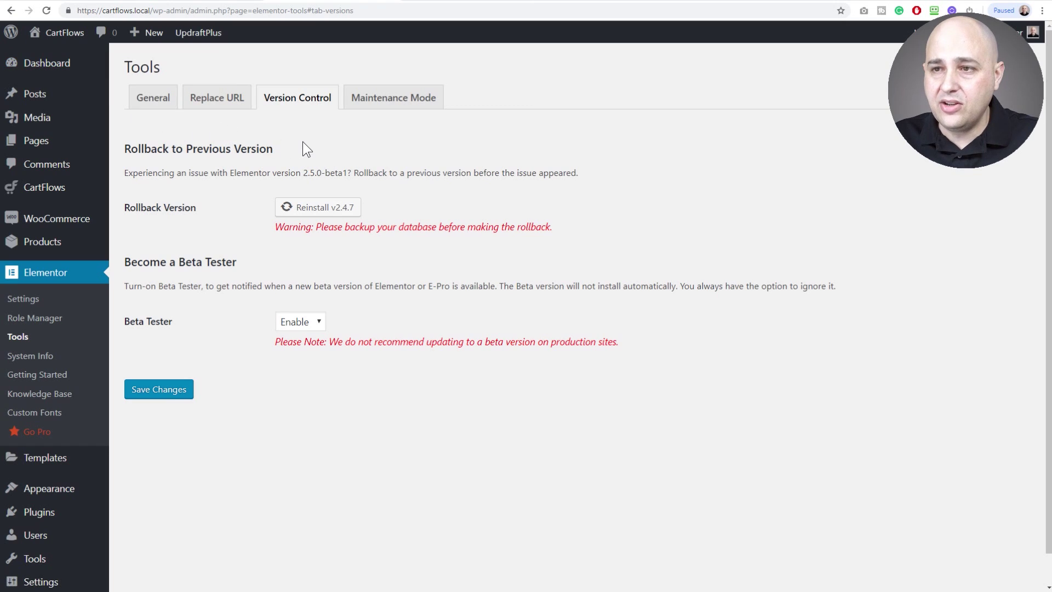
click(195, 0)
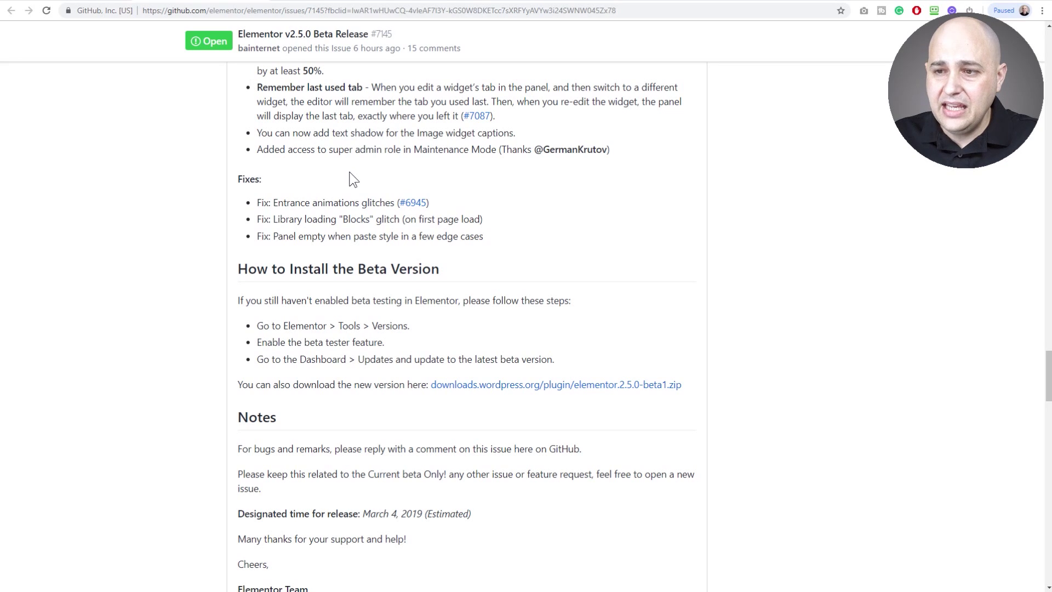
Move from the GitHub issue through the Tools page to the CartFlows Sales Funnel Secrets flow.
scroll(349, 172, down, 4)
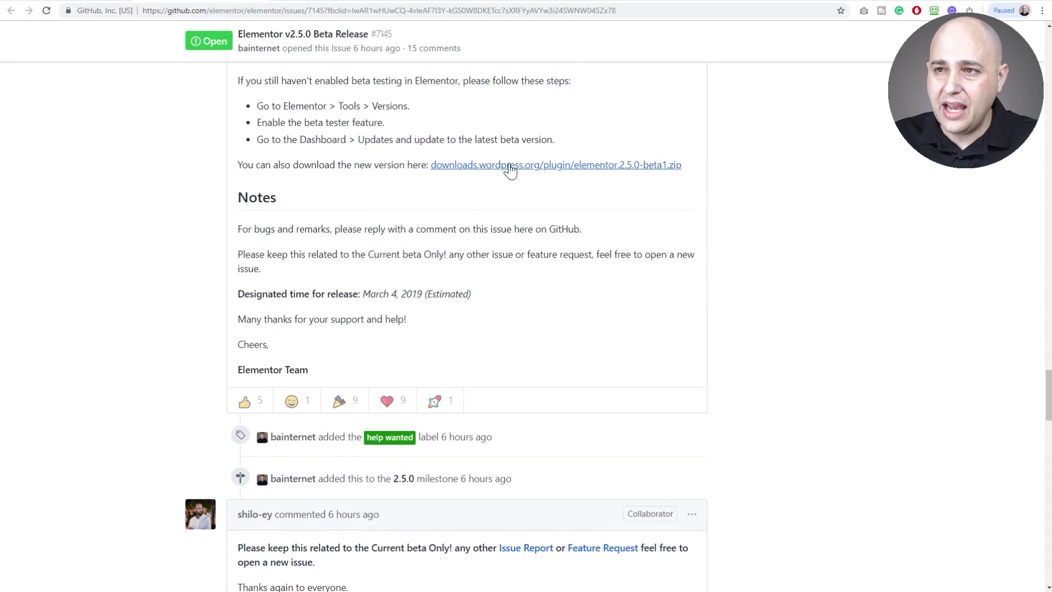
scroll(495, 160, up, 4)
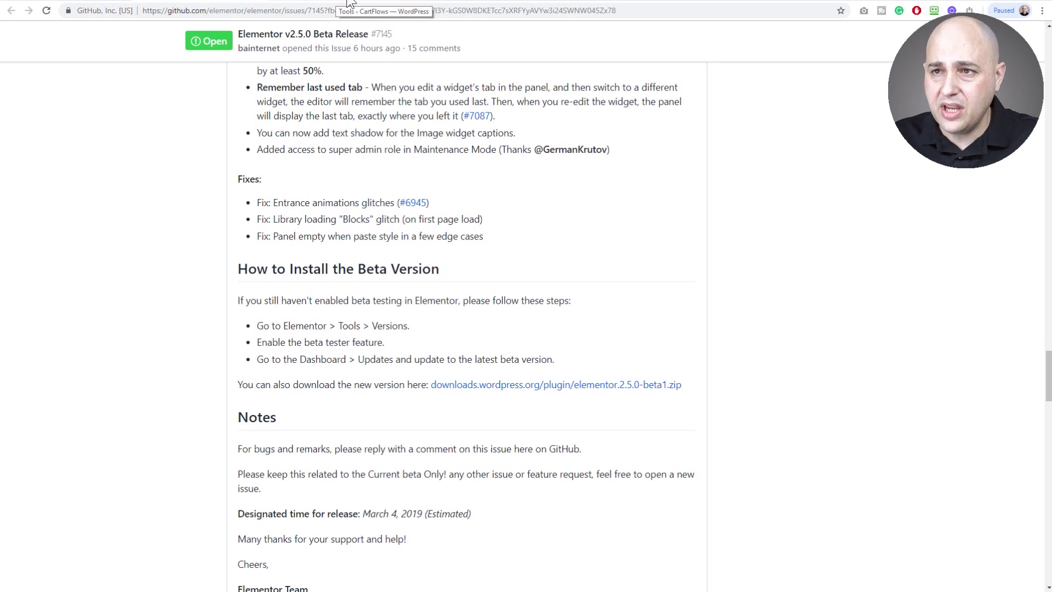
click(347, 2)
click(459, 2)
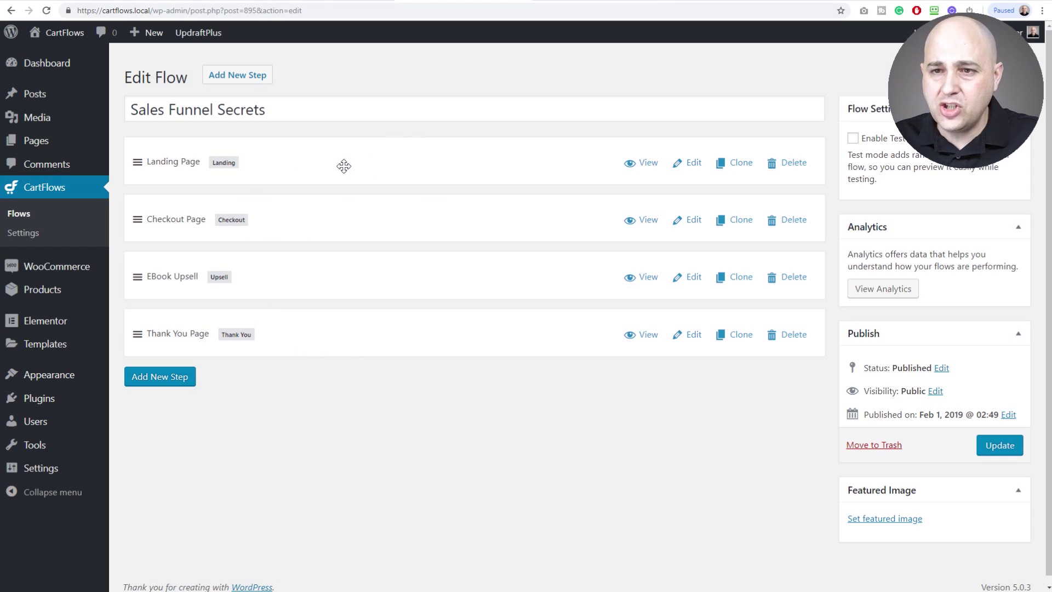
Open the Landing Page step with Edit with Elementor.
mouse_move(80, 373)
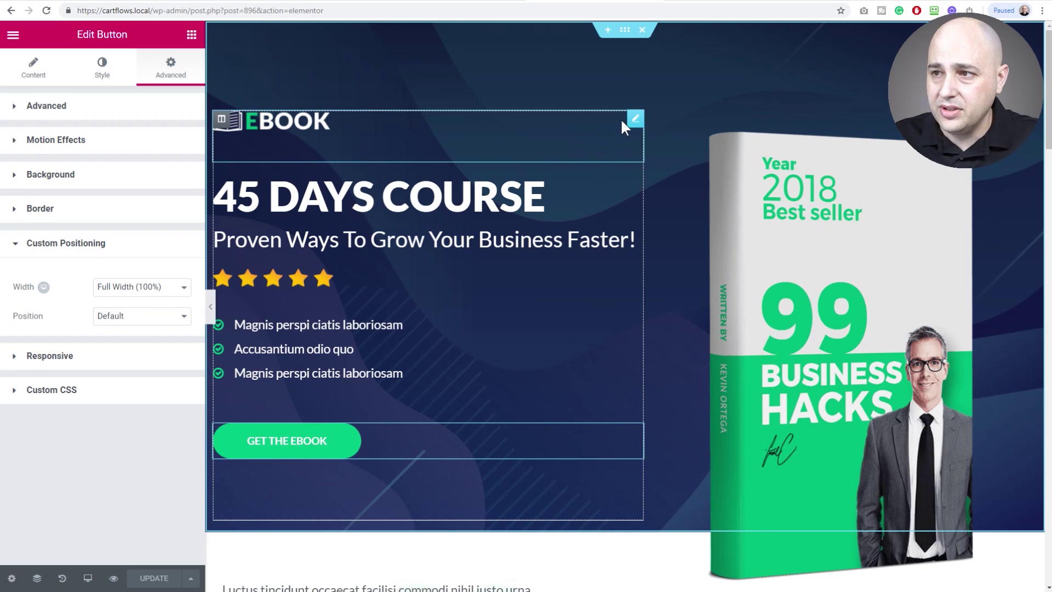
Open the EBOOK image's Advanced Custom Positioning, viewing Width (Full Width) and Position (Default) choices.
click(636, 119)
click(289, 122)
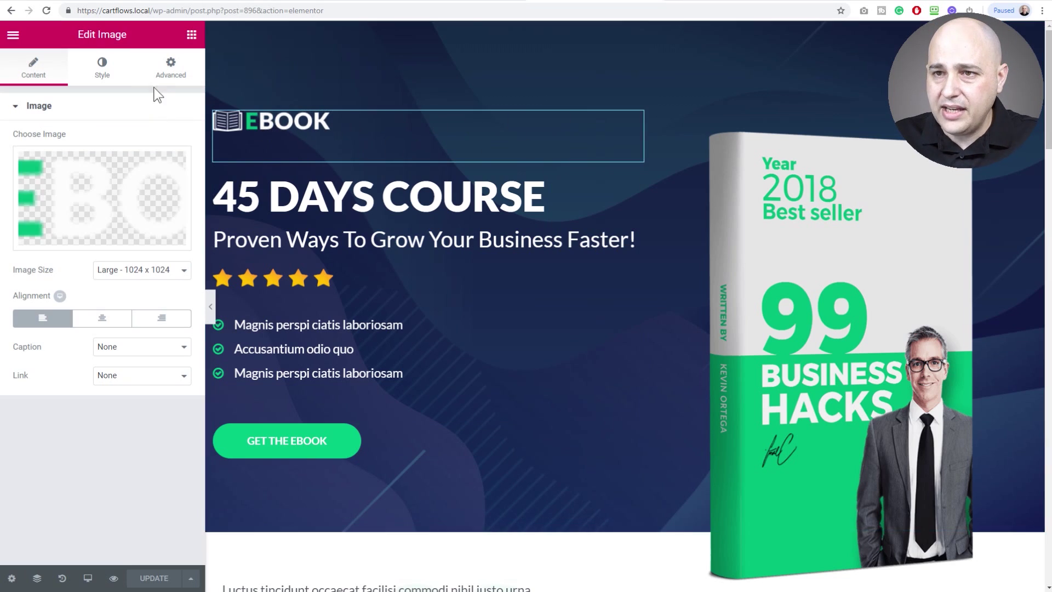
click(173, 75)
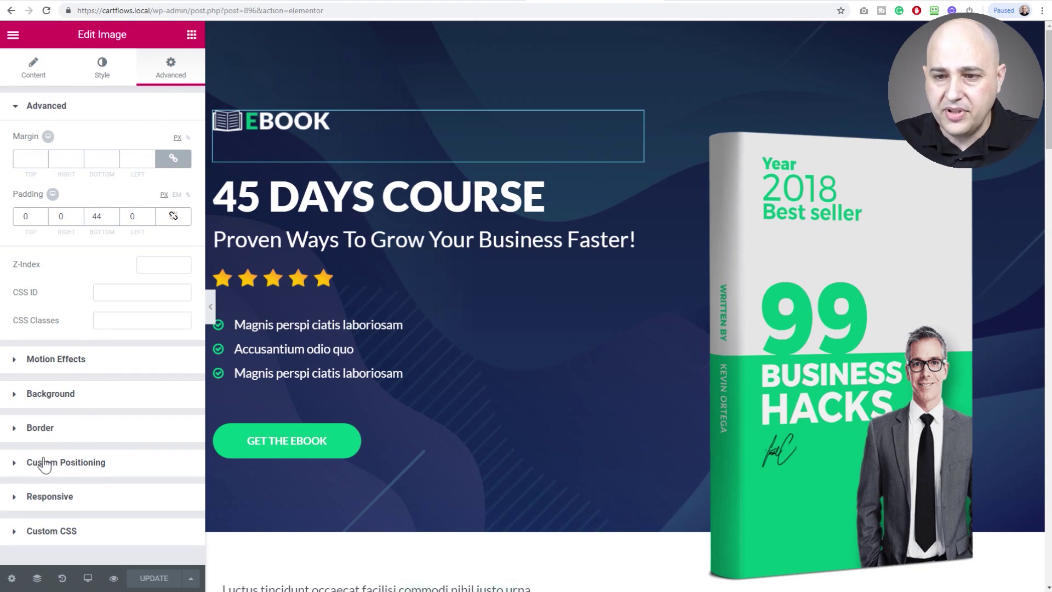
click(13, 465)
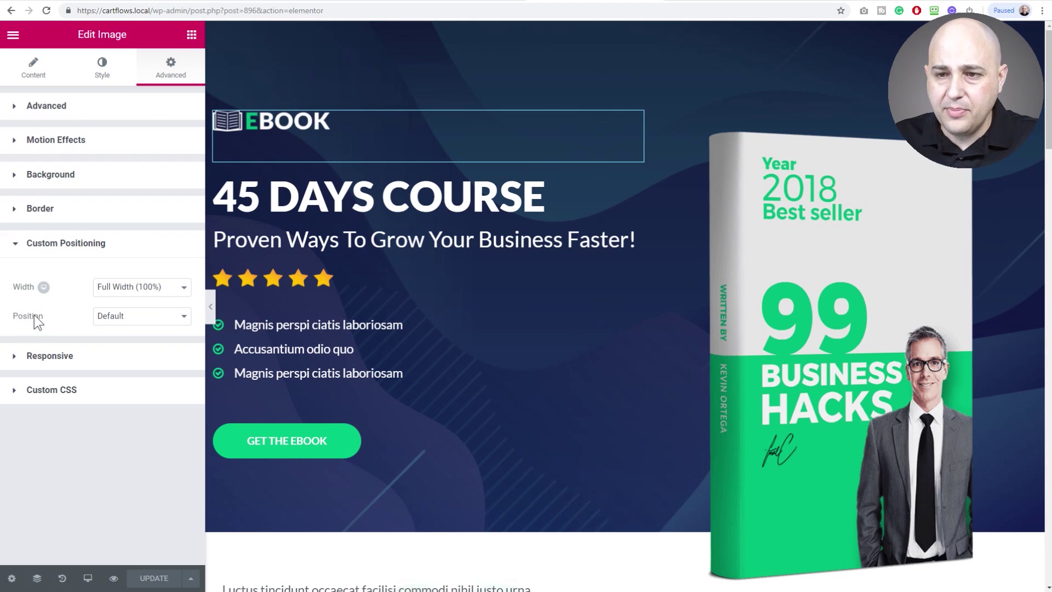
click(149, 288)
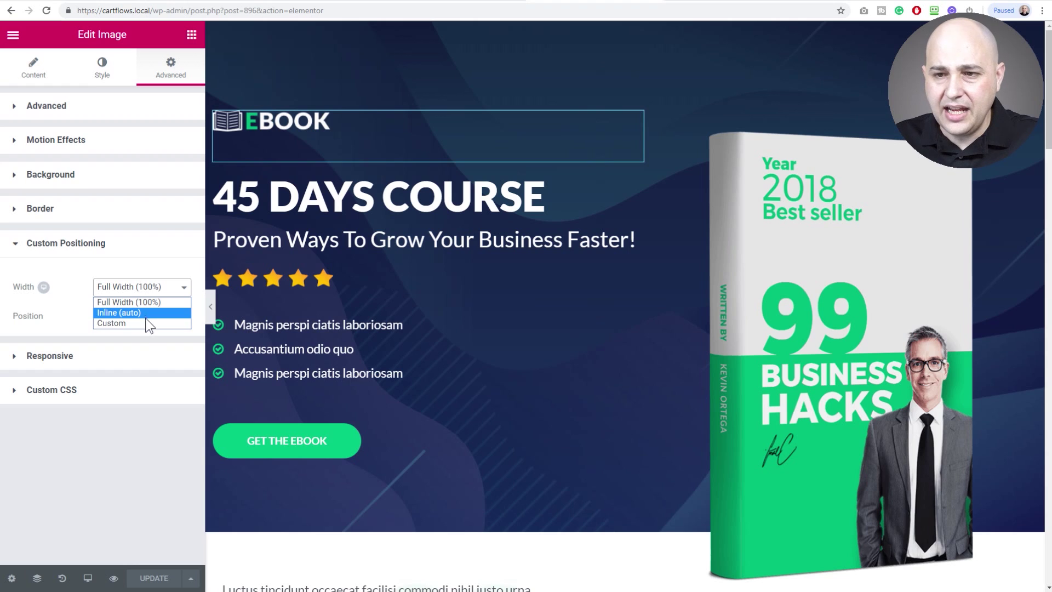
click(76, 308)
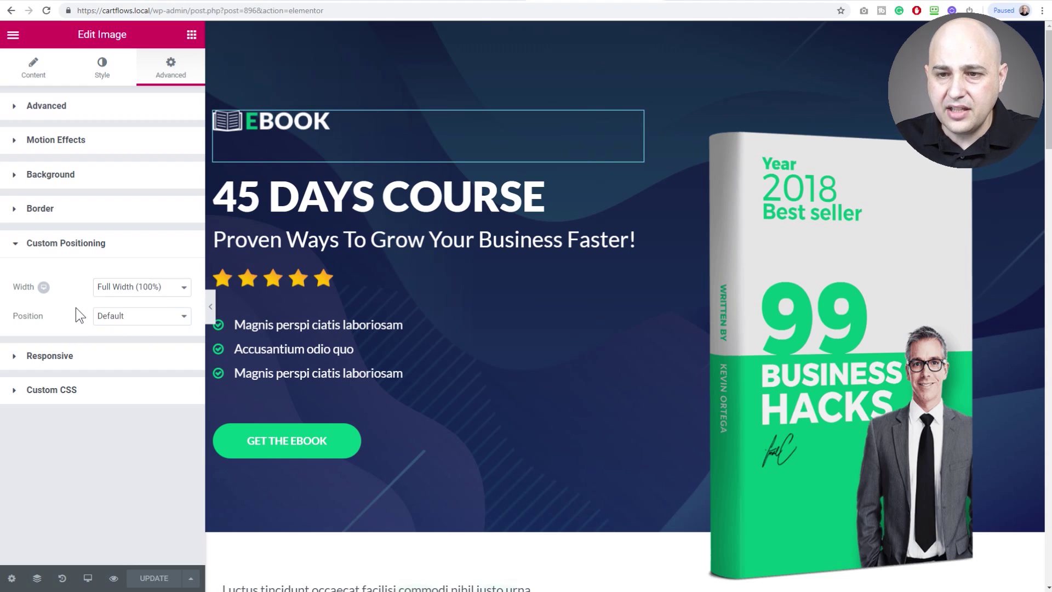
click(134, 324)
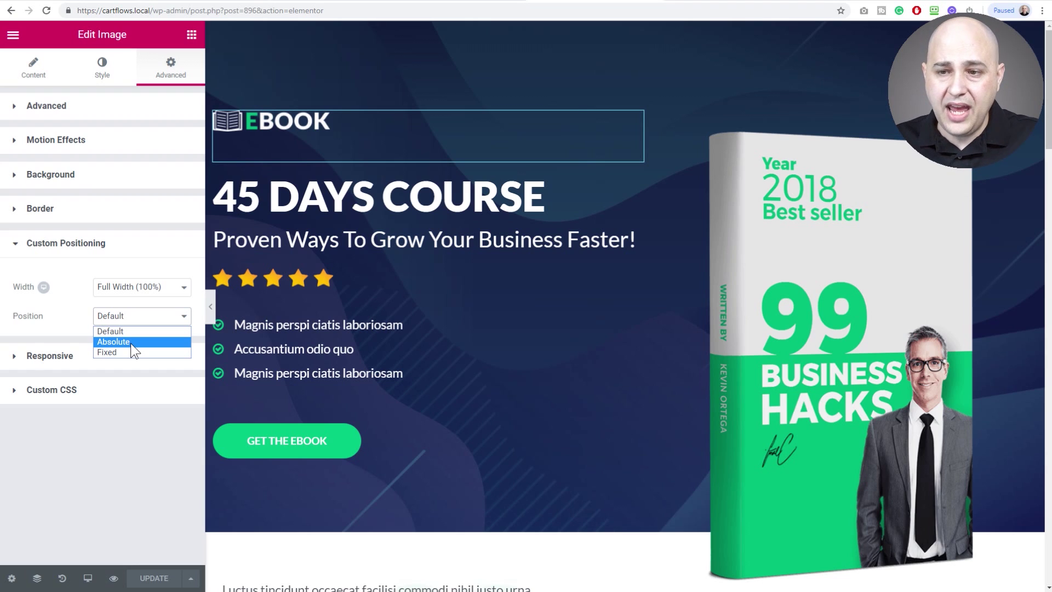
Absolutely position the EBOOK image beside the bullet list (offsets 422, 219) and preview it panel-free.
click(130, 342)
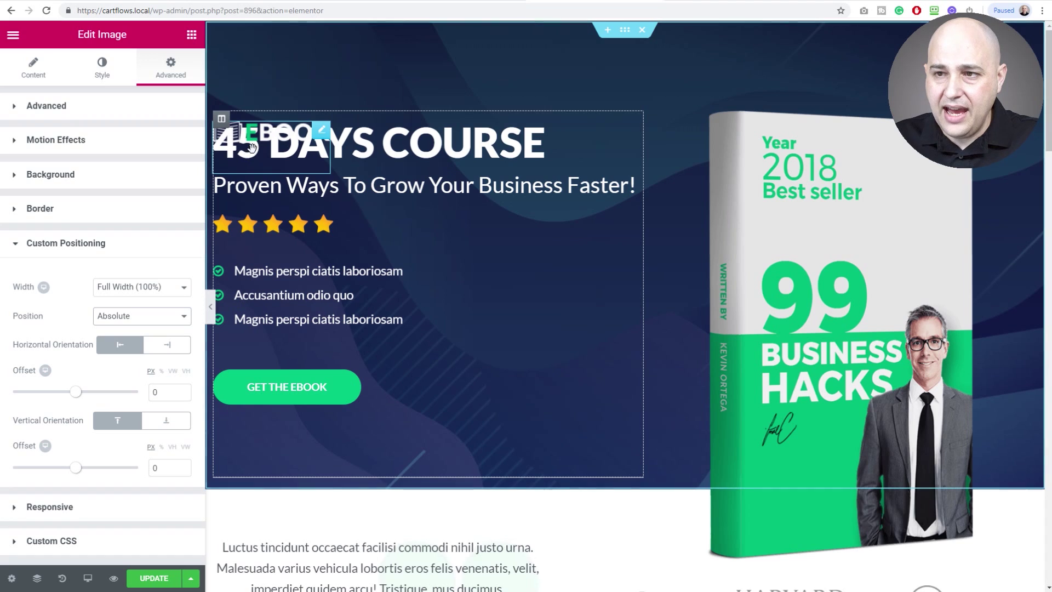
drag(321, 135, 612, 286)
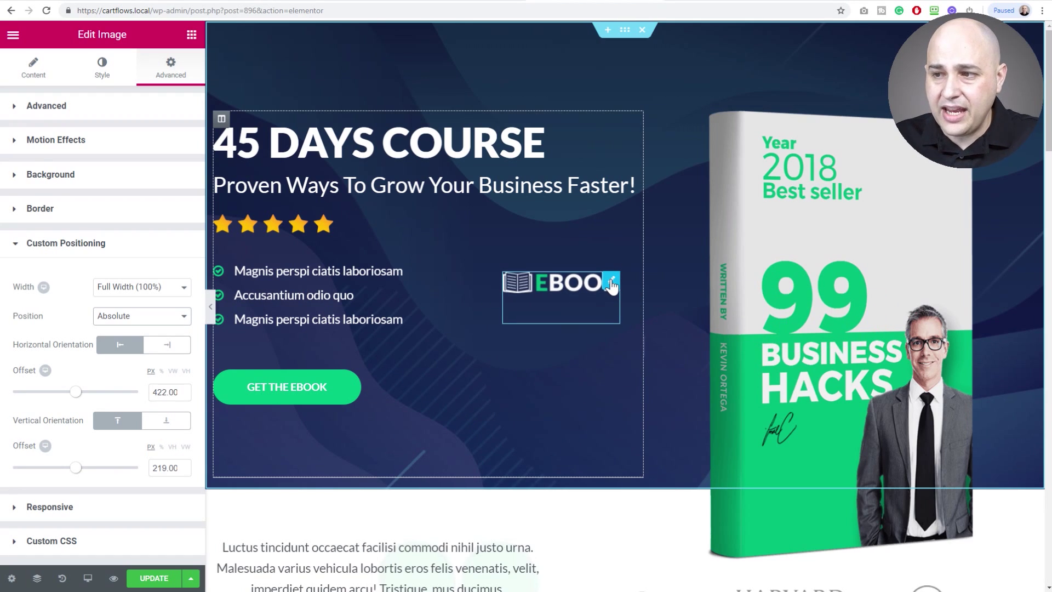
click(210, 307)
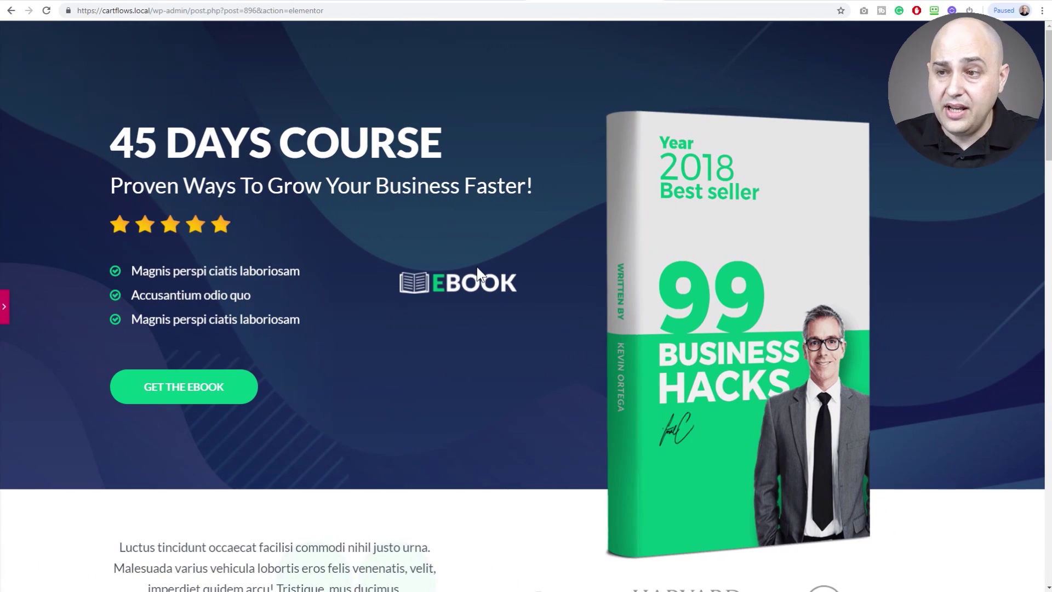
click(4, 310)
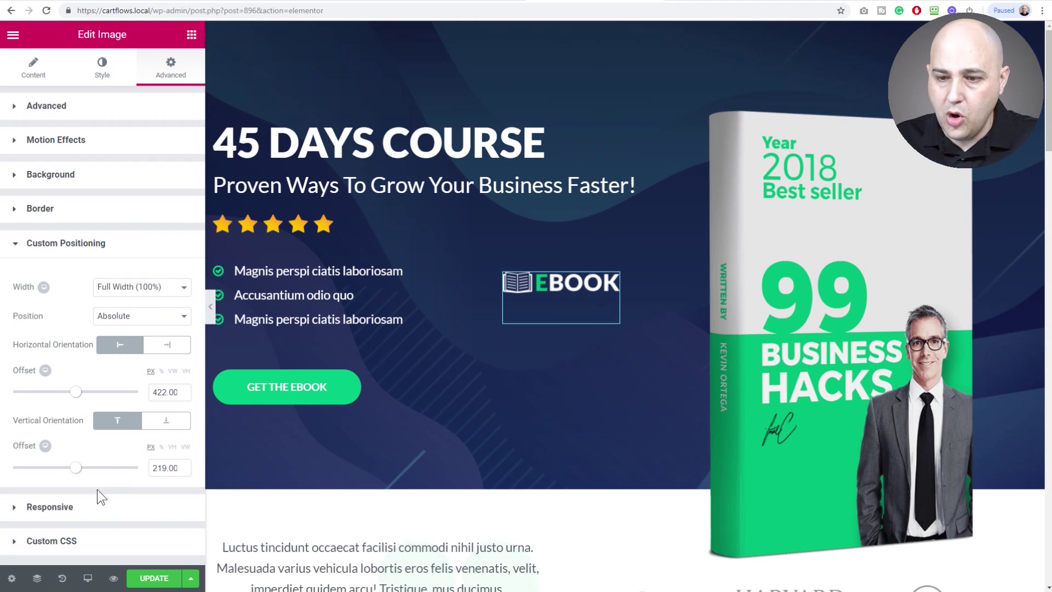
click(89, 577)
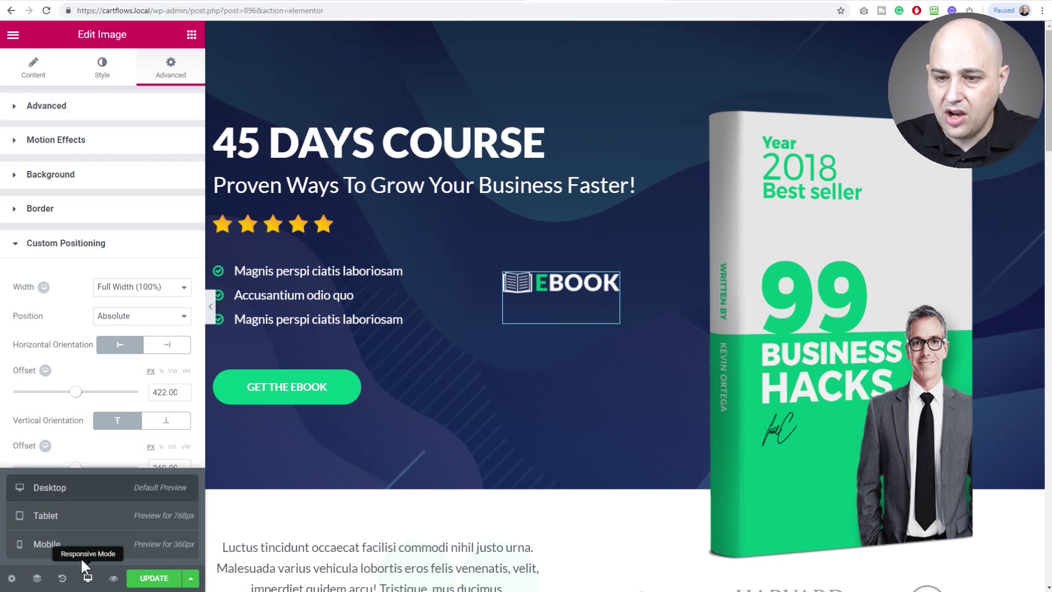
Switch to the Mobile preview and scroll through the landing page's sections.
click(47, 544)
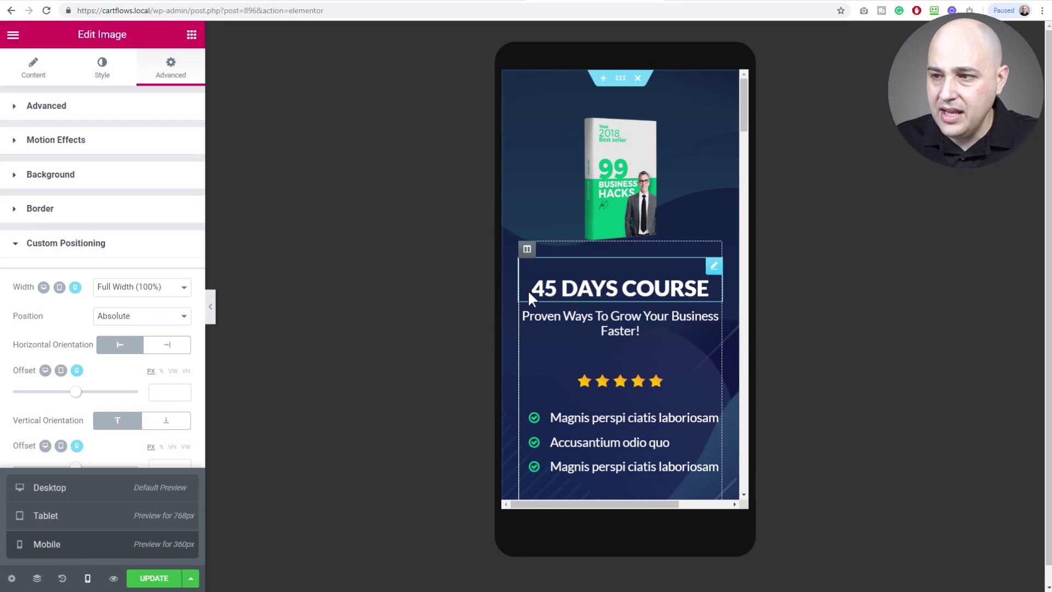
scroll(572, 277, down, 5)
scroll(573, 274, down, 10)
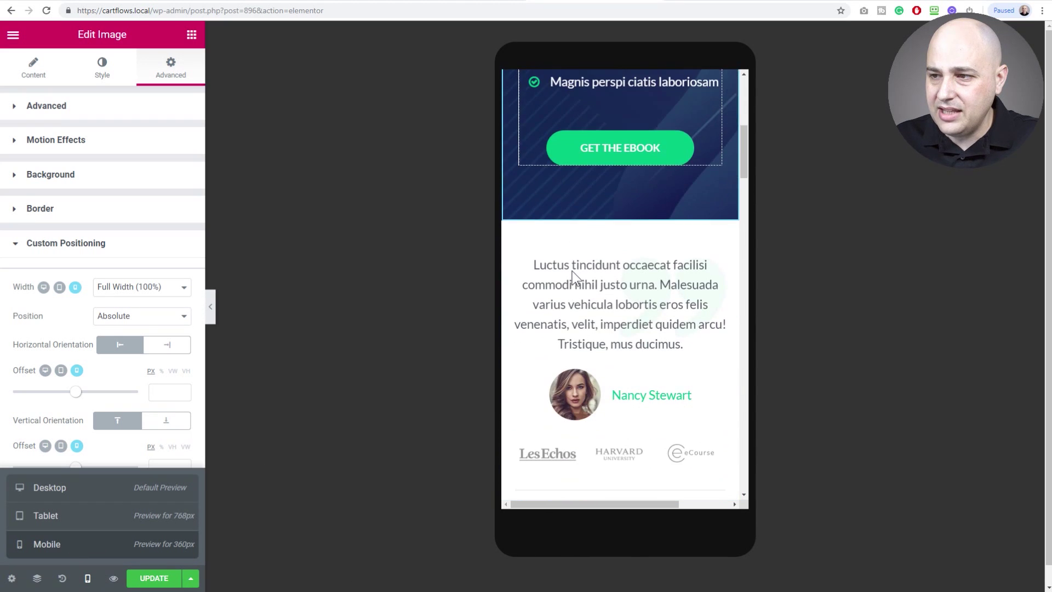
scroll(573, 271, down, 5)
scroll(573, 271, up, 15)
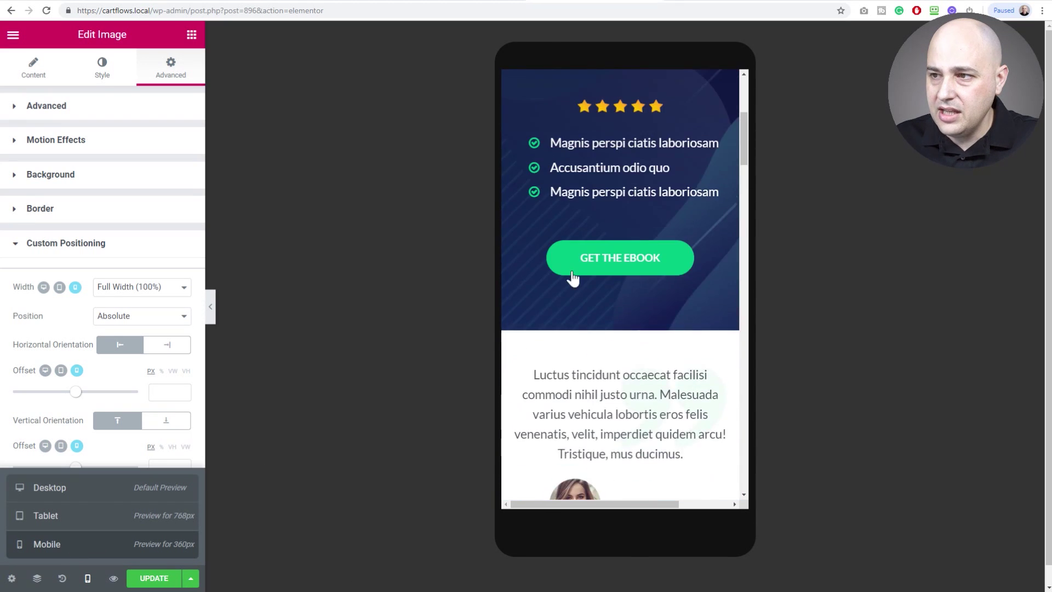
scroll(573, 276, down, 10)
scroll(571, 272, up, 8)
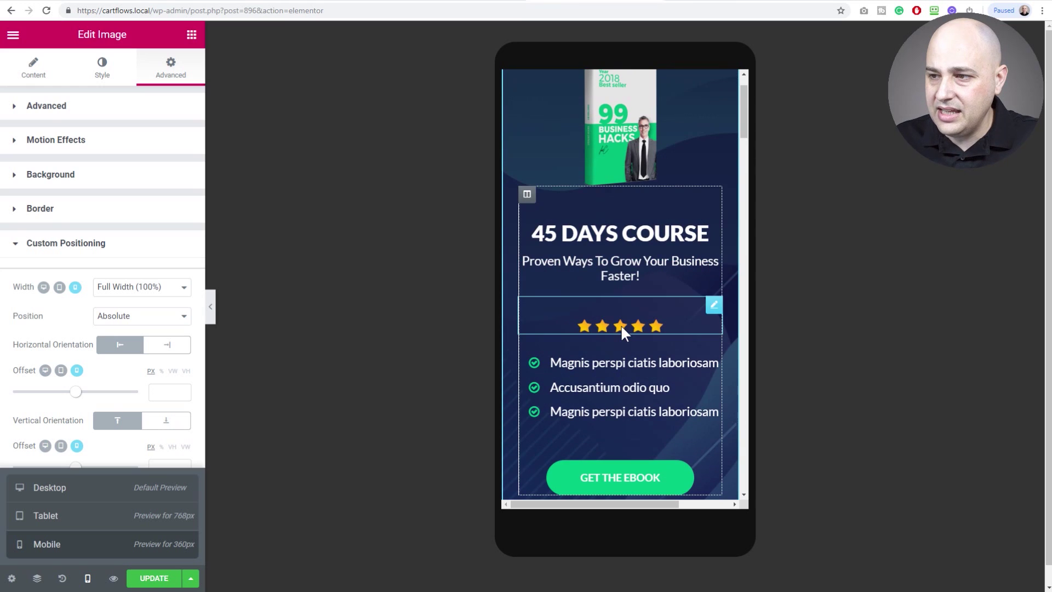
scroll(620, 325, down, 8)
scroll(619, 324, down, 10)
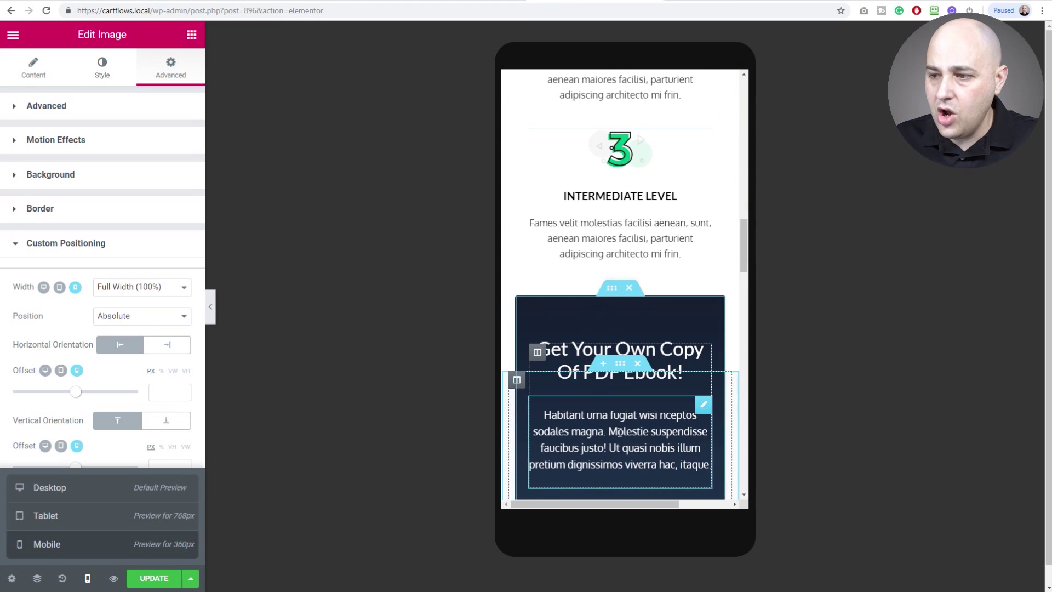
scroll(614, 317, up, 15)
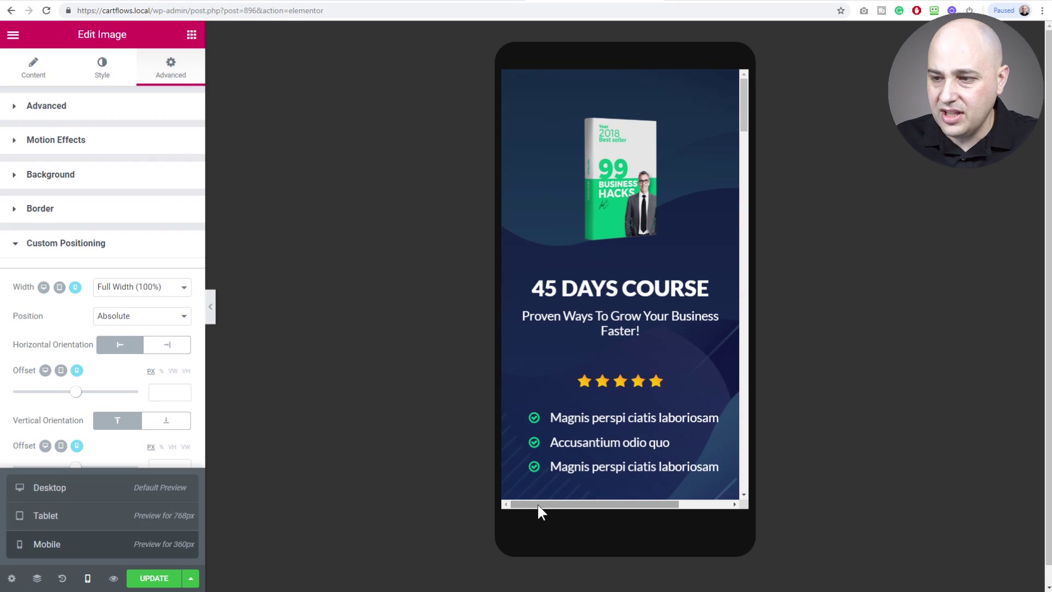
Scroll the phone preview horizontally, then return to the desktop preview.
drag(537, 503, 727, 469)
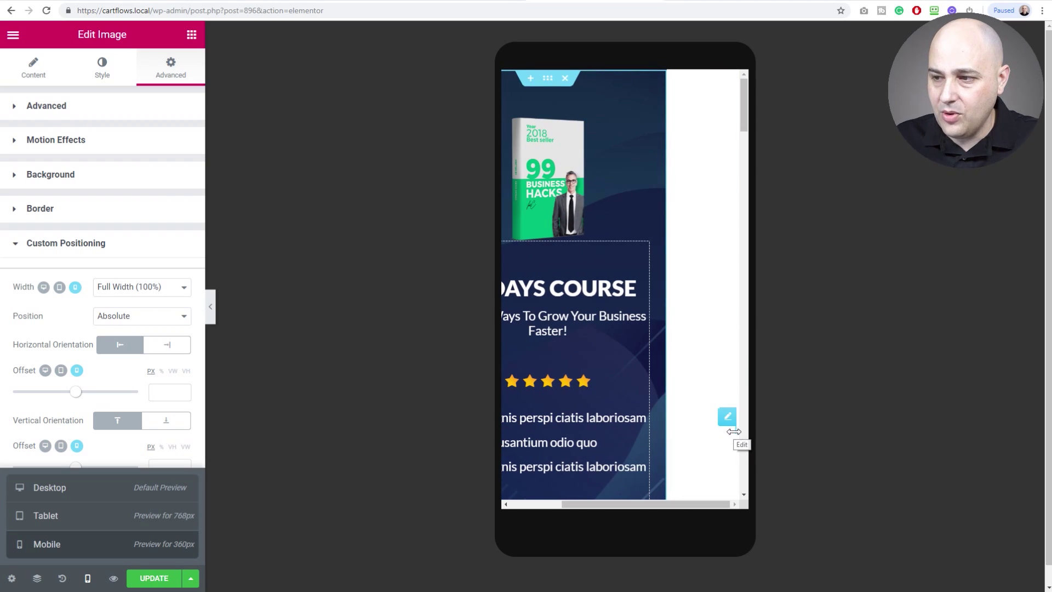
drag(677, 500, 742, 496)
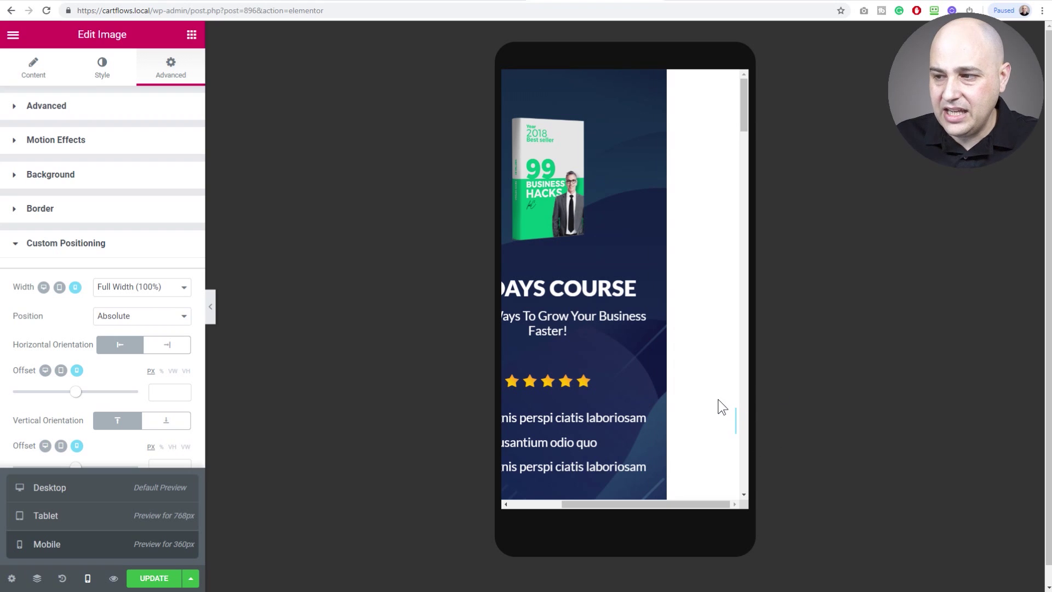
drag(659, 503, 561, 505)
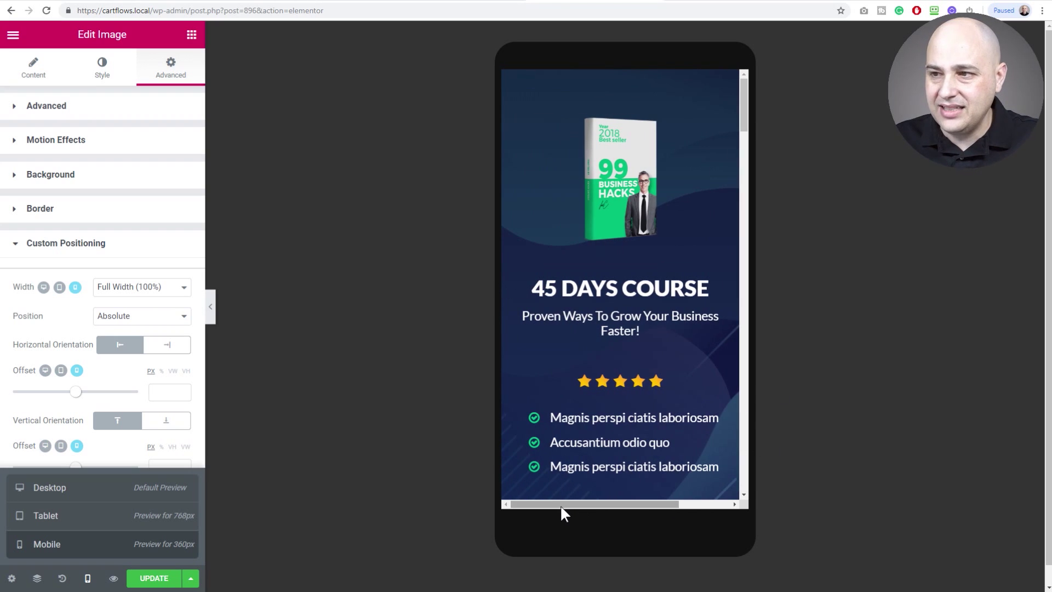
click(74, 490)
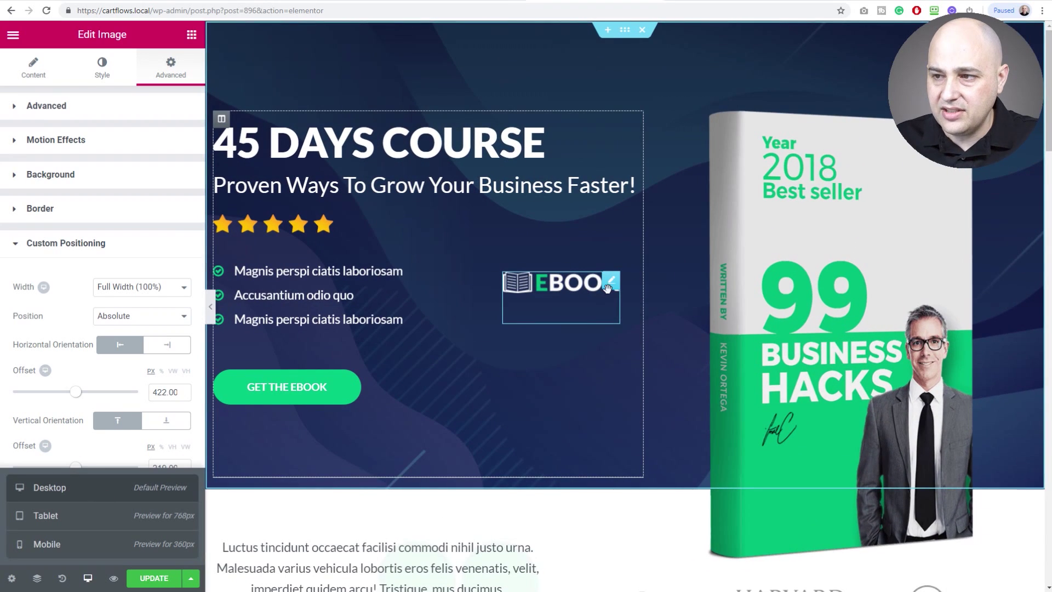
Turn on Hide On Mobile for the EBOOK image under Advanced > Responsive.
click(94, 246)
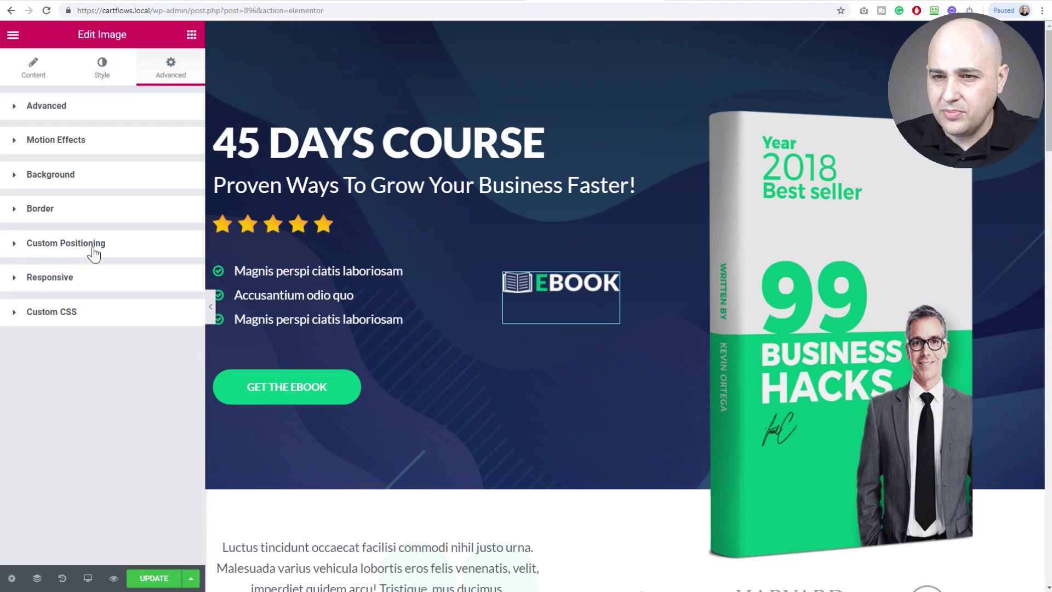
click(57, 280)
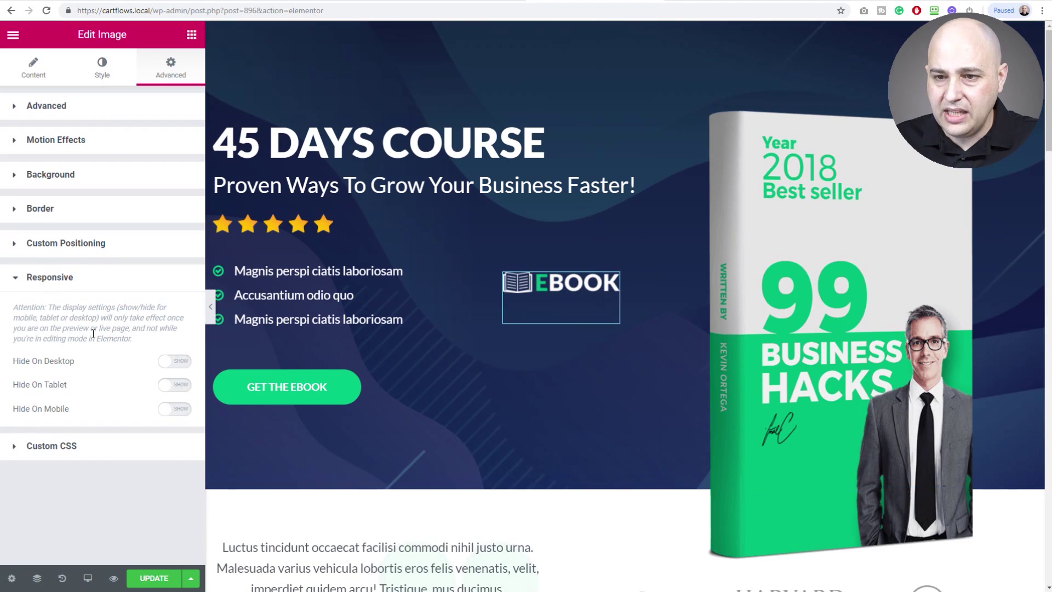
click(175, 409)
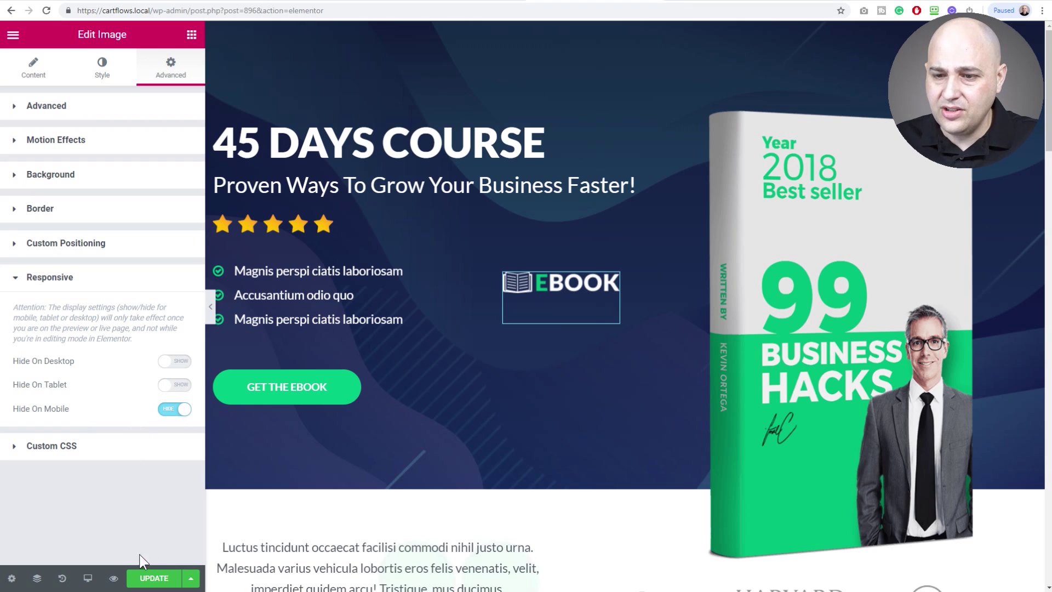
Check the Mobile preview without the EBOOK image, then go back to Desktop.
click(88, 578)
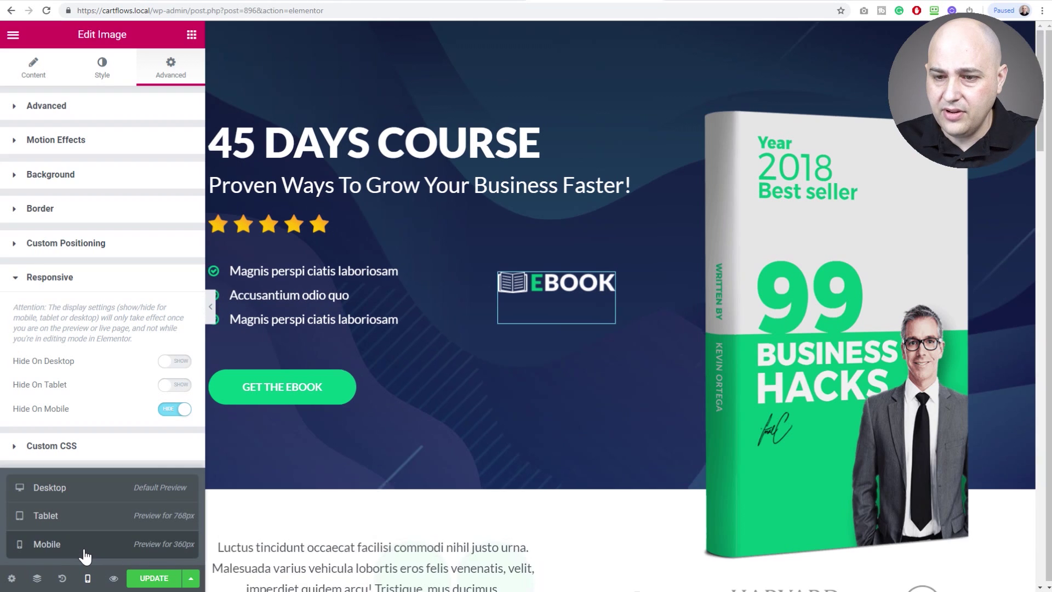
click(84, 552)
drag(552, 502, 409, 511)
click(89, 495)
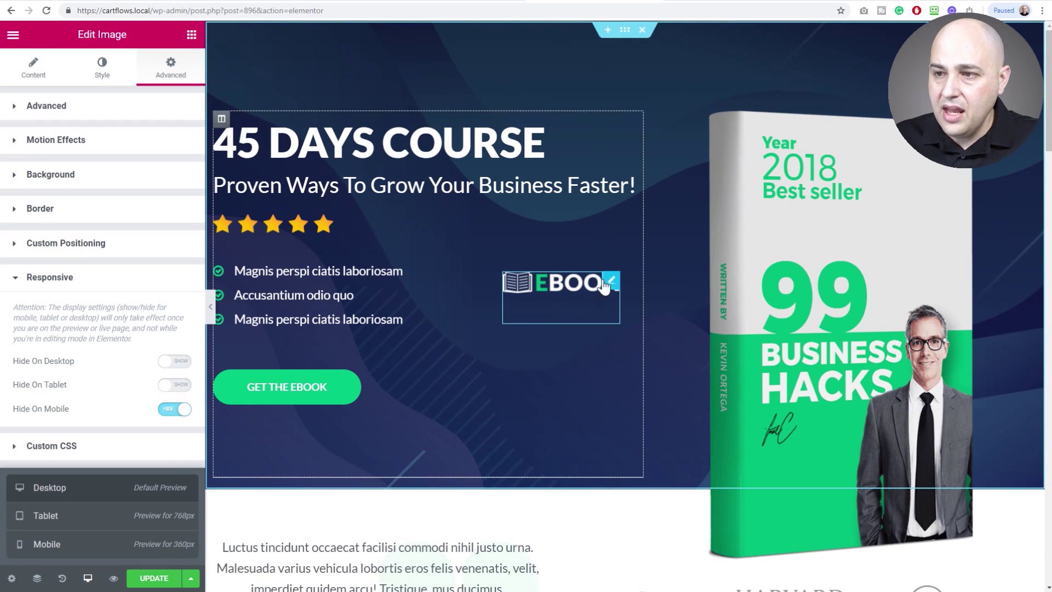
click(70, 247)
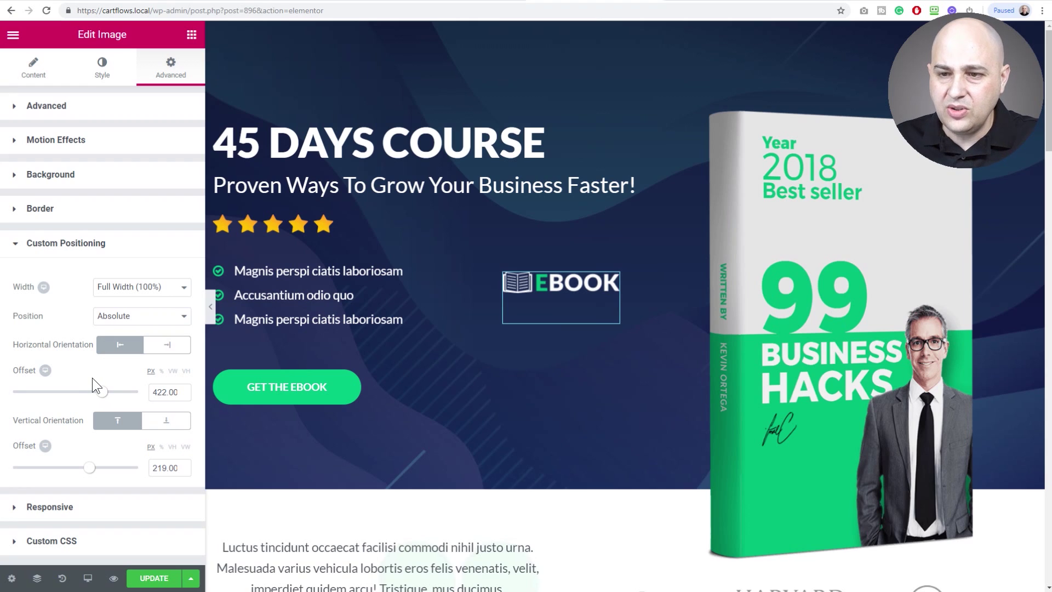
Move the EBOOK image above the 45 DAYS COURSE heading and reset its Position to Default.
drag(101, 392, 79, 392)
mouse_move(90, 468)
mouse_down()
mouse_move(77, 467)
mouse_move(87, 468)
mouse_up()
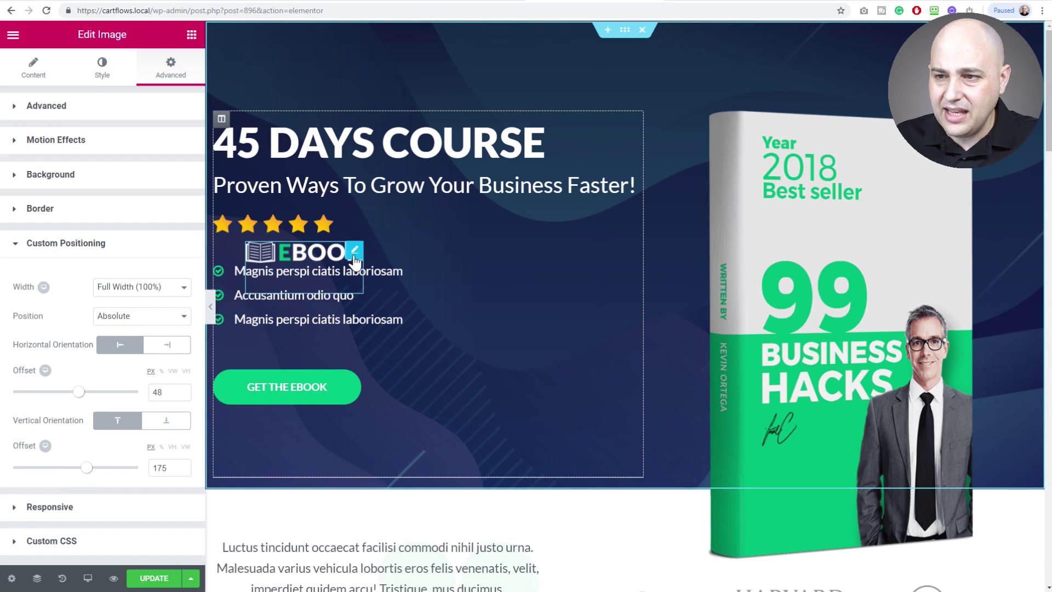
drag(341, 257, 376, 103)
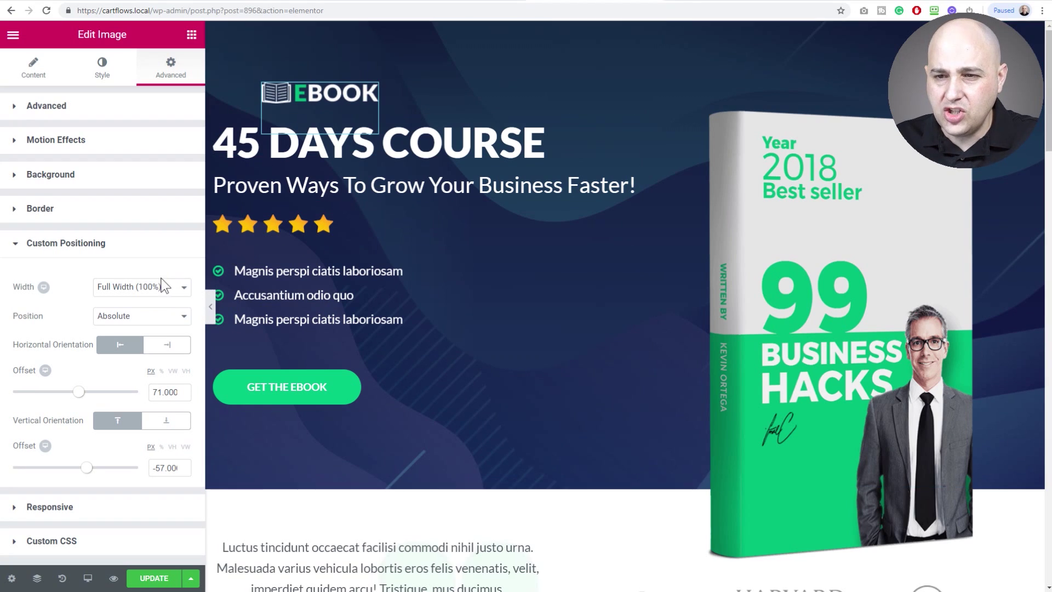
click(134, 316)
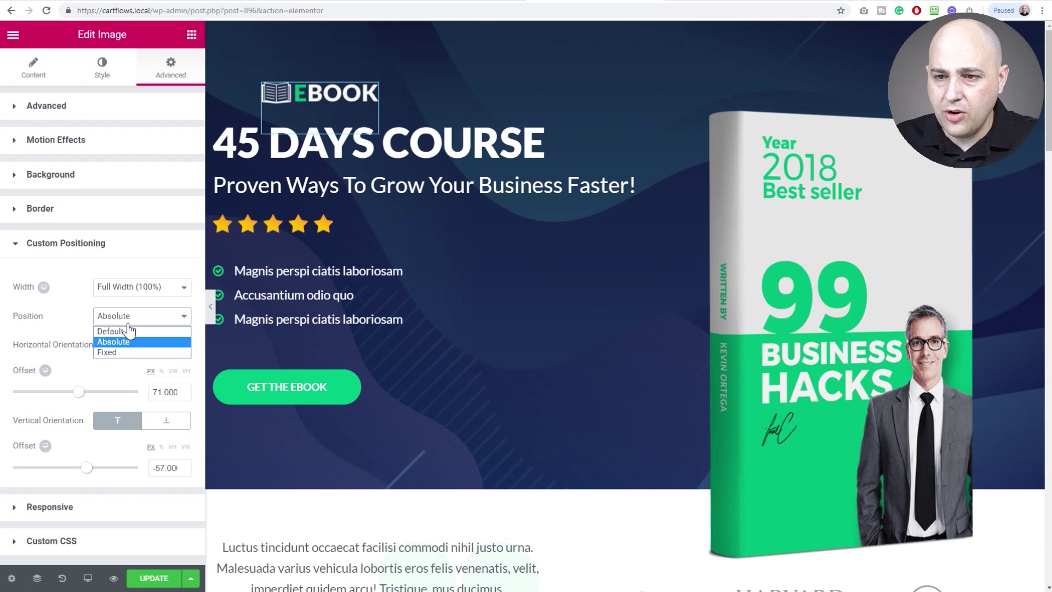
click(126, 331)
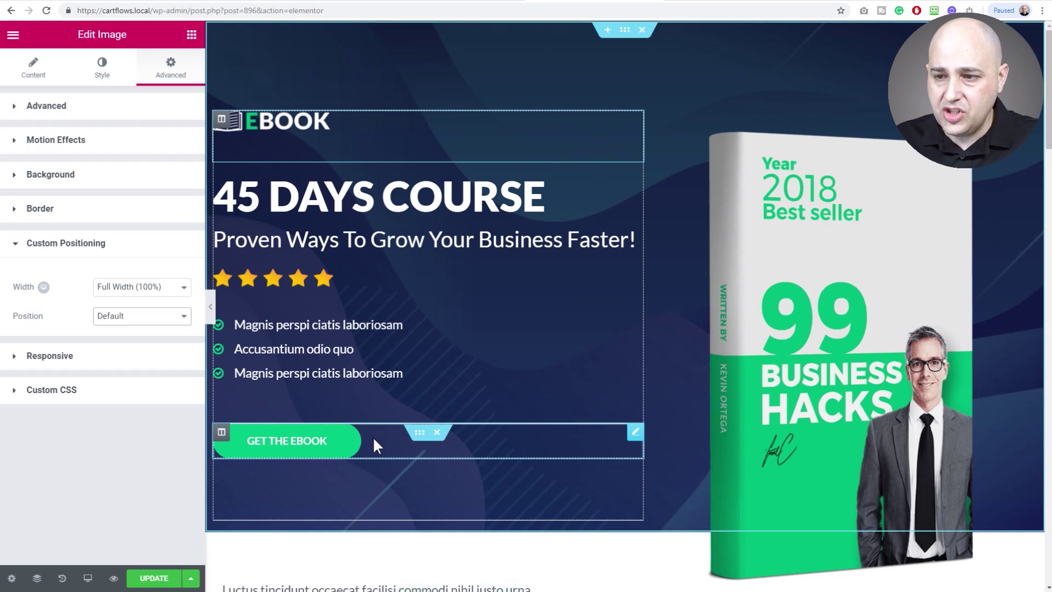
click(635, 432)
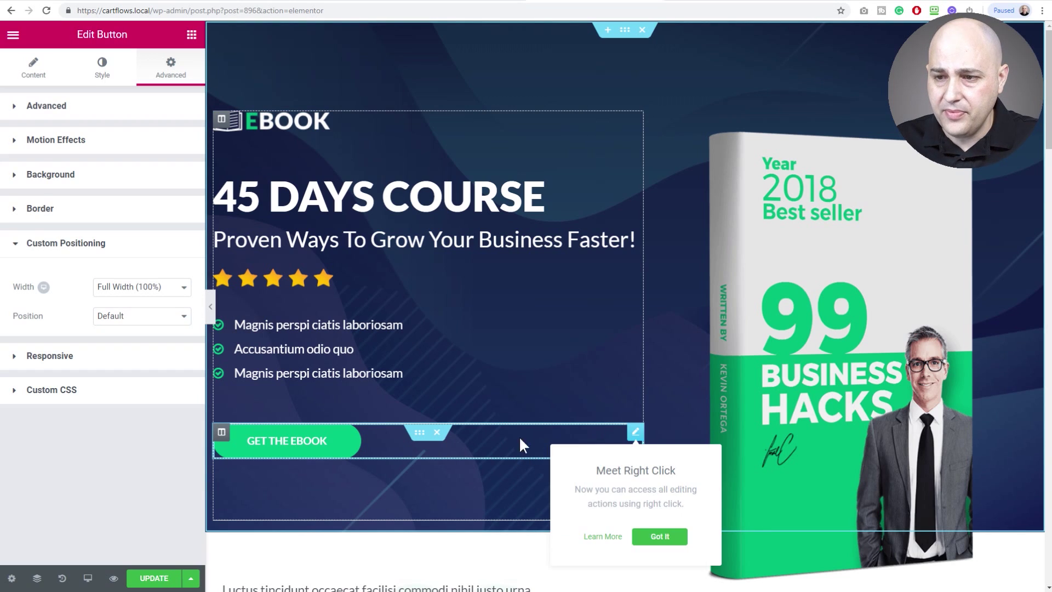
Dismiss the right-click tip and duplicate the GET THE EBOOK button from its right-click menu.
click(659, 536)
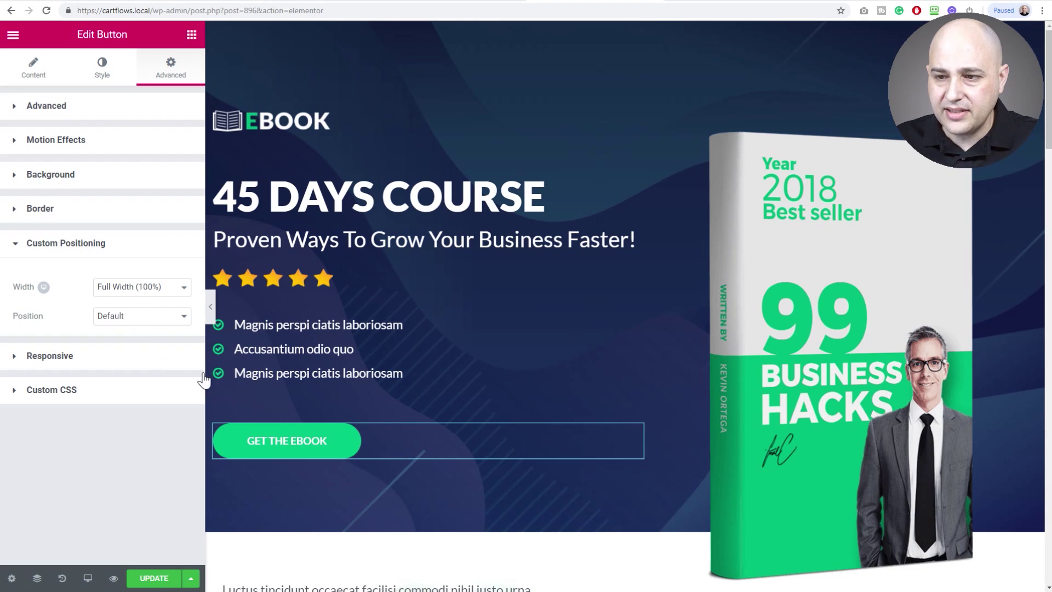
right_click(634, 436)
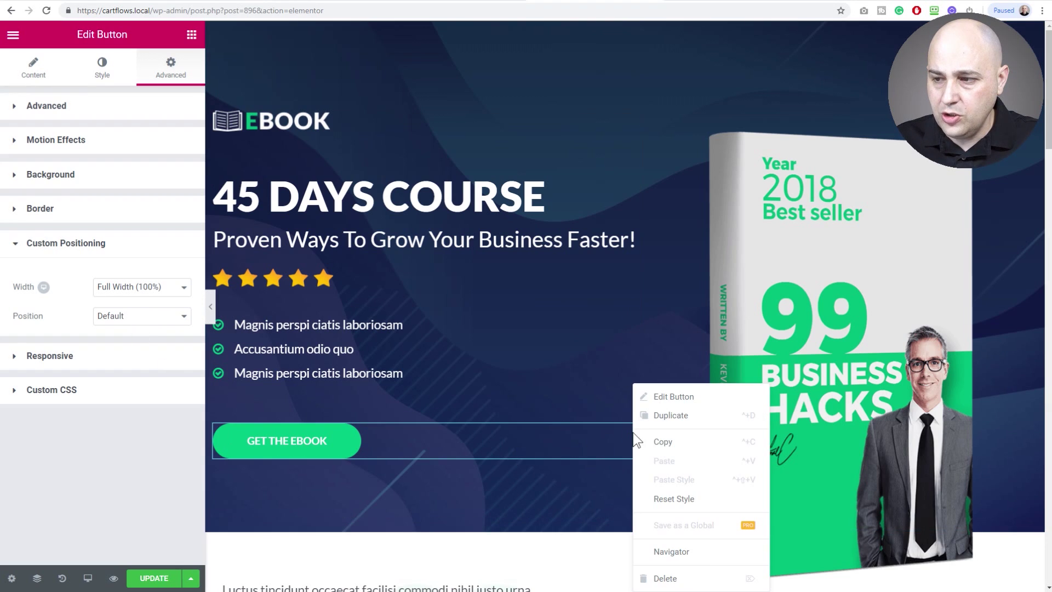
click(664, 419)
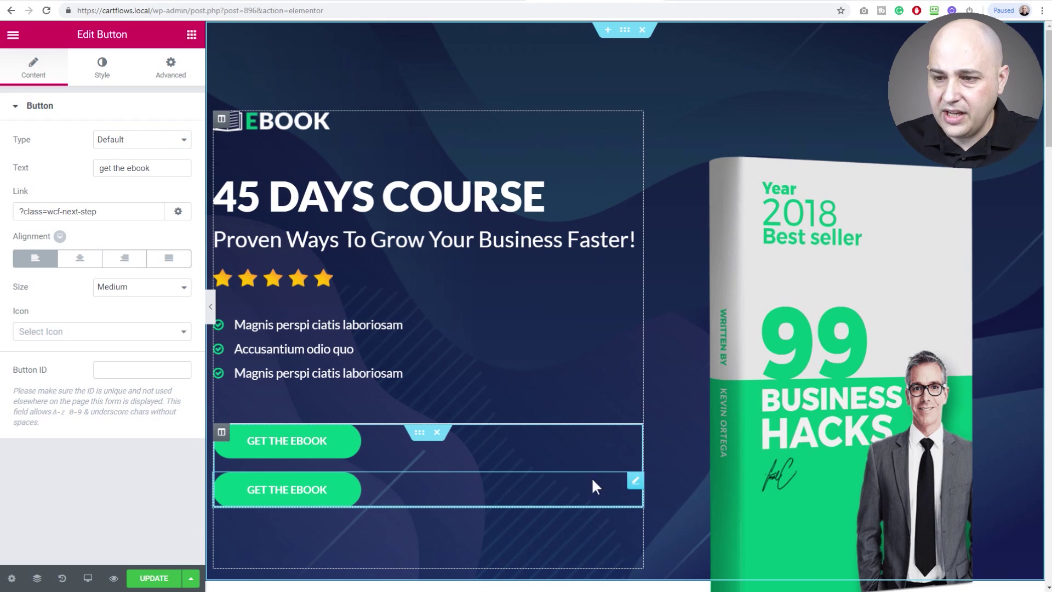
click(170, 70)
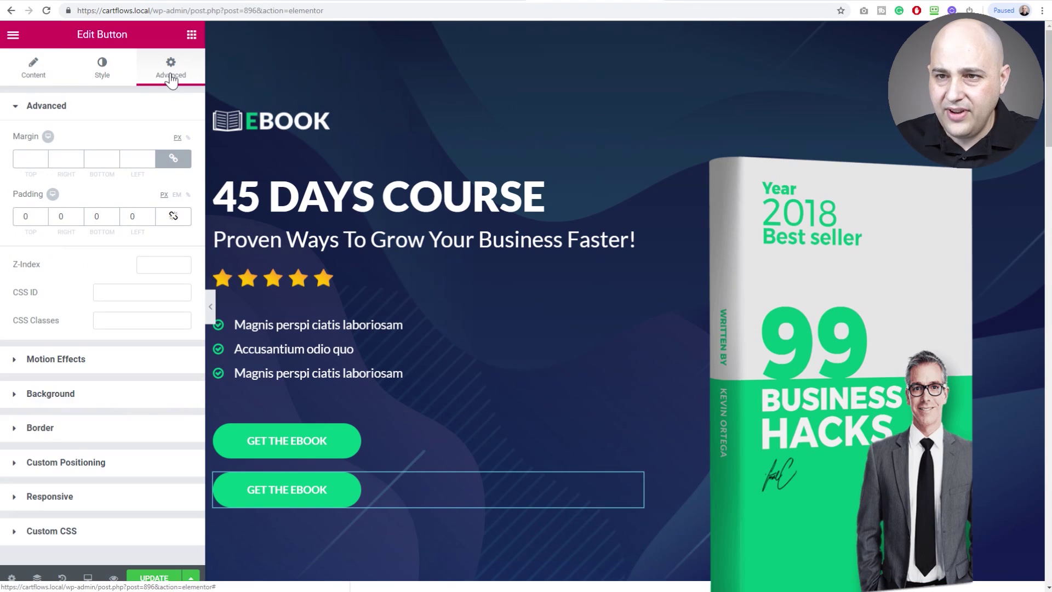
Set the duplicate button's Position to Fixed and drag it to the bottom-right corner (offsets 998, 765).
click(72, 462)
click(144, 322)
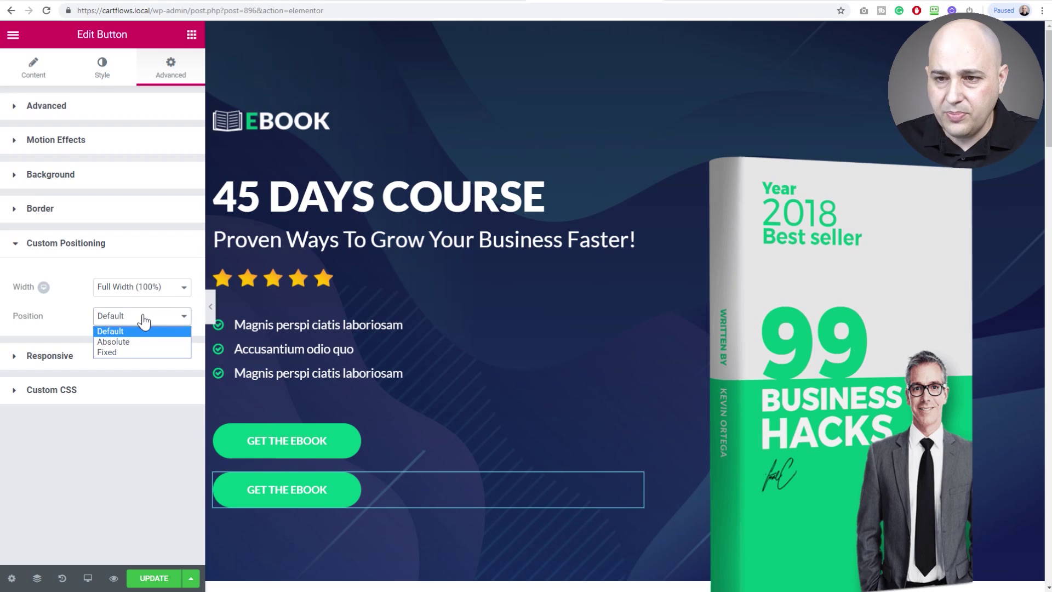
click(136, 351)
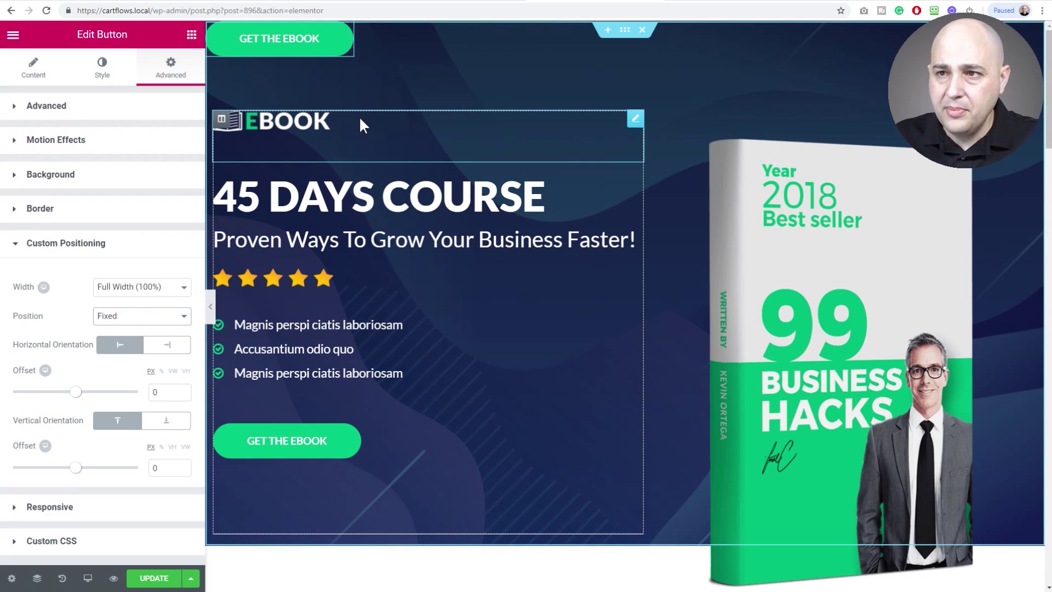
drag(345, 42, 591, 105)
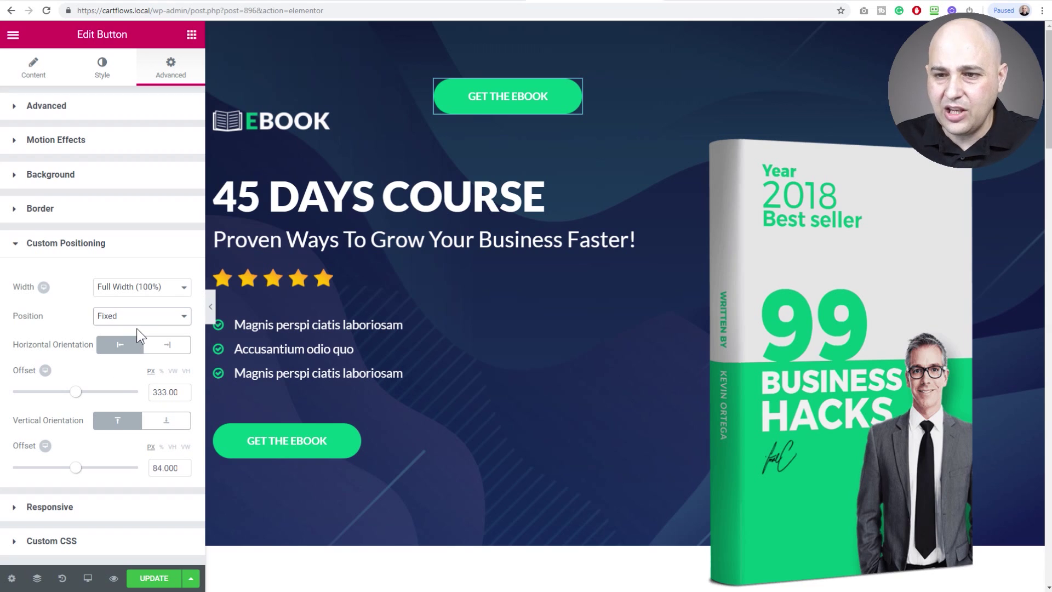
drag(569, 87, 1031, 557)
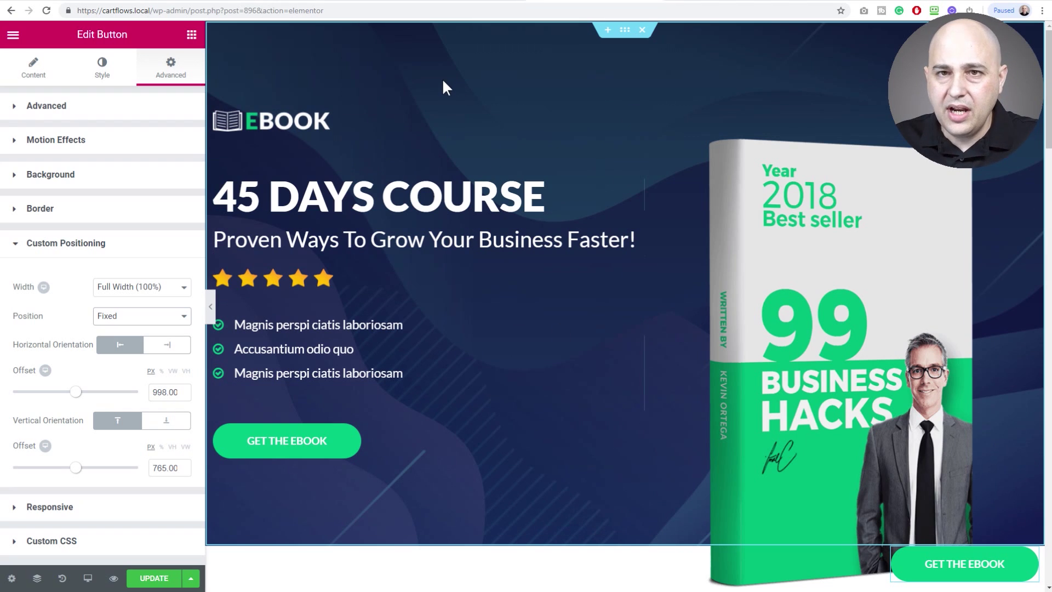
scroll(442, 78, down, 10)
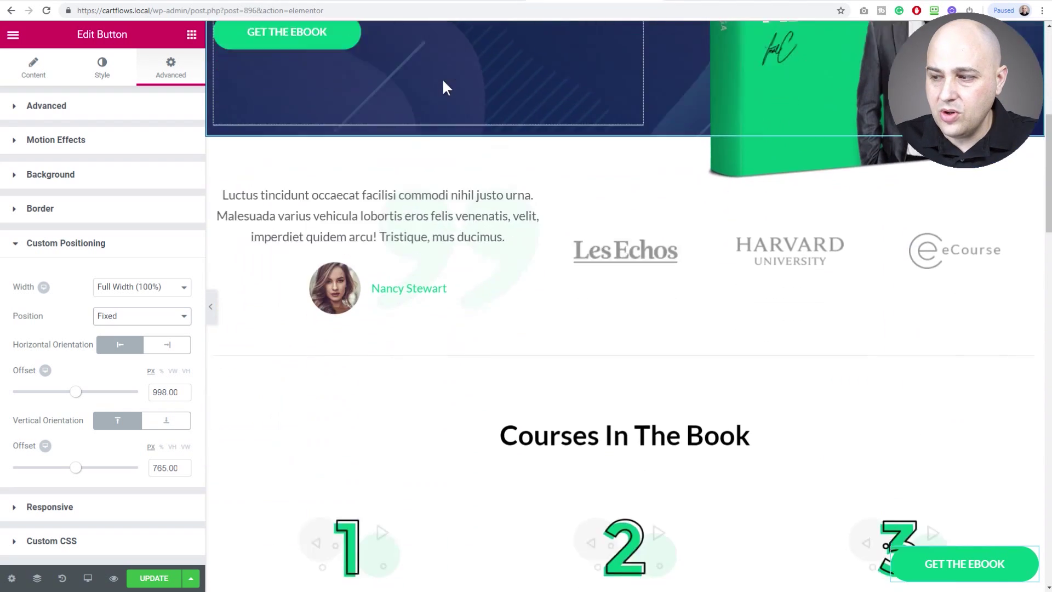
Scroll the full-width preview to confirm the fixed button stays bottom-right in every section.
scroll(451, 92, down, 12)
scroll(453, 97, up, 20)
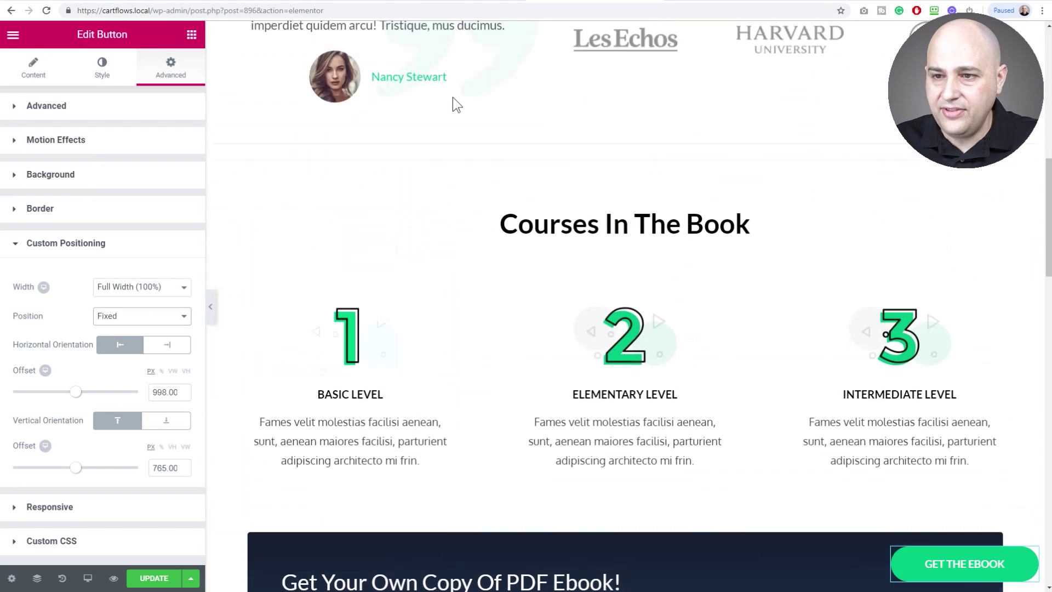
scroll(450, 108, up, 4)
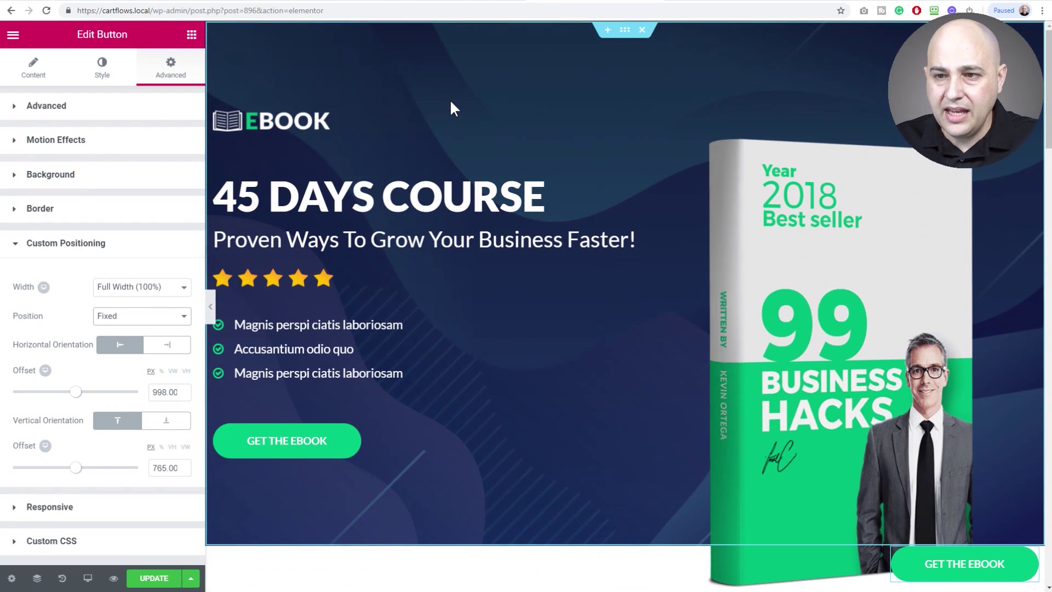
click(211, 308)
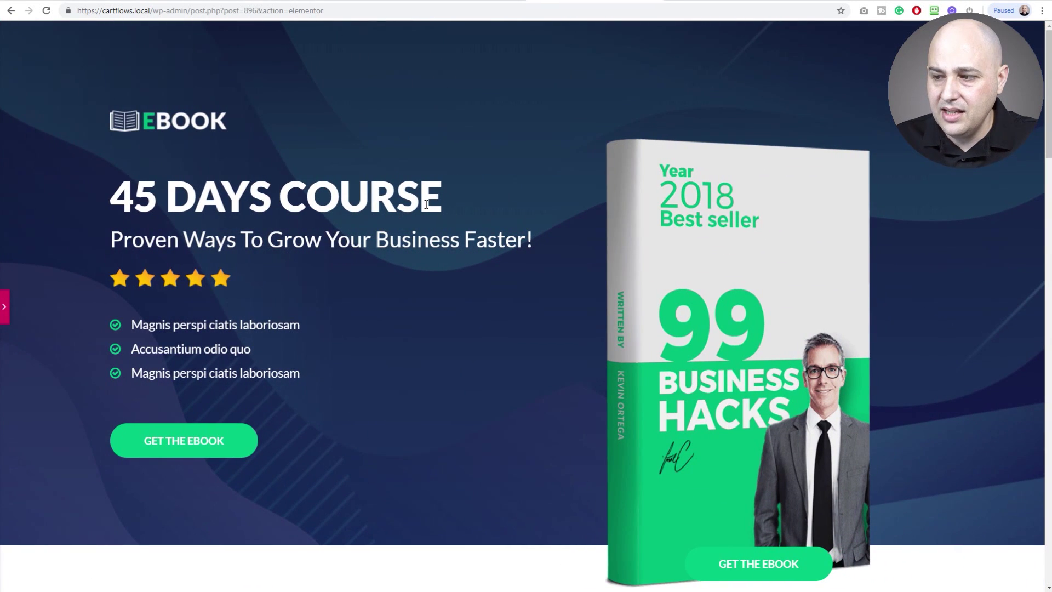
scroll(426, 204, down, 20)
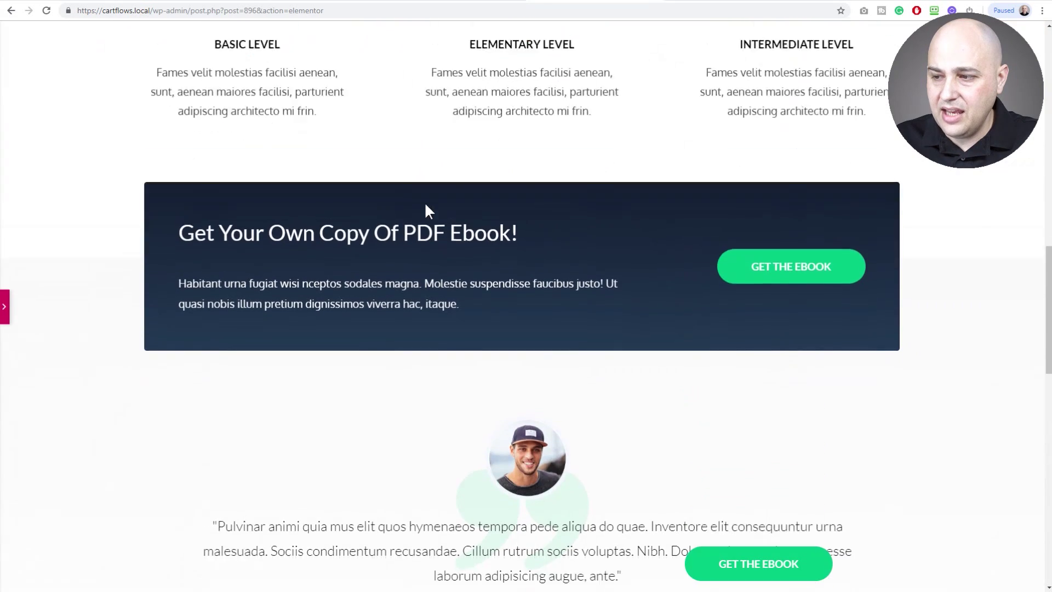
scroll(425, 203, down, 10)
scroll(426, 204, up, 19)
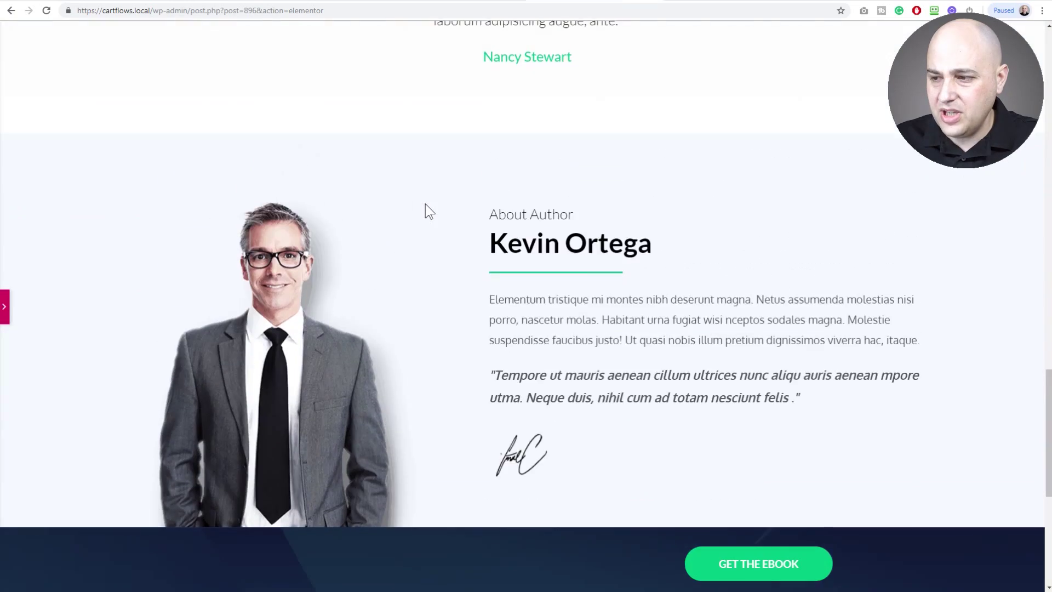
scroll(425, 204, up, 15)
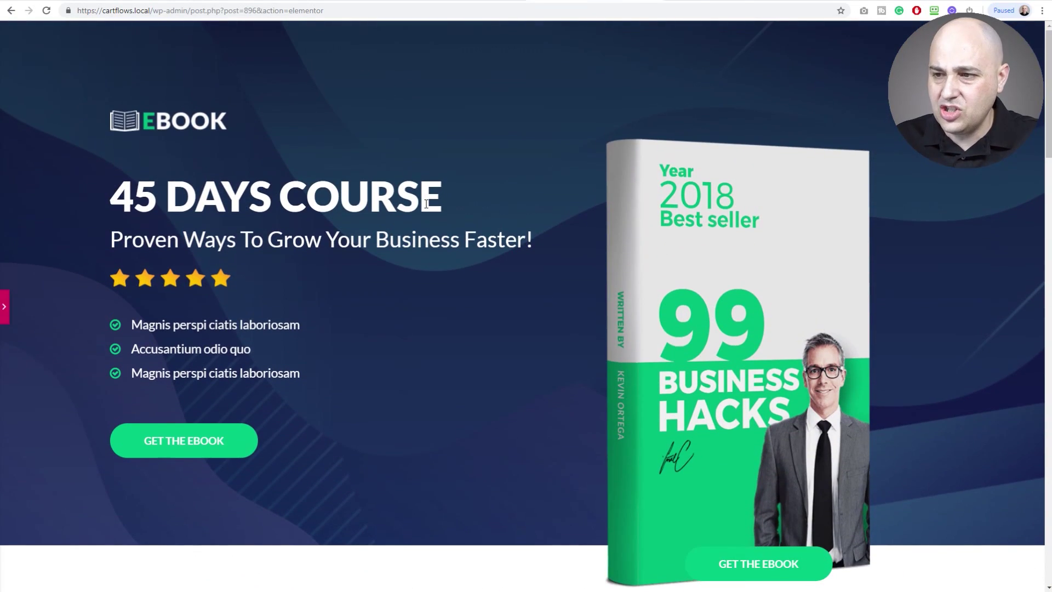
scroll(426, 204, down, 20)
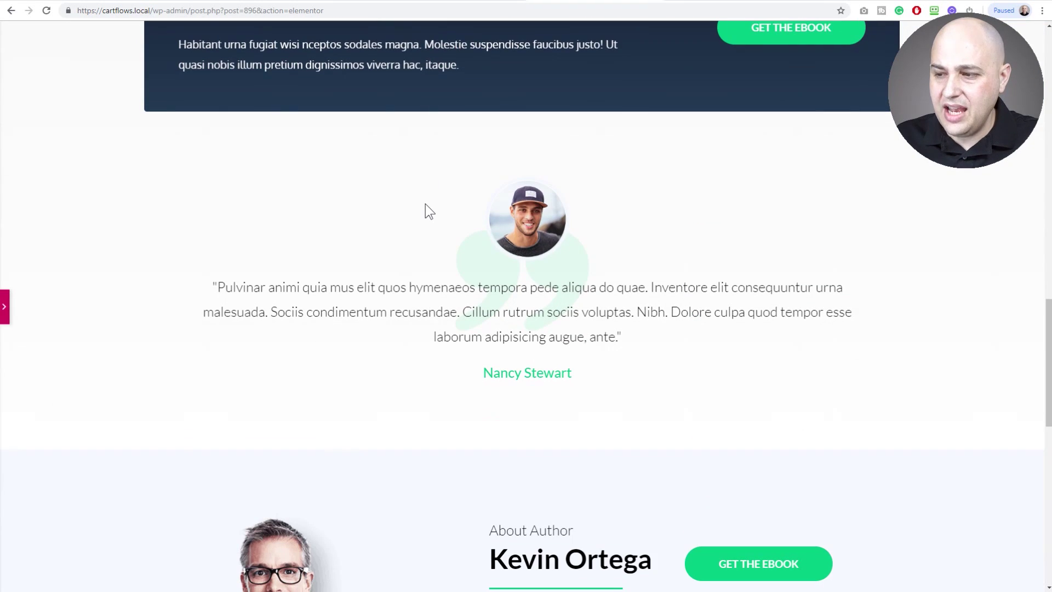
scroll(425, 208, down, 5)
scroll(425, 207, down, 5)
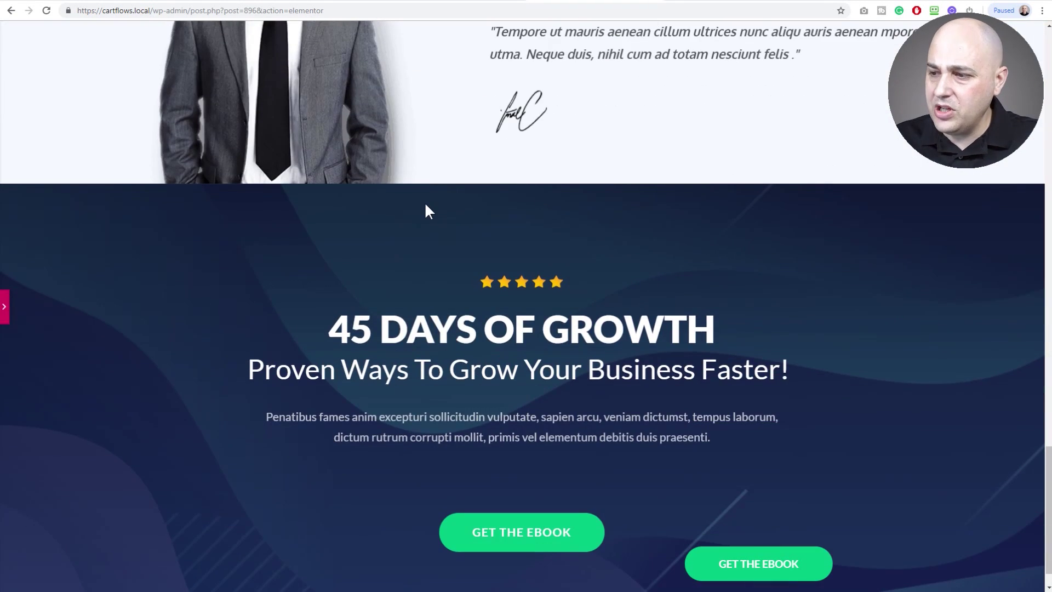
scroll(426, 203, up, 12)
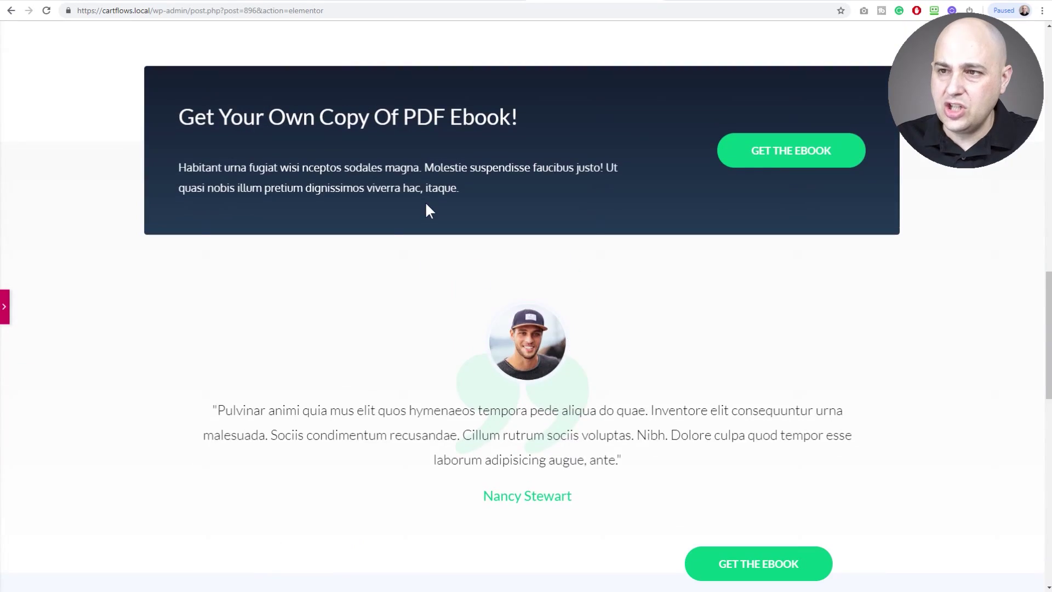
scroll(425, 203, up, 8)
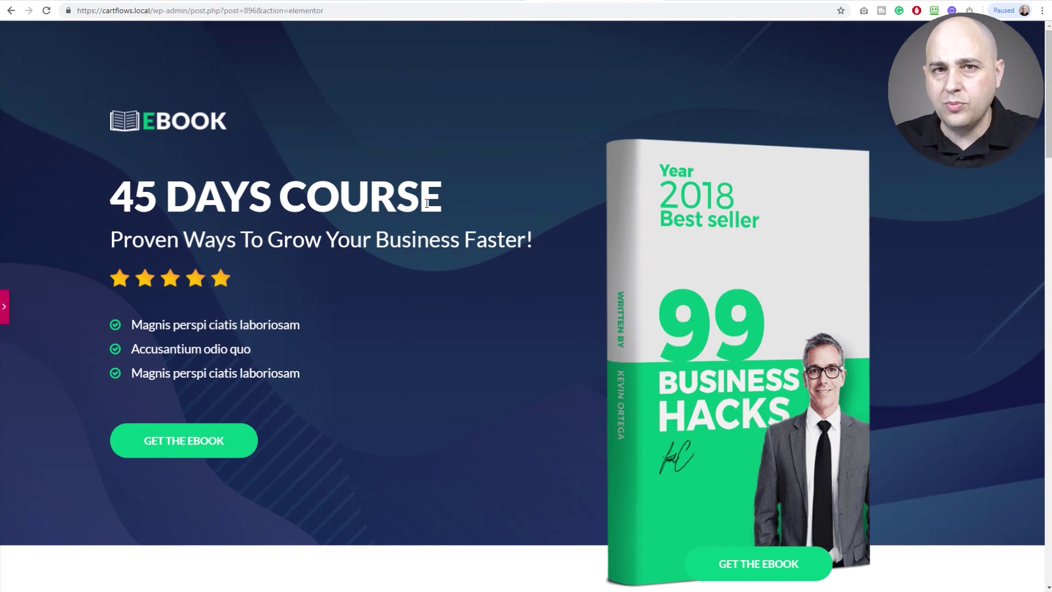
scroll(426, 203, down, 5)
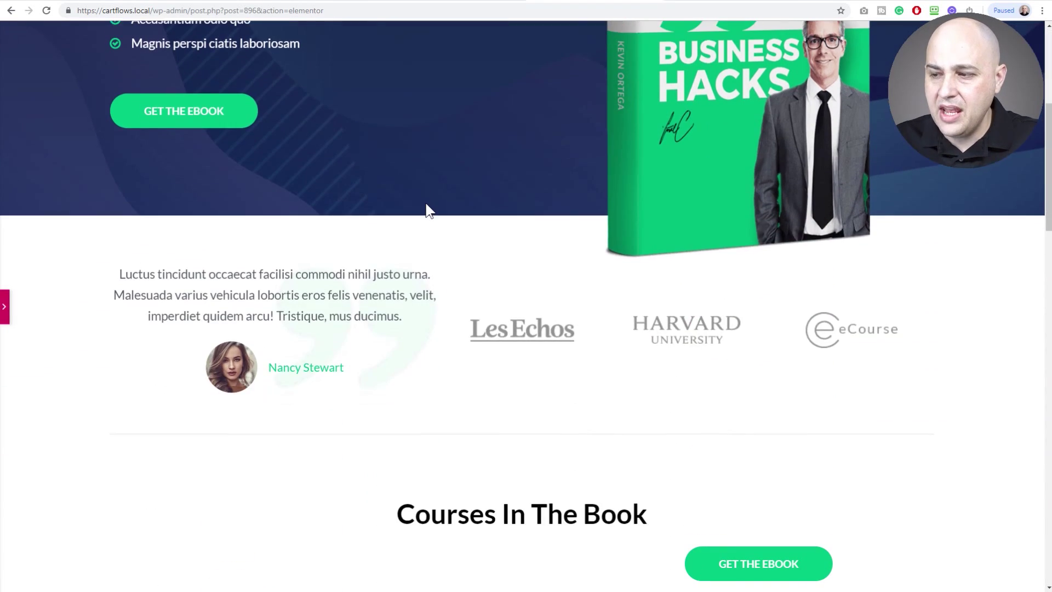
scroll(427, 203, up, 6)
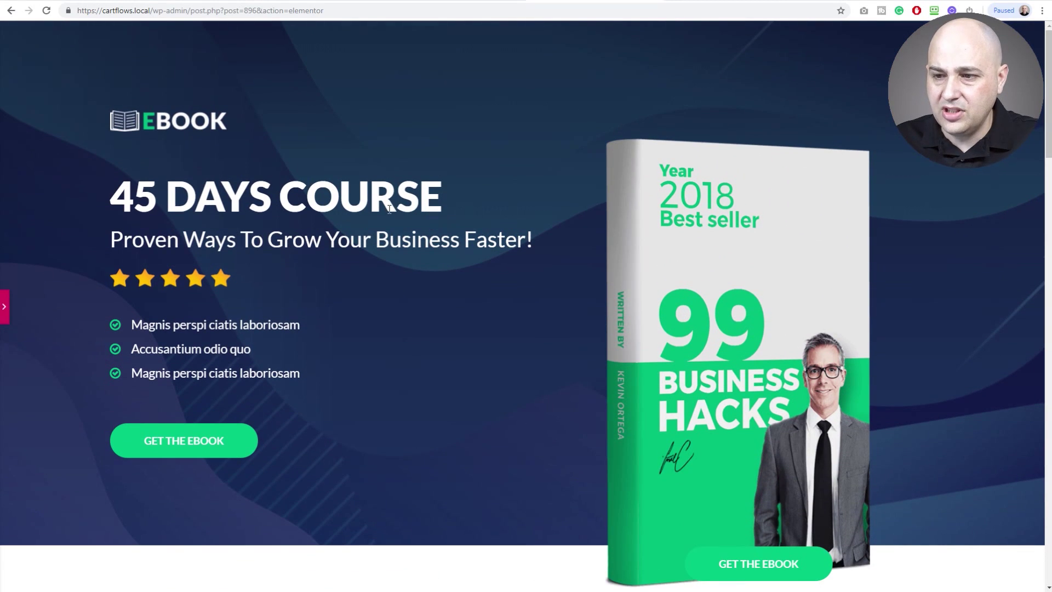
Reopen the panel and set the second button's Position back to Default, below the original.
click(4, 306)
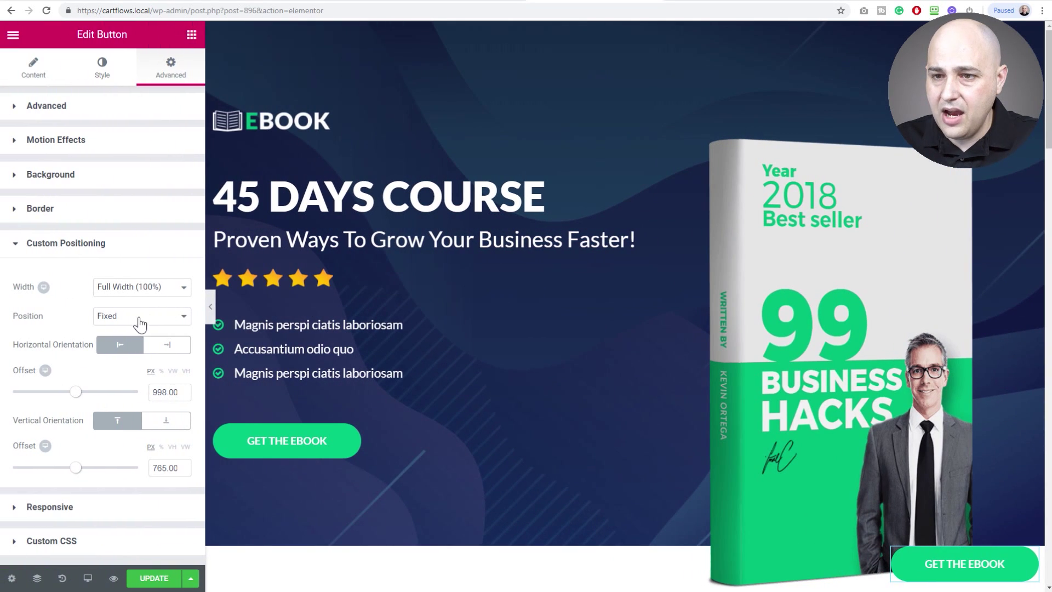
click(140, 321)
click(139, 327)
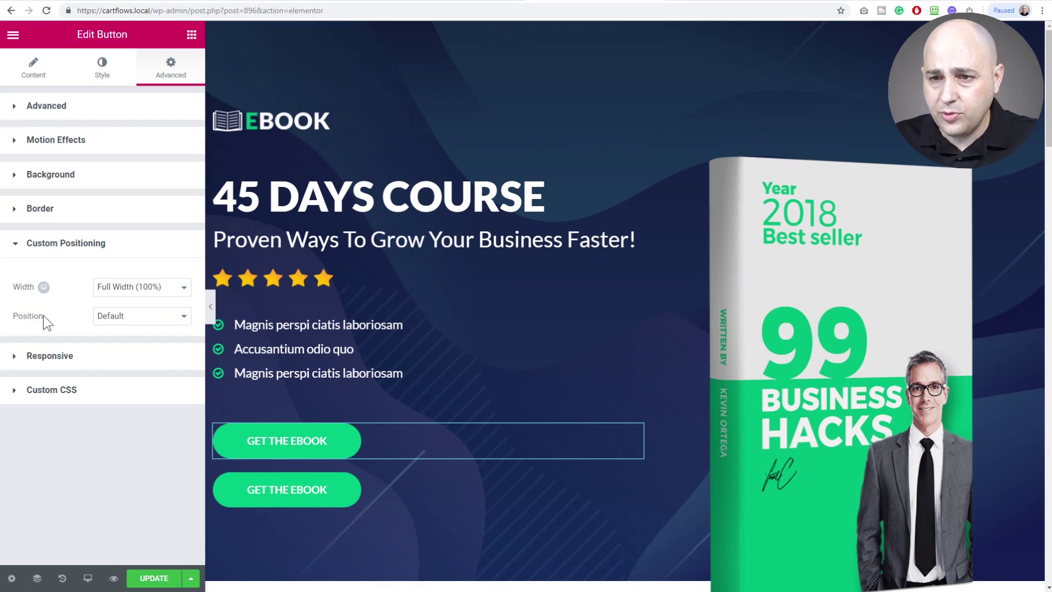
Set Width to Inline (auto) on both GET THE EBOOK buttons so they share one row.
click(155, 290)
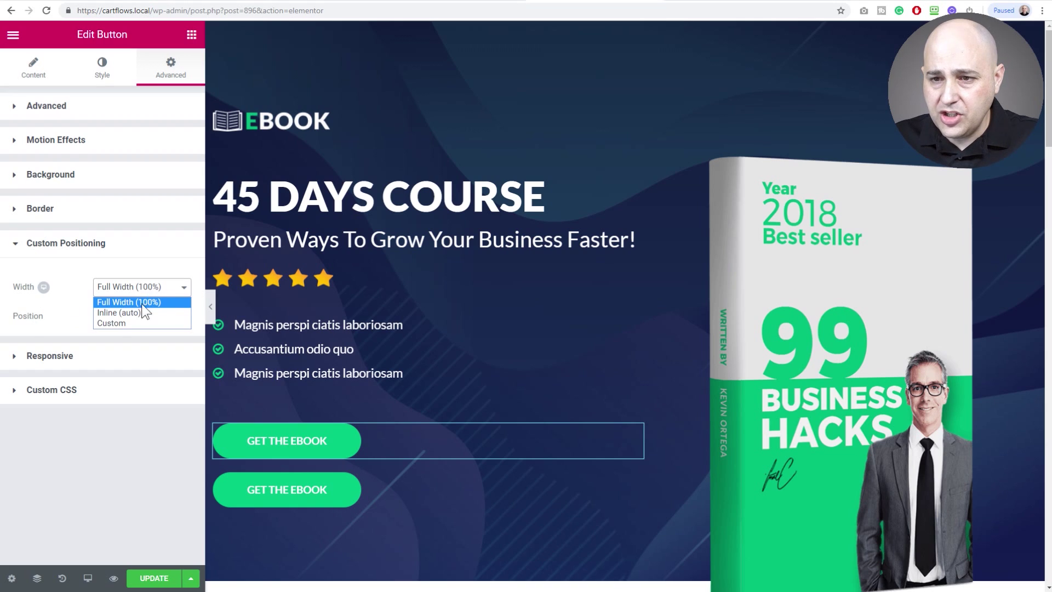
click(136, 312)
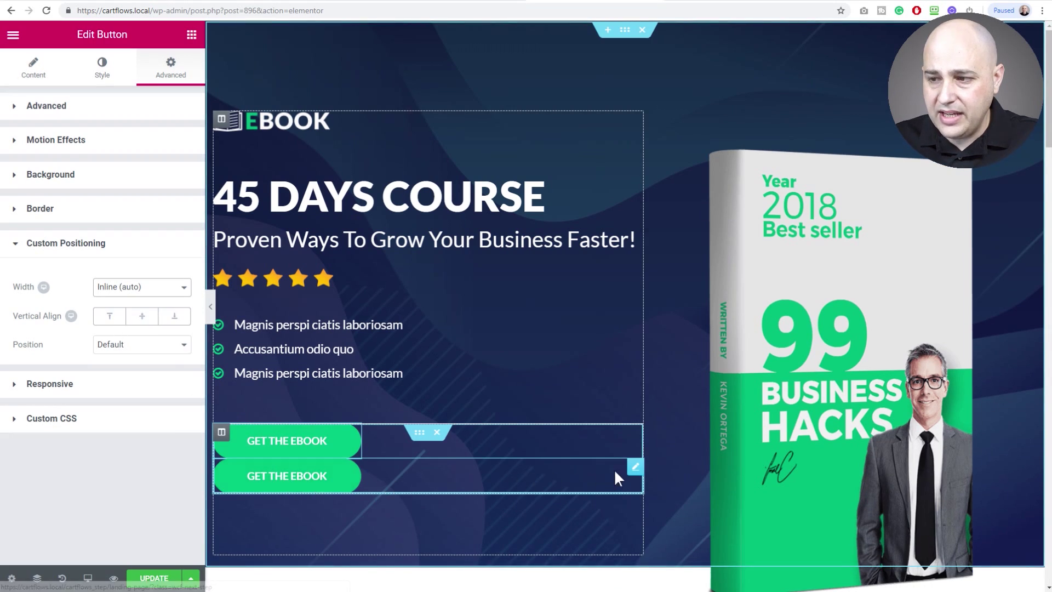
click(634, 467)
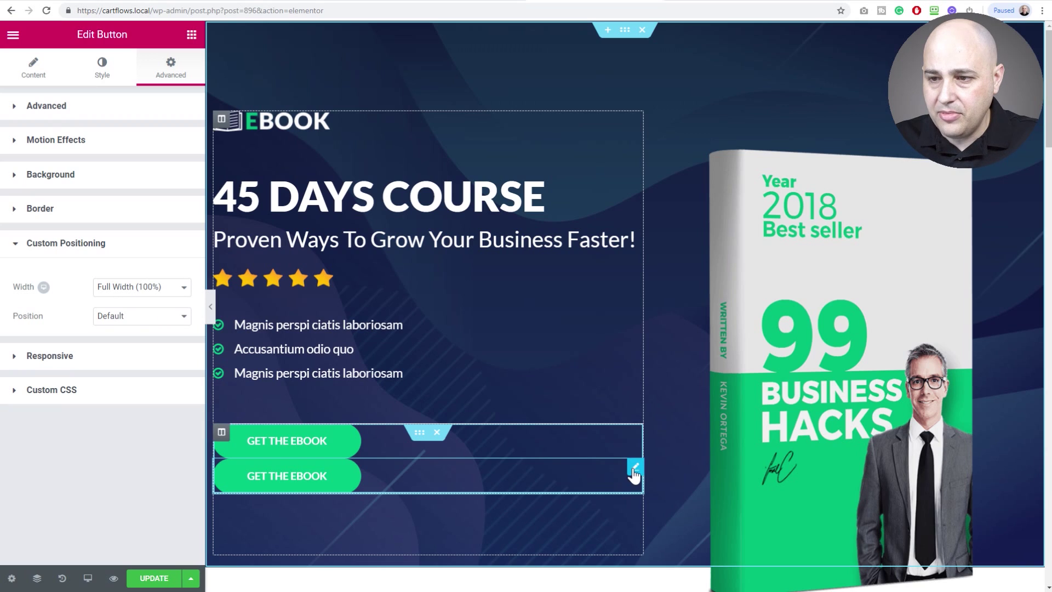
click(137, 291)
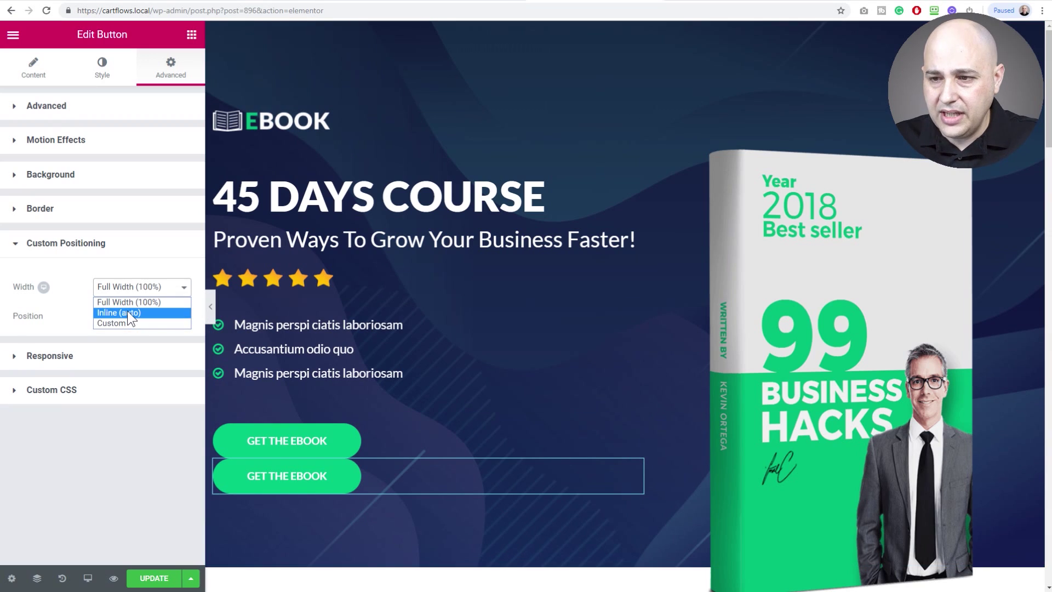
click(127, 311)
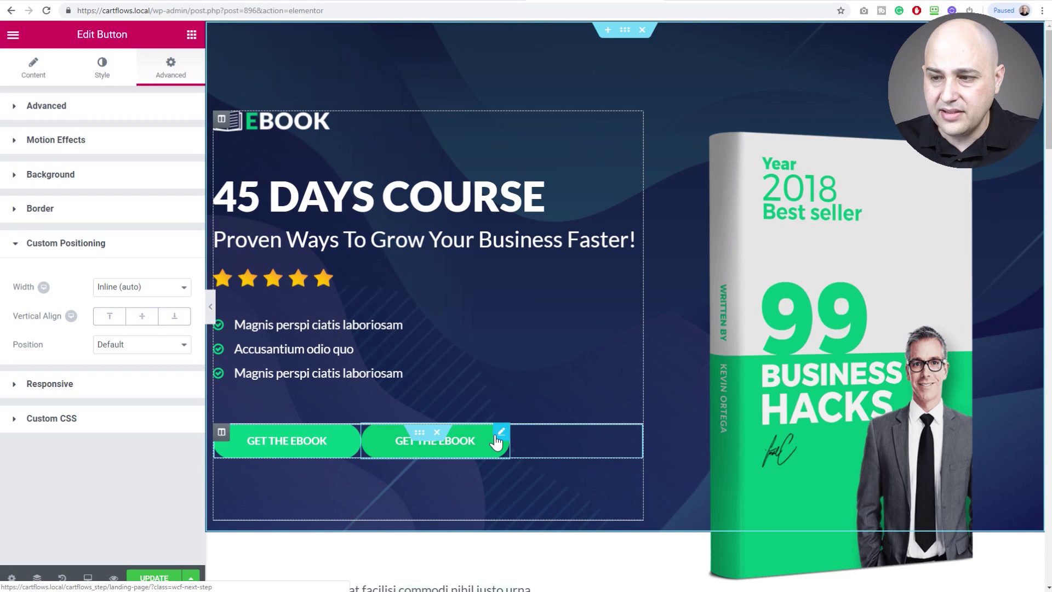
click(103, 68)
click(173, 226)
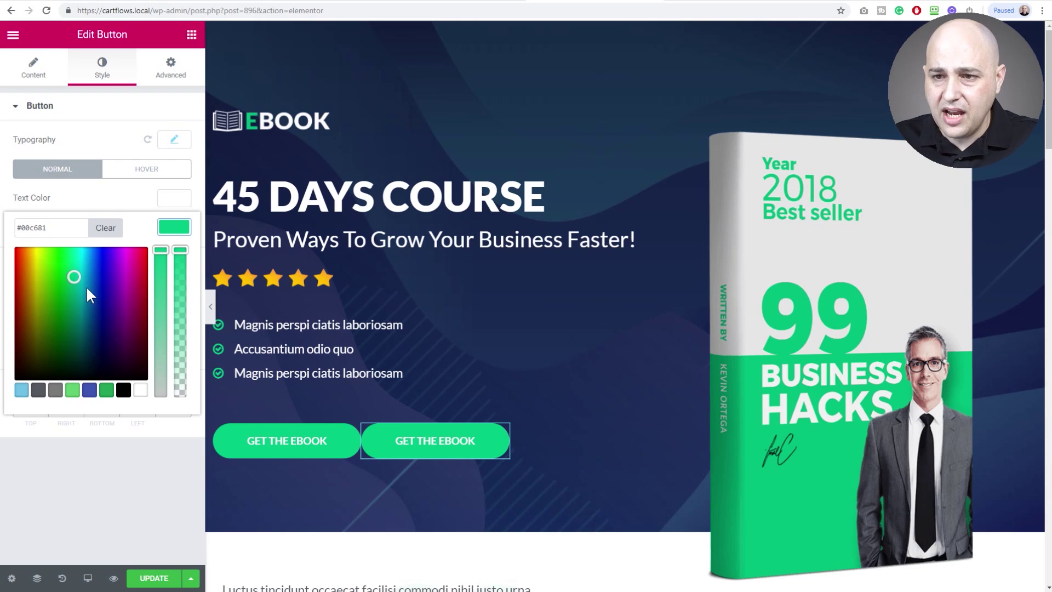
drag(87, 287, 140, 306)
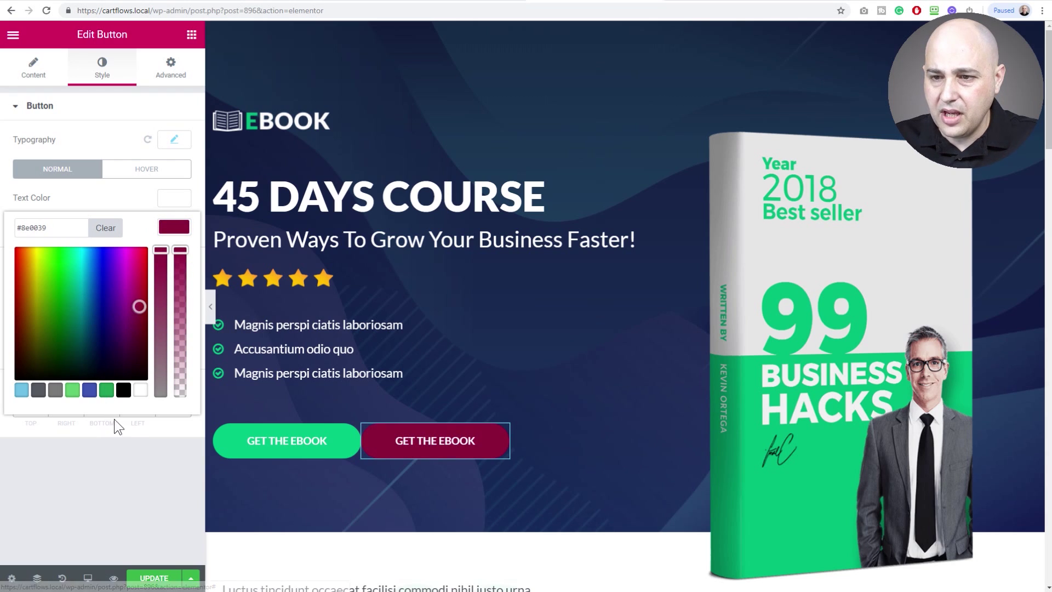
click(129, 478)
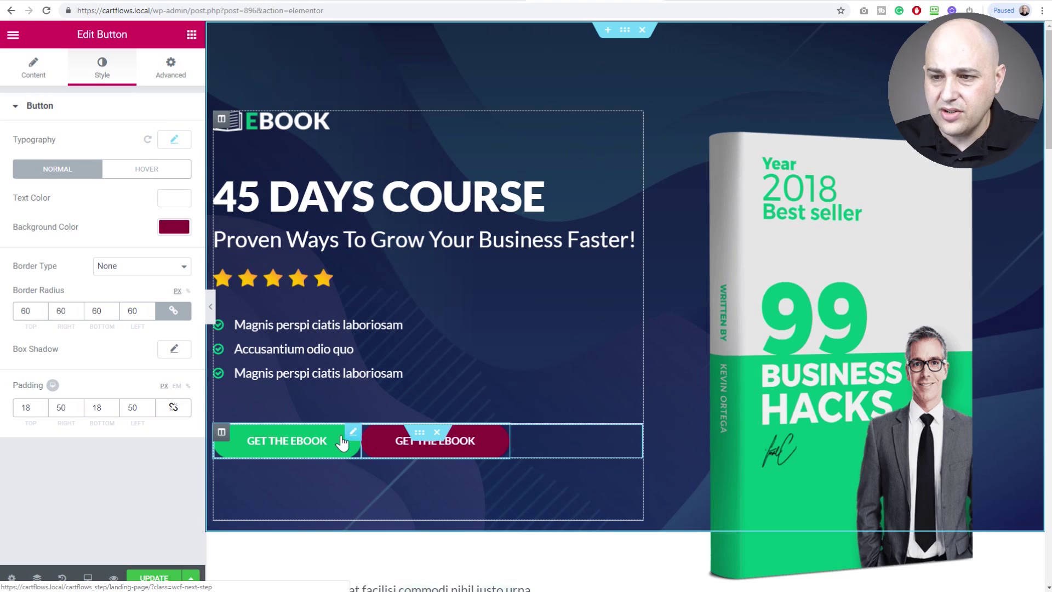
click(170, 68)
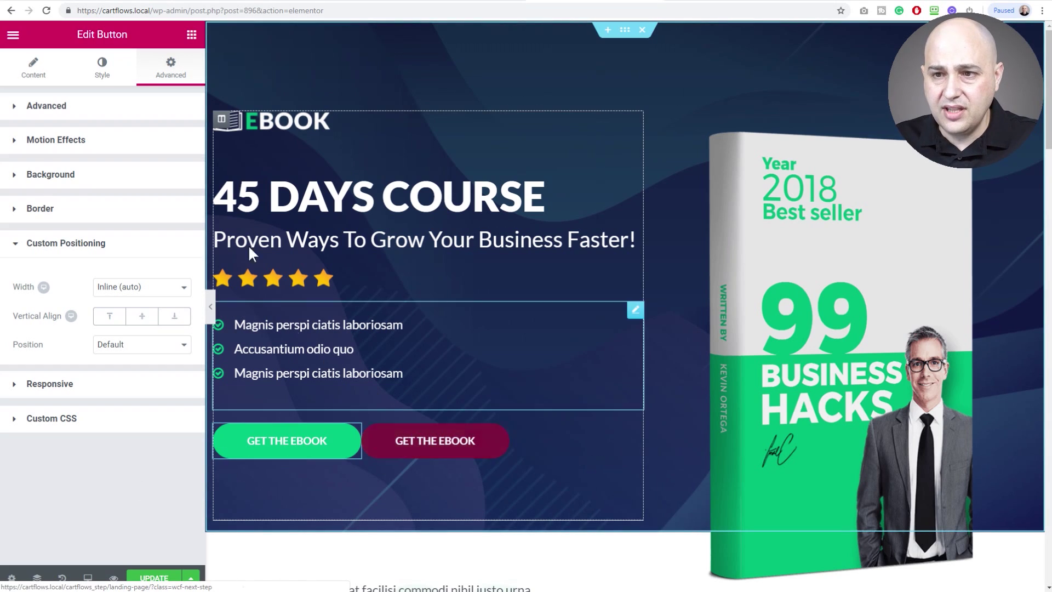
click(190, 35)
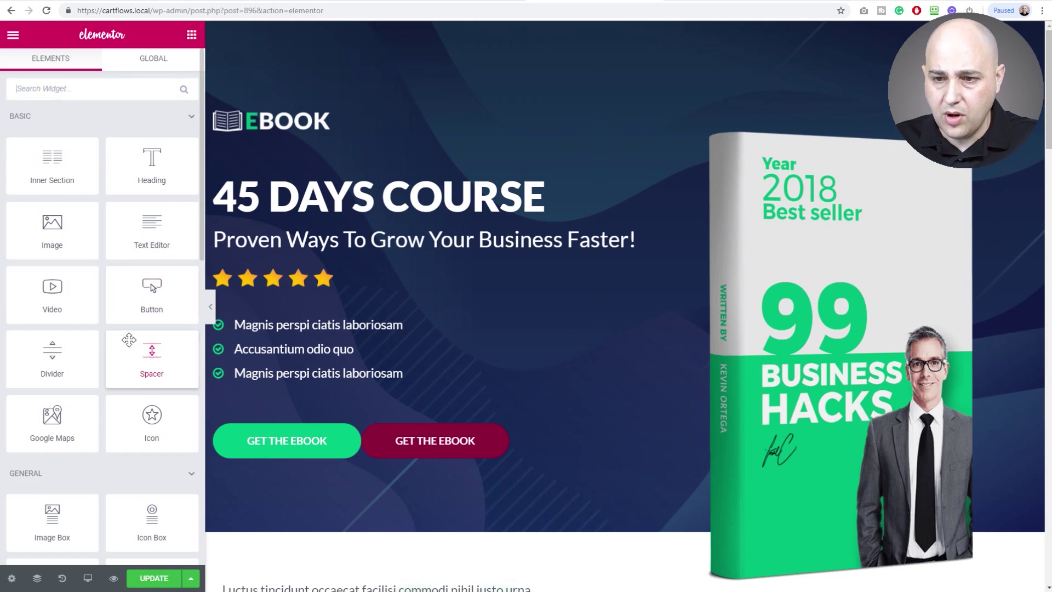
Drop an Icon widget between the two buttons and set its Width to Inline (auto).
drag(145, 425, 296, 466)
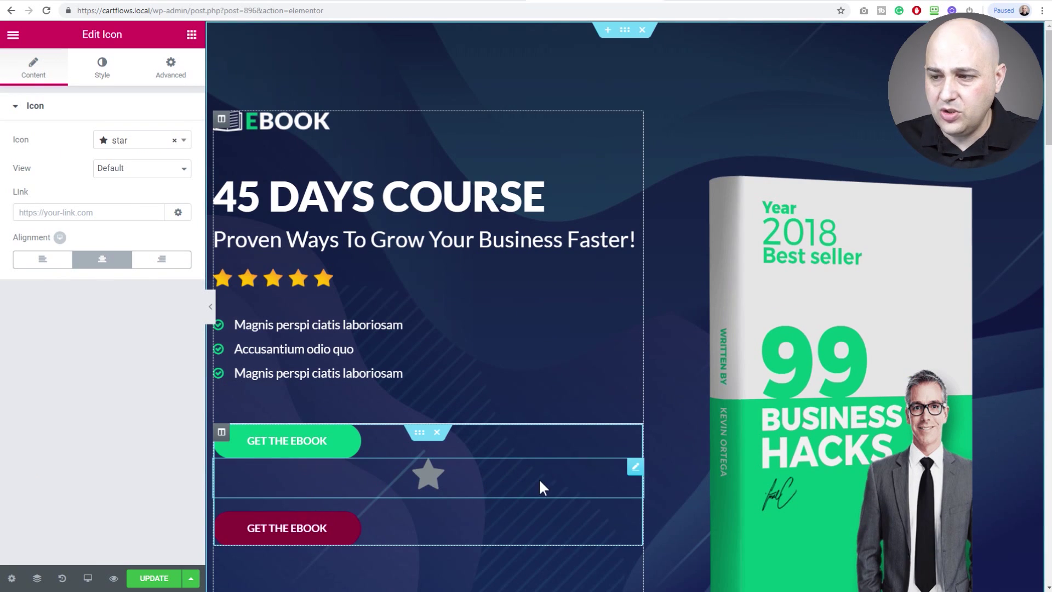
click(154, 85)
click(61, 463)
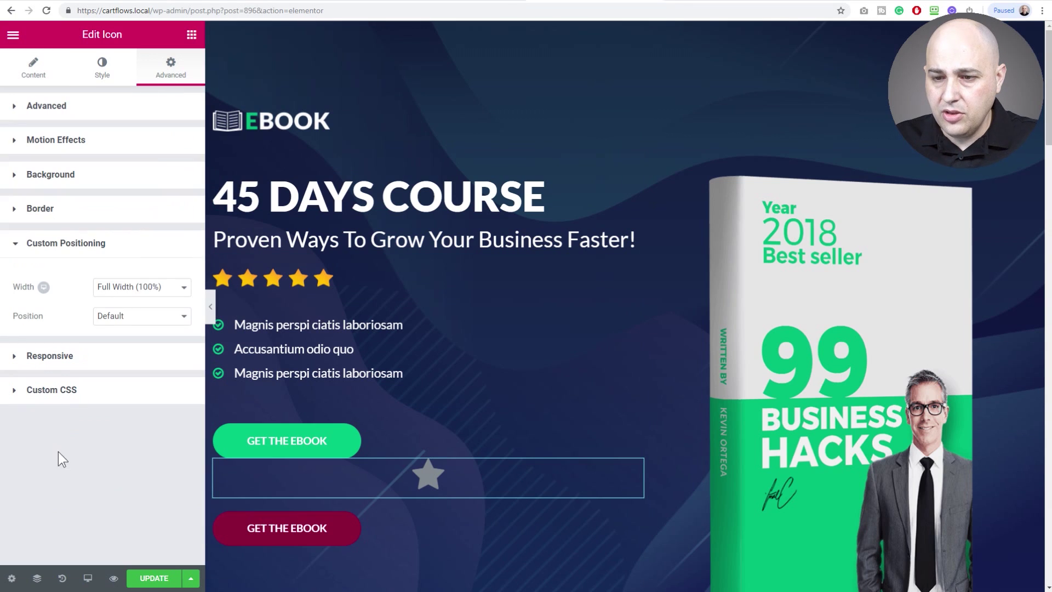
click(113, 316)
click(118, 288)
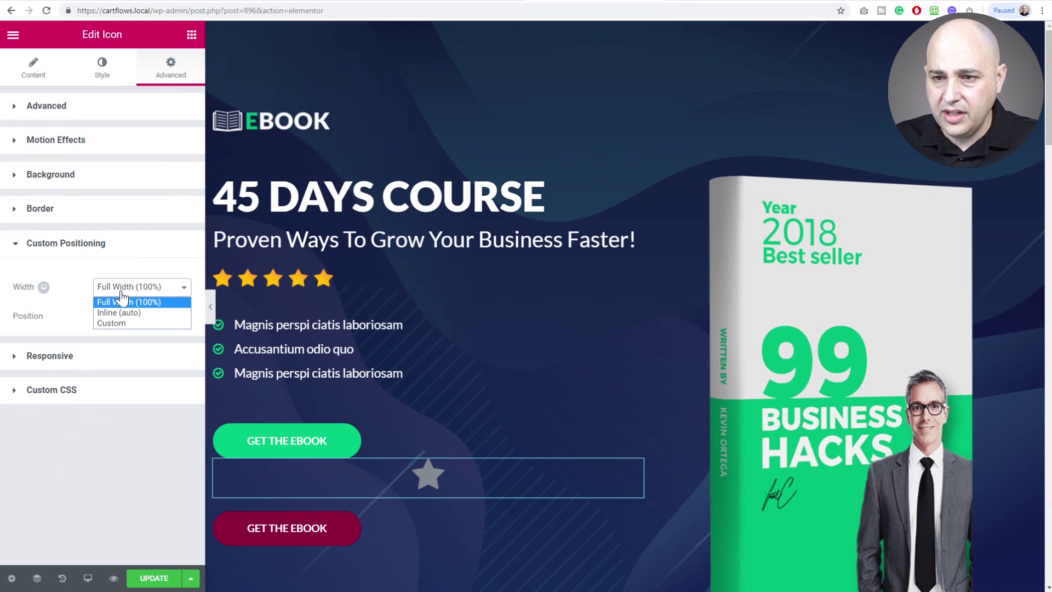
click(122, 312)
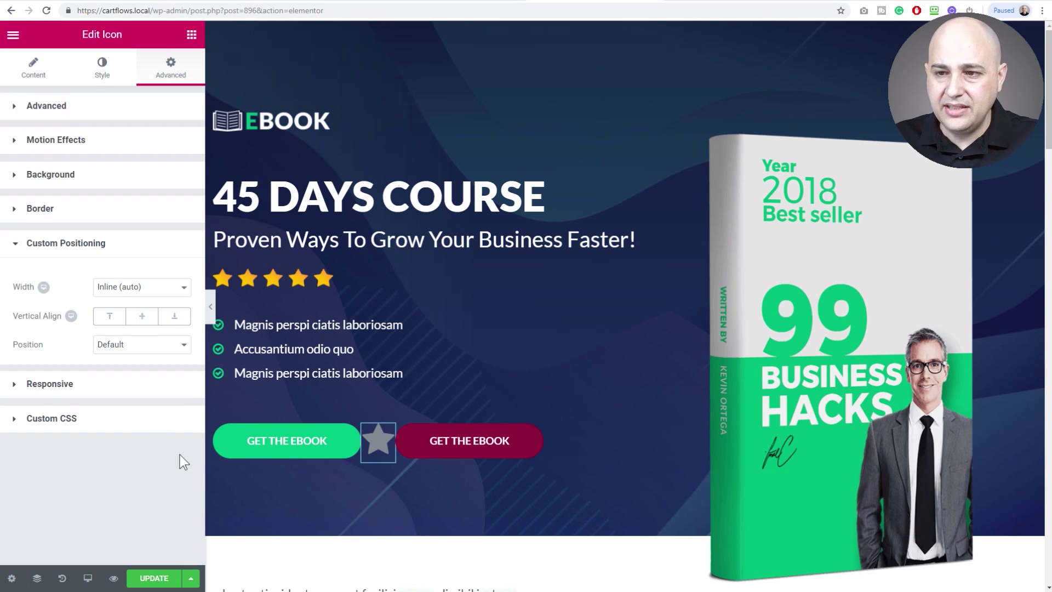
Preview the star icon between the buttons with the panel hidden, then scroll the page.
click(211, 307)
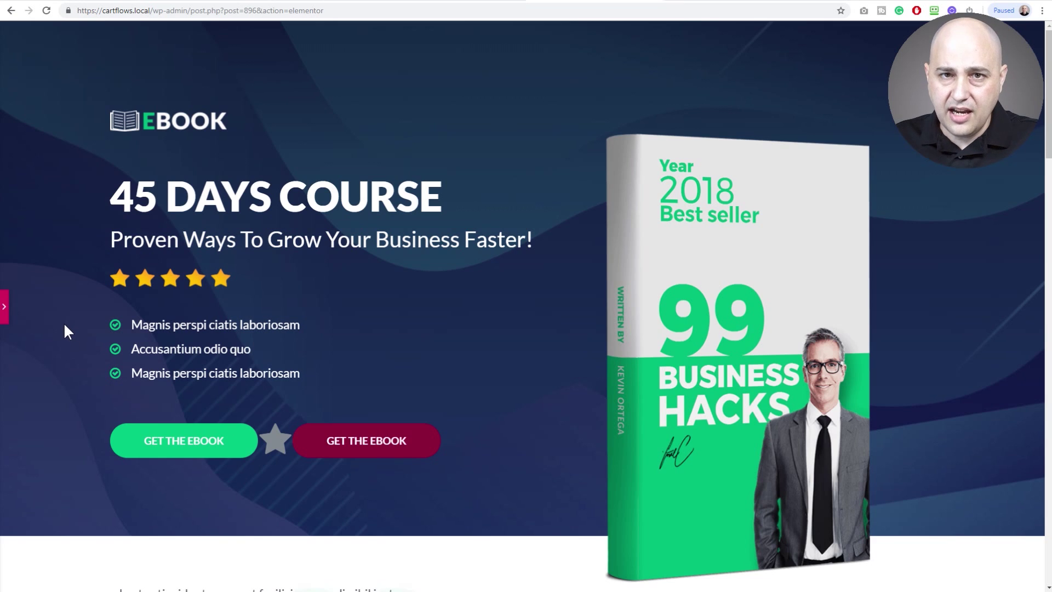
click(4, 307)
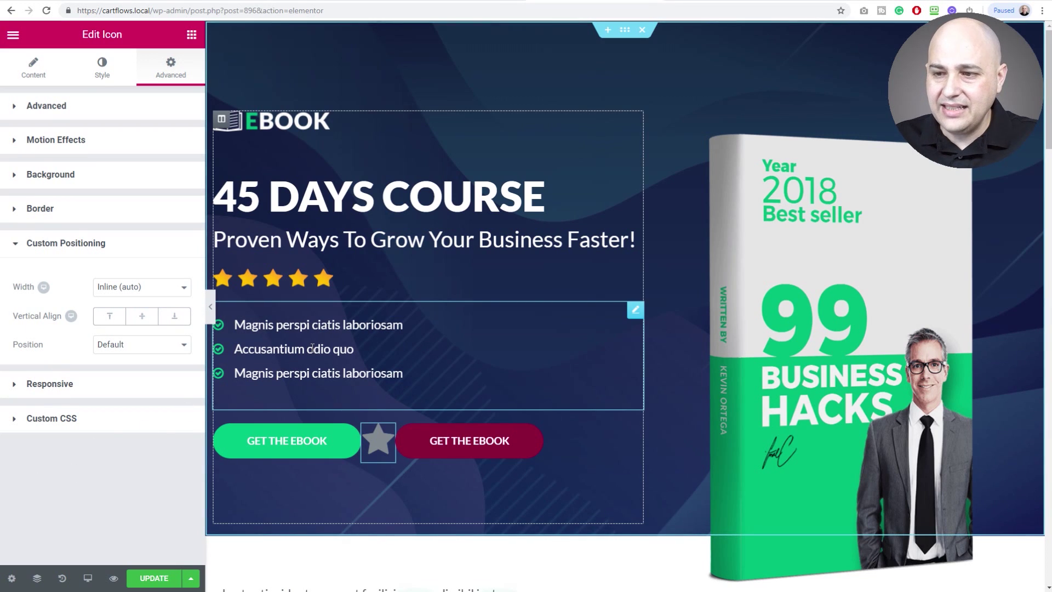
scroll(311, 348, down, 12)
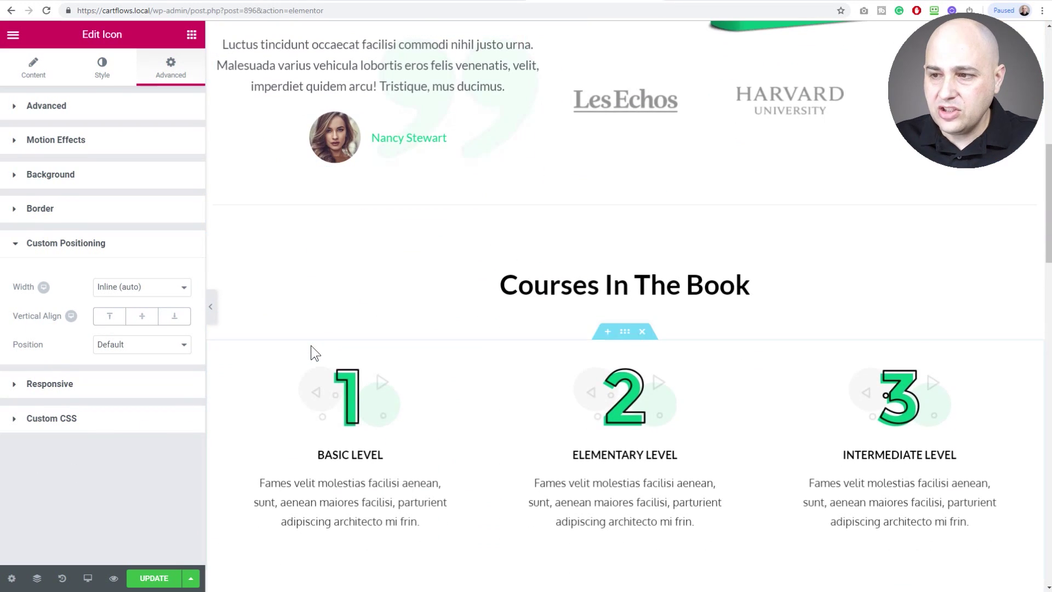
scroll(311, 345, up, 12)
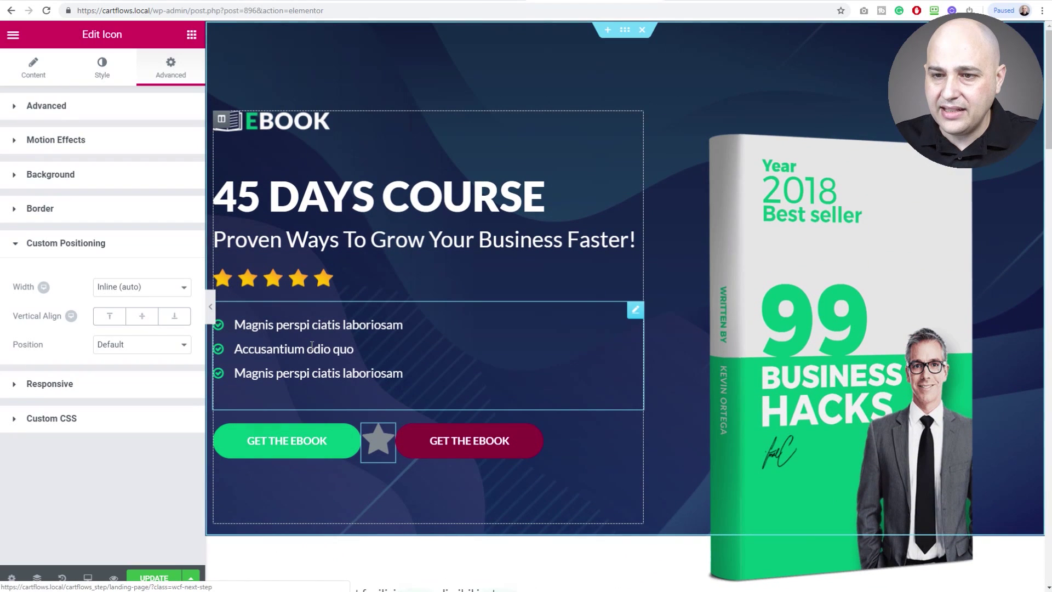
scroll(417, 220, down, 10)
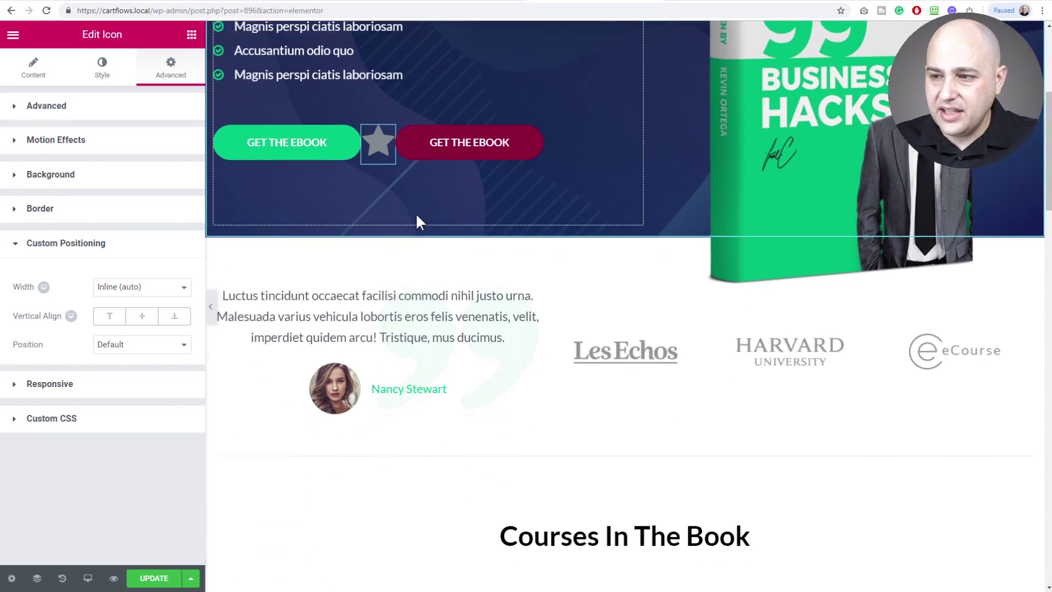
scroll(416, 211, down, 4)
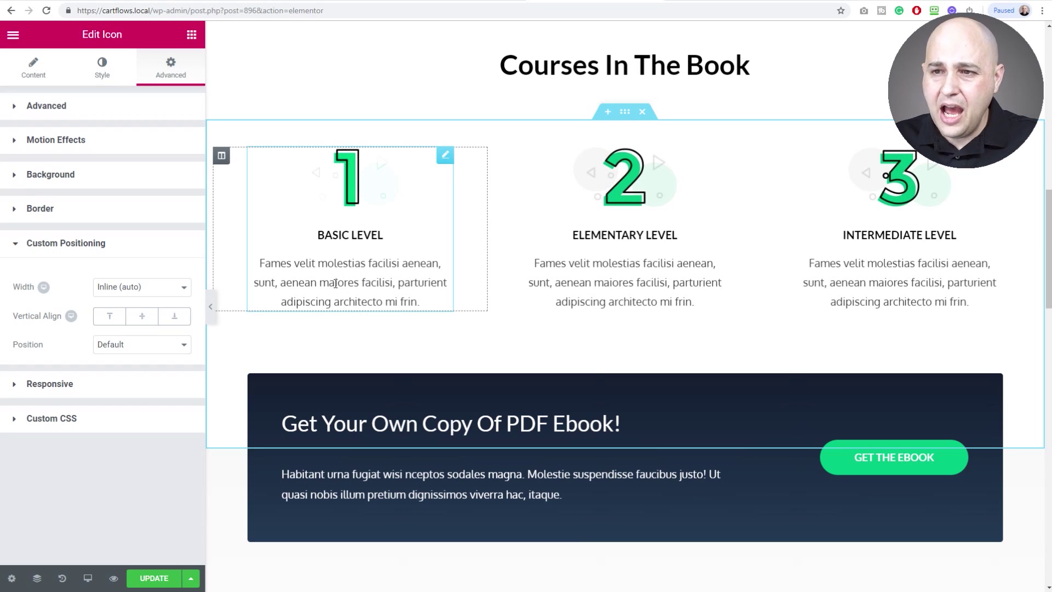
Inspect the BASIC LEVEL column's Vertical Align and Horizontal Align options, leaving both unchanged.
click(222, 157)
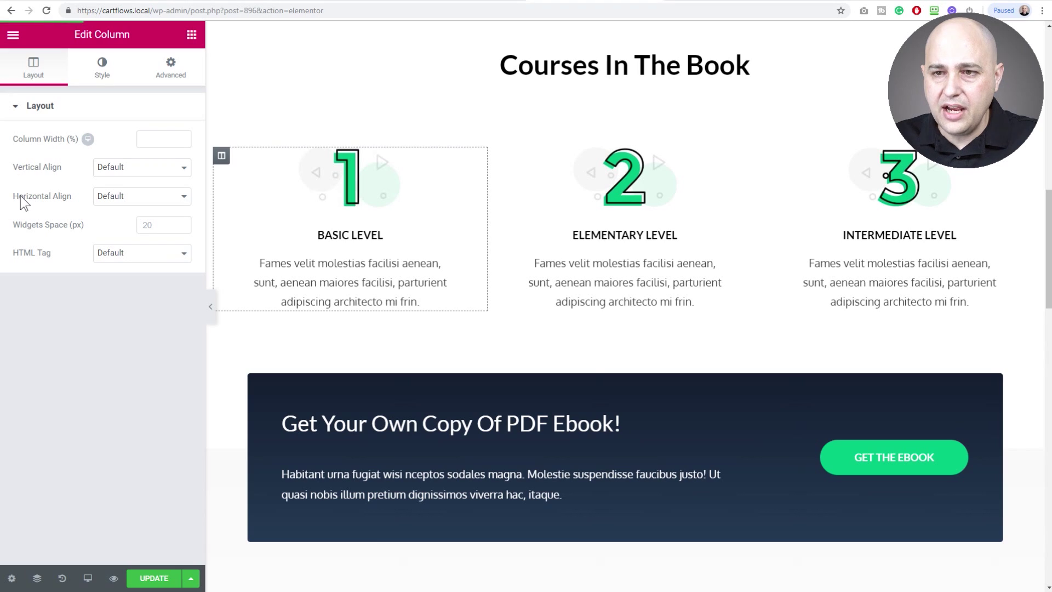
click(149, 170)
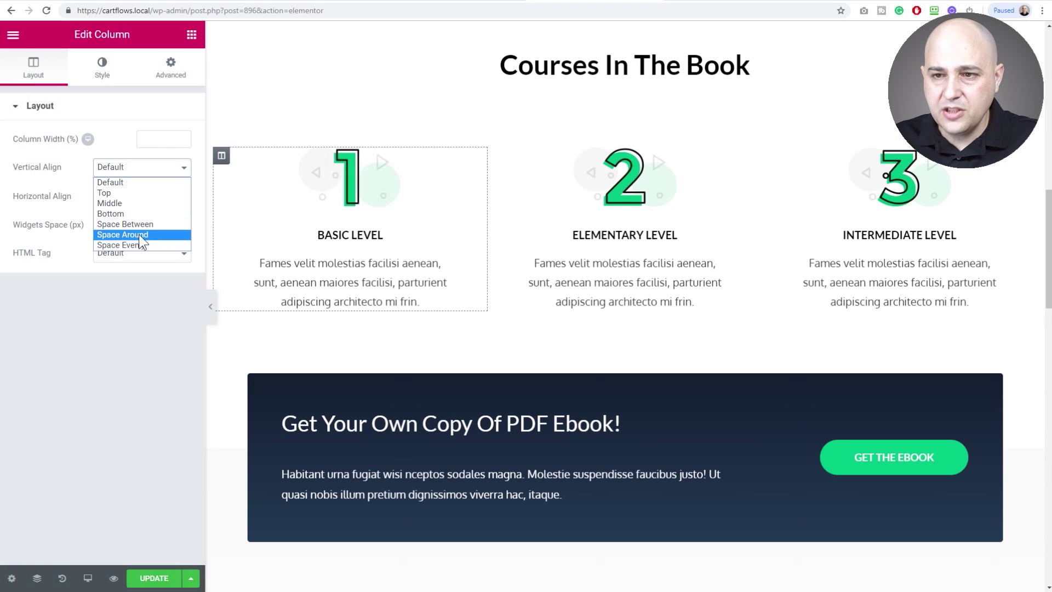
click(147, 324)
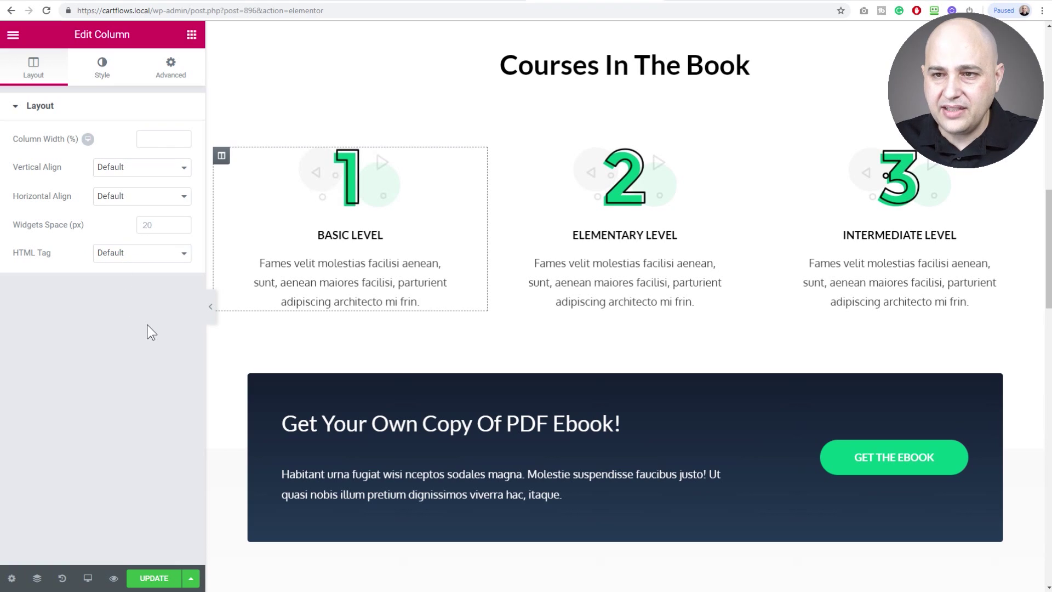
click(141, 200)
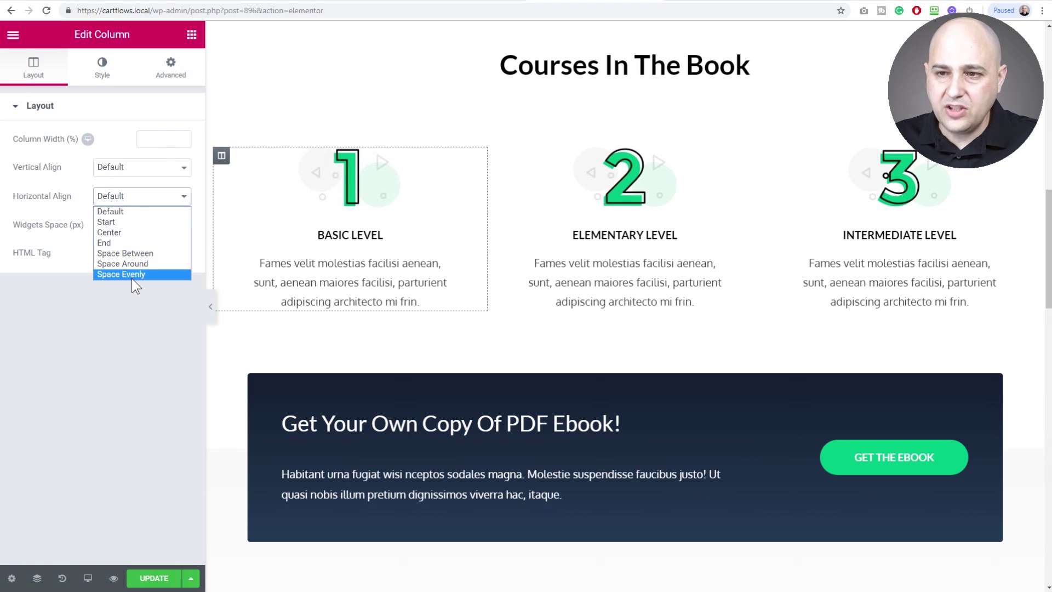
click(130, 294)
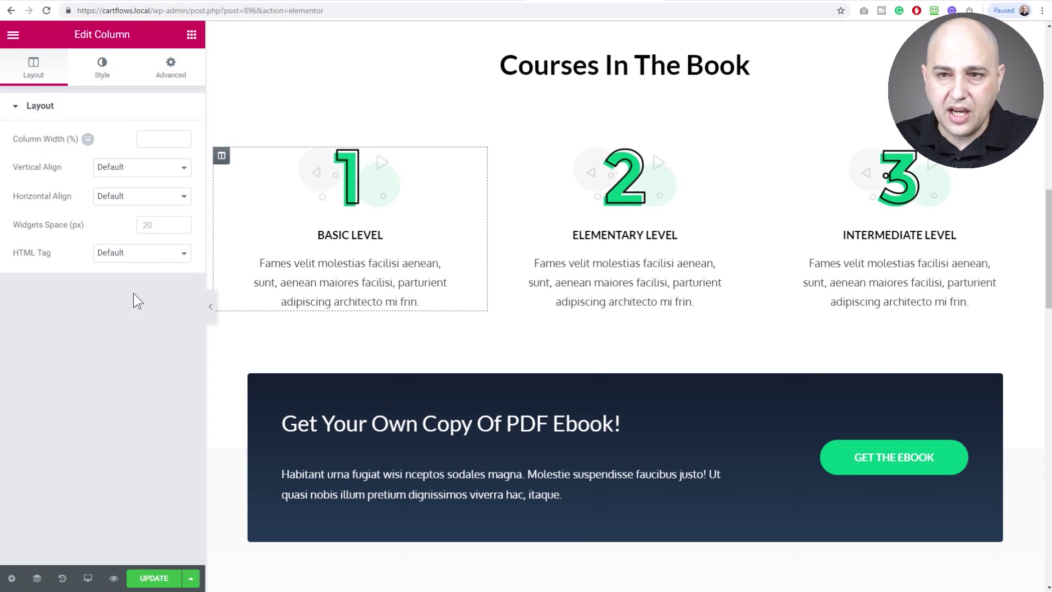
click(207, 2)
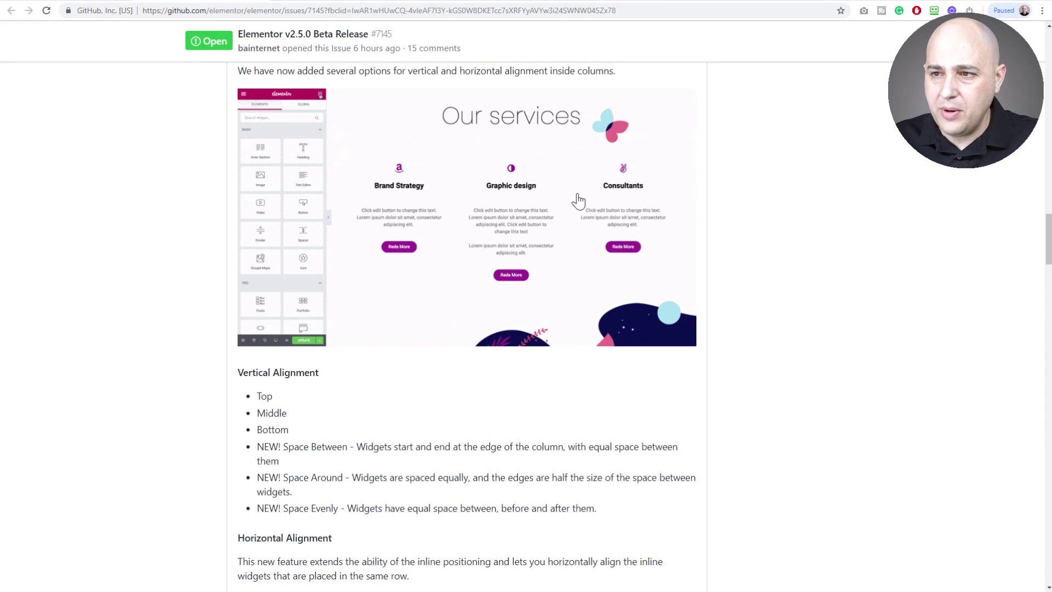
Read the v2.5.0 notes on the new vertical alignment options and Responsive Improvements, then return to Elementor.
scroll(710, 235, up, 1)
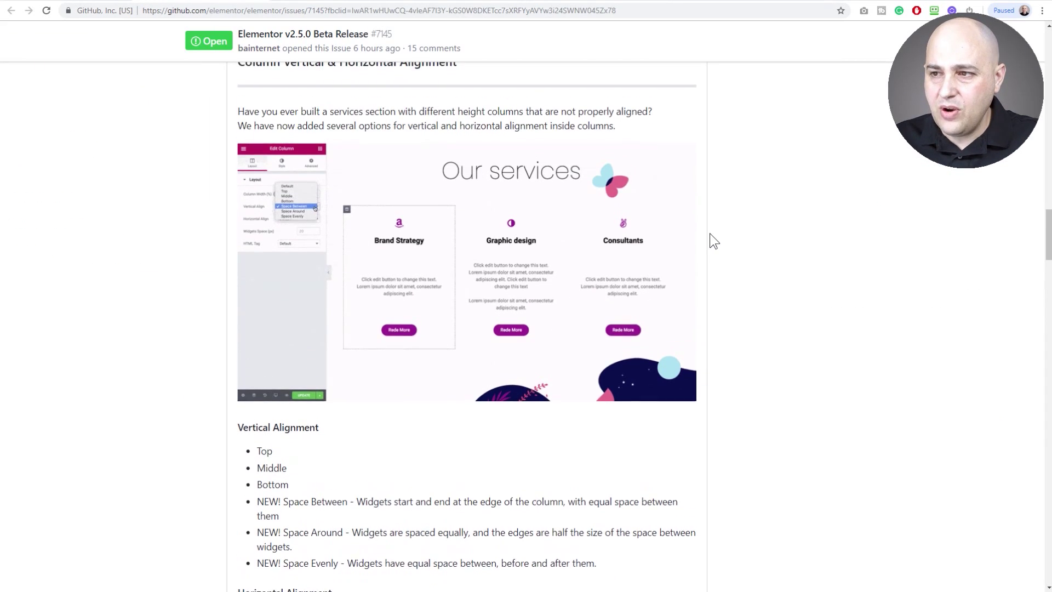
scroll(709, 232, up, 1)
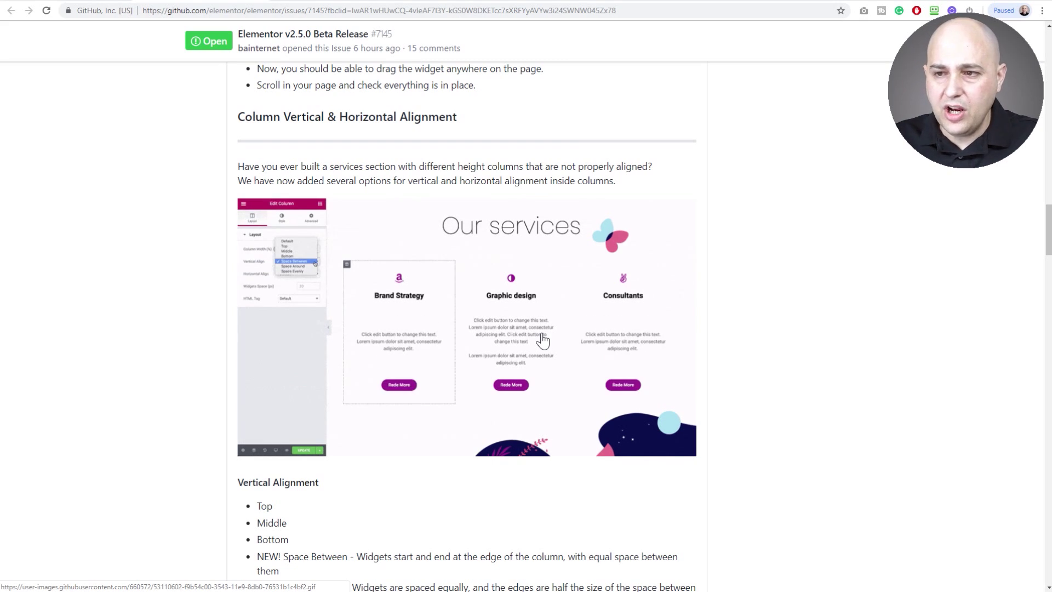
scroll(493, 323, down, 4)
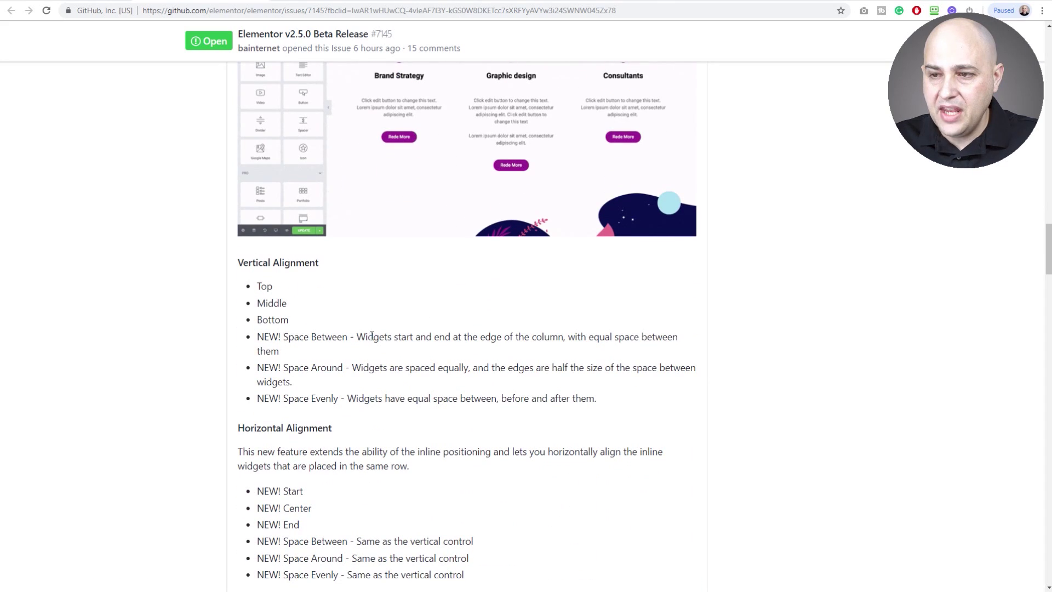
drag(354, 338, 457, 419)
scroll(440, 377, down, 8)
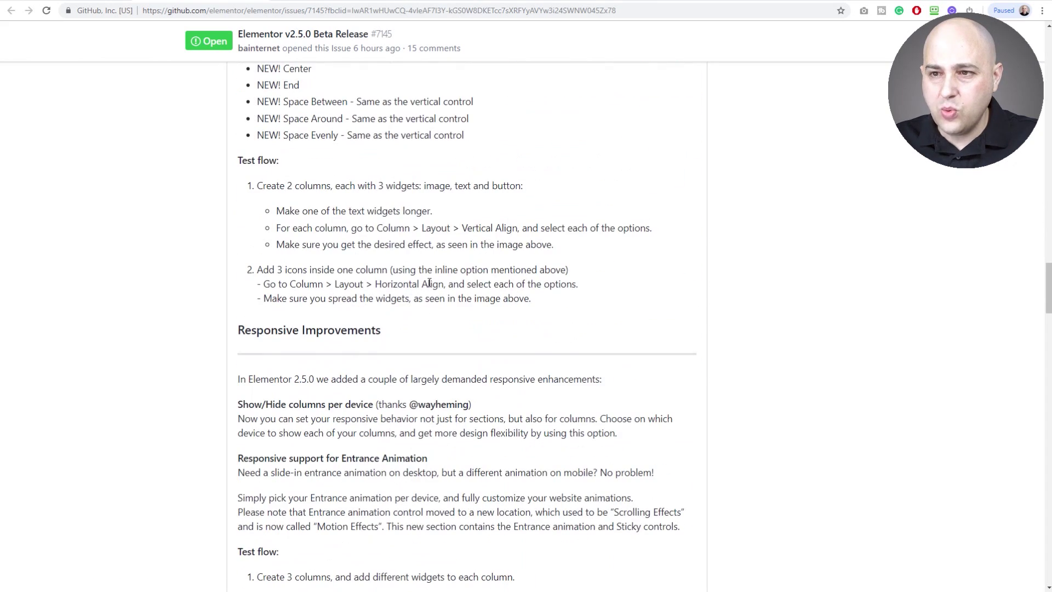
scroll(442, 241, down, 4)
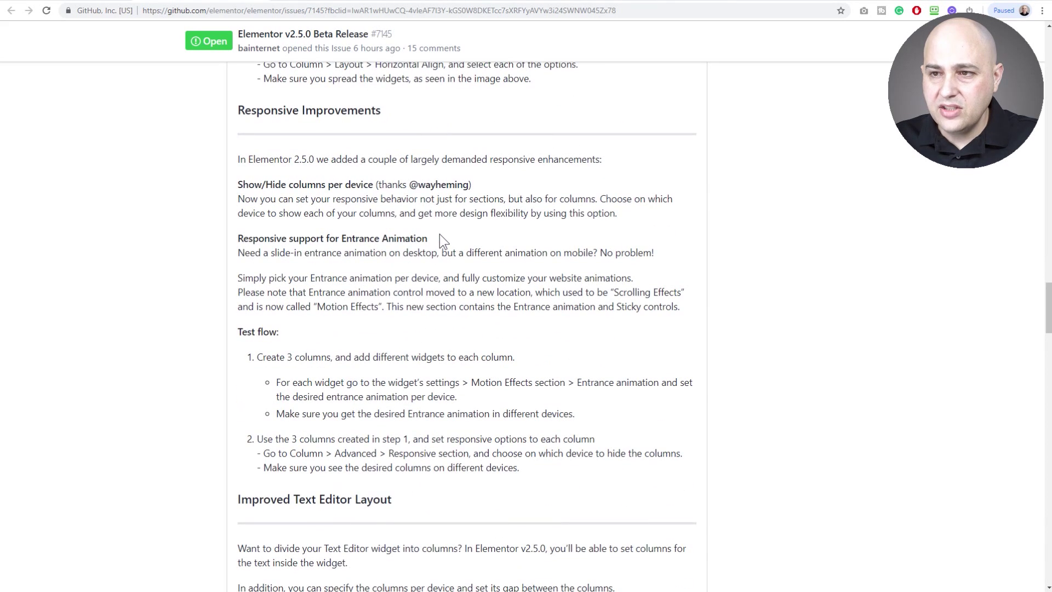
scroll(444, 241, down, 1)
scroll(438, 241, up, 1)
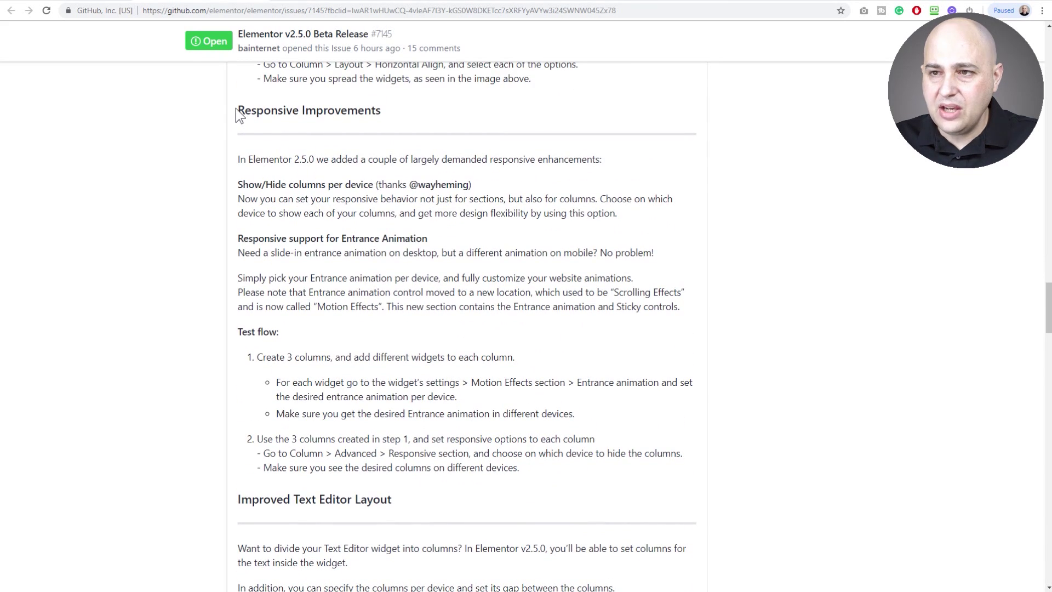
drag(239, 115, 364, 101)
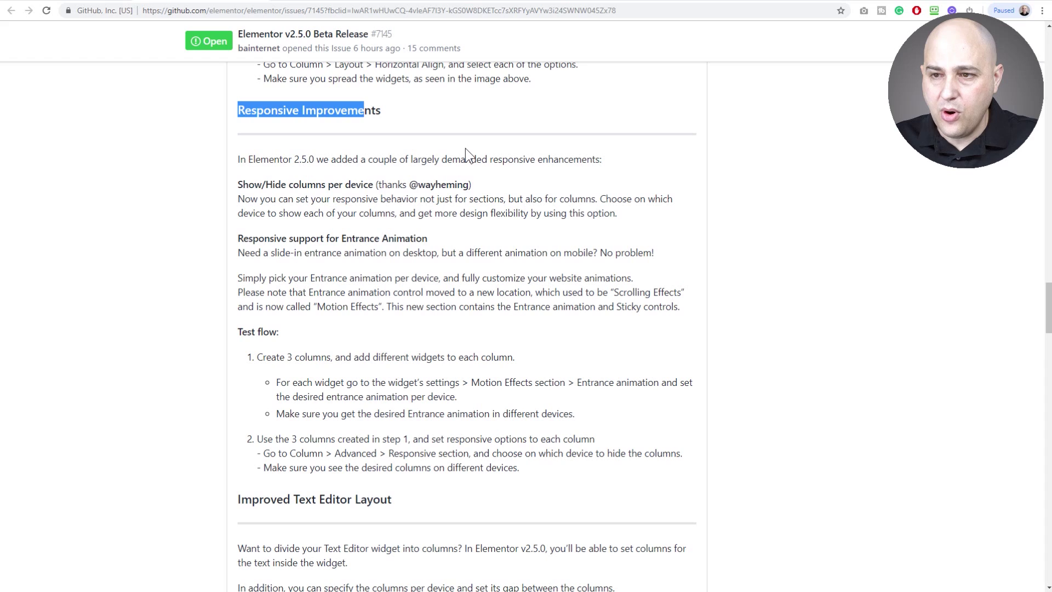
click(567, 0)
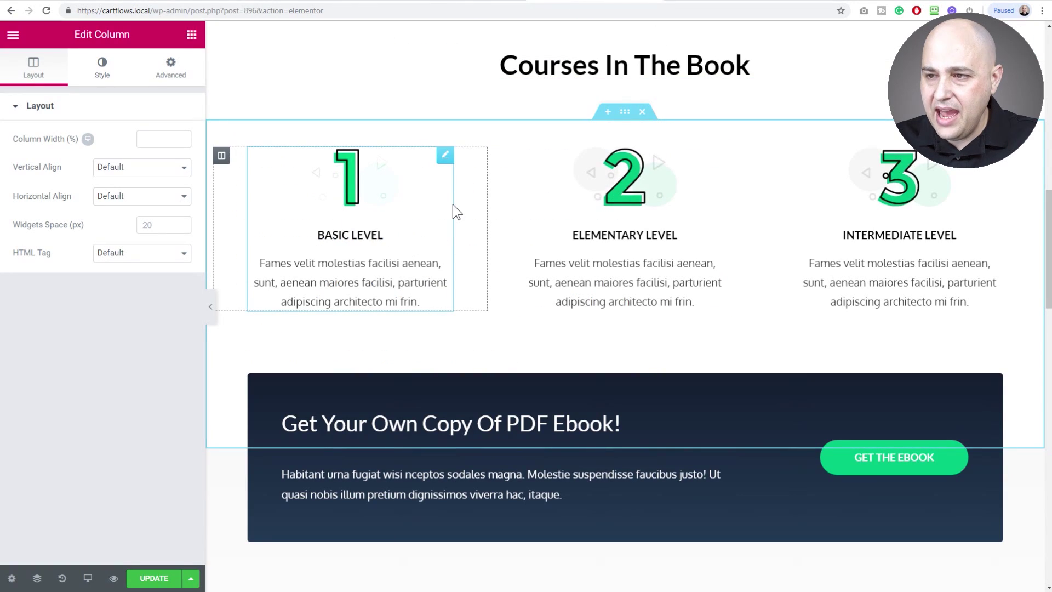
Preview the page at mobile width, return to Desktop, and select the Les Echos logo column.
scroll(453, 198, up, 7)
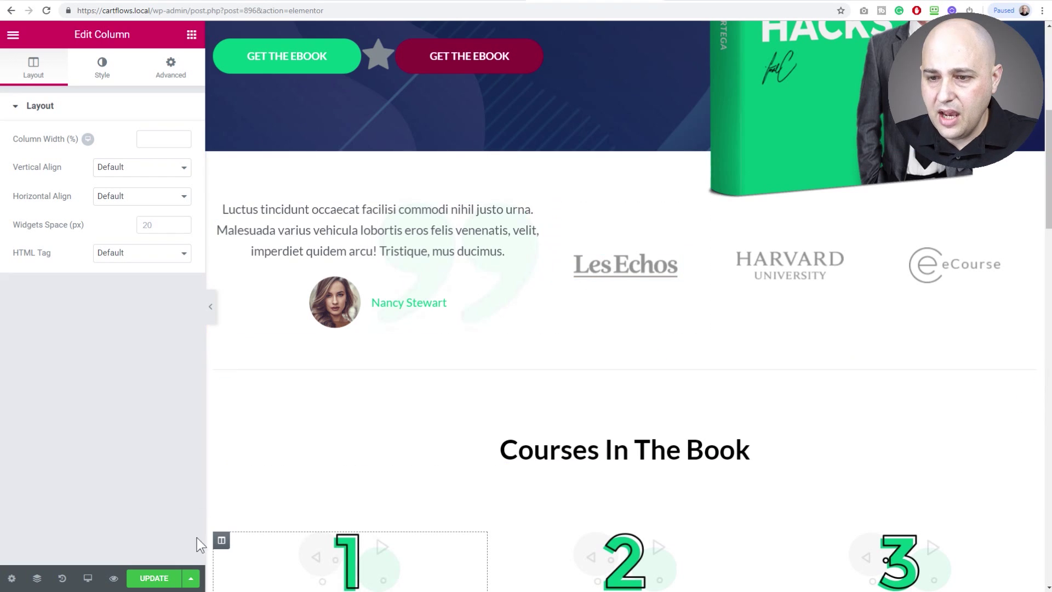
click(89, 580)
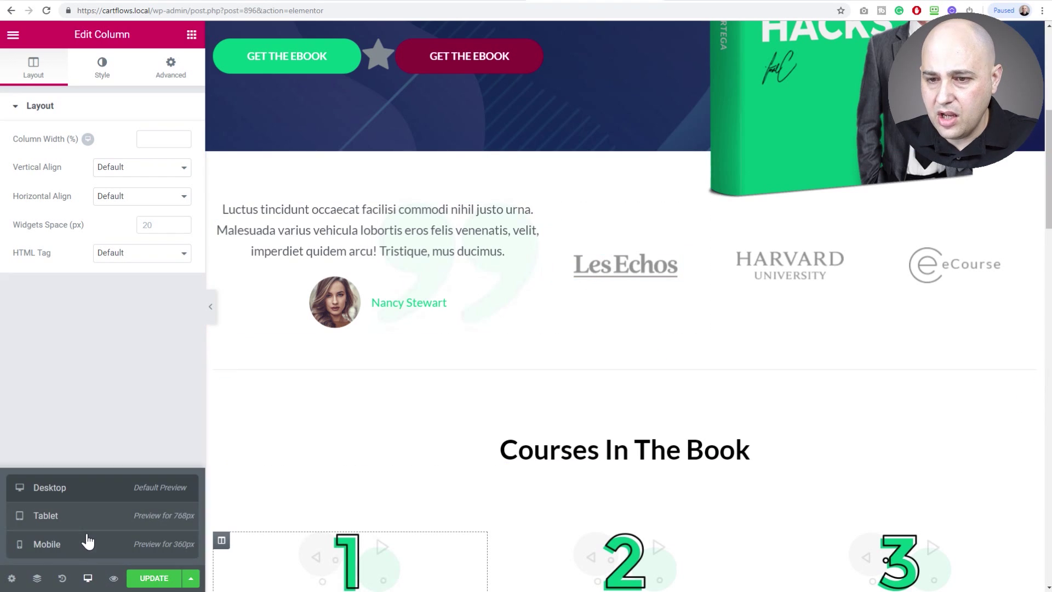
click(85, 544)
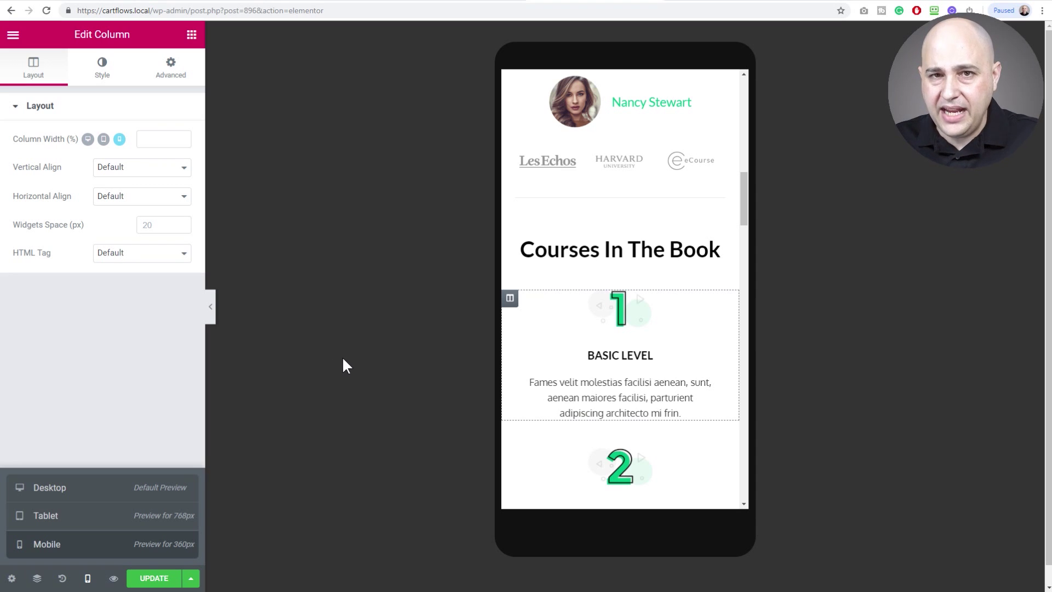
click(50, 487)
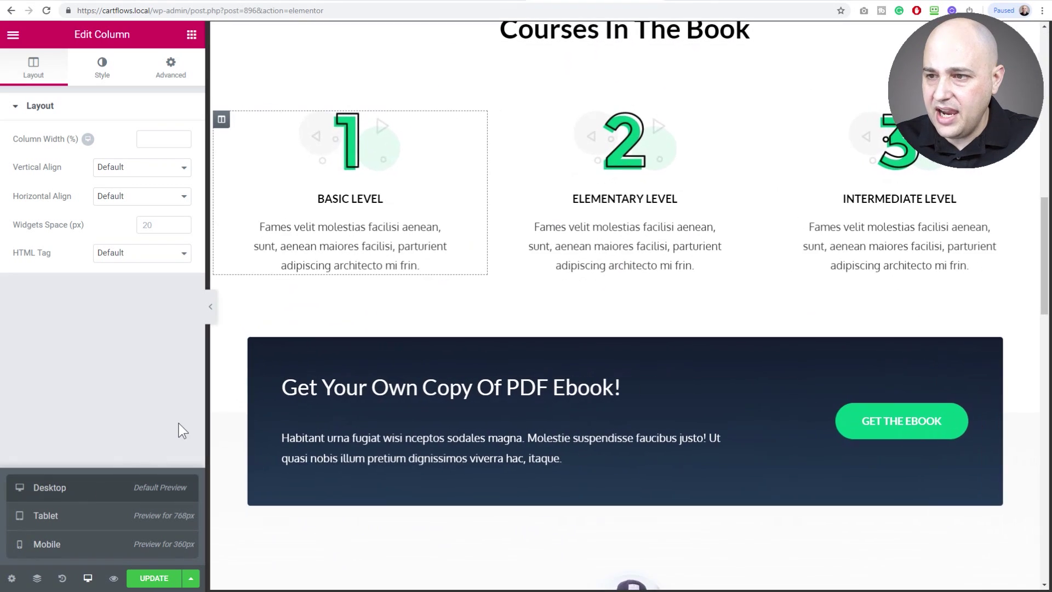
scroll(518, 334, down, 4)
scroll(526, 328, up, 15)
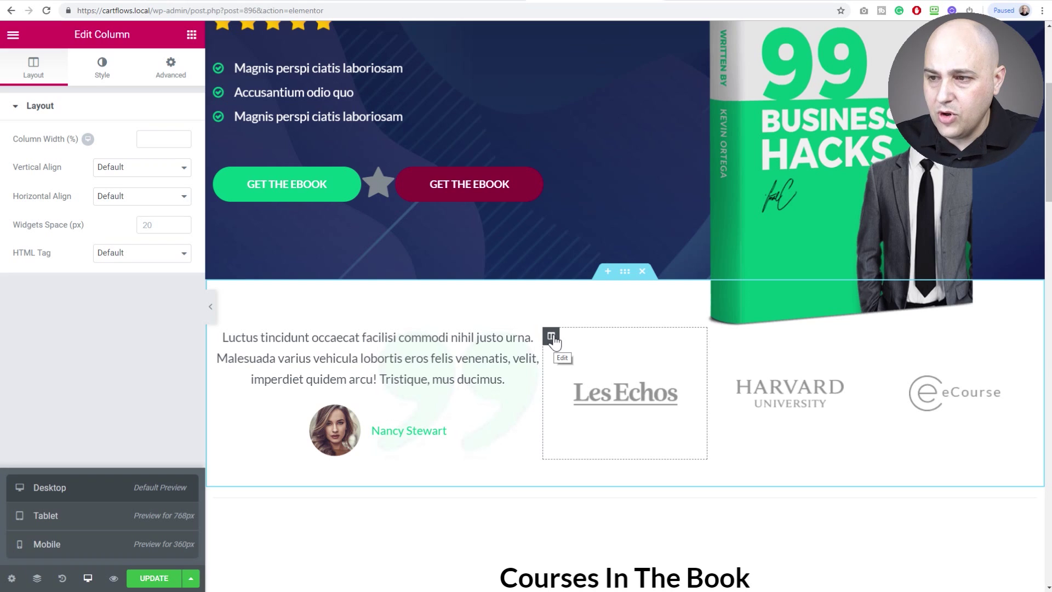
click(552, 338)
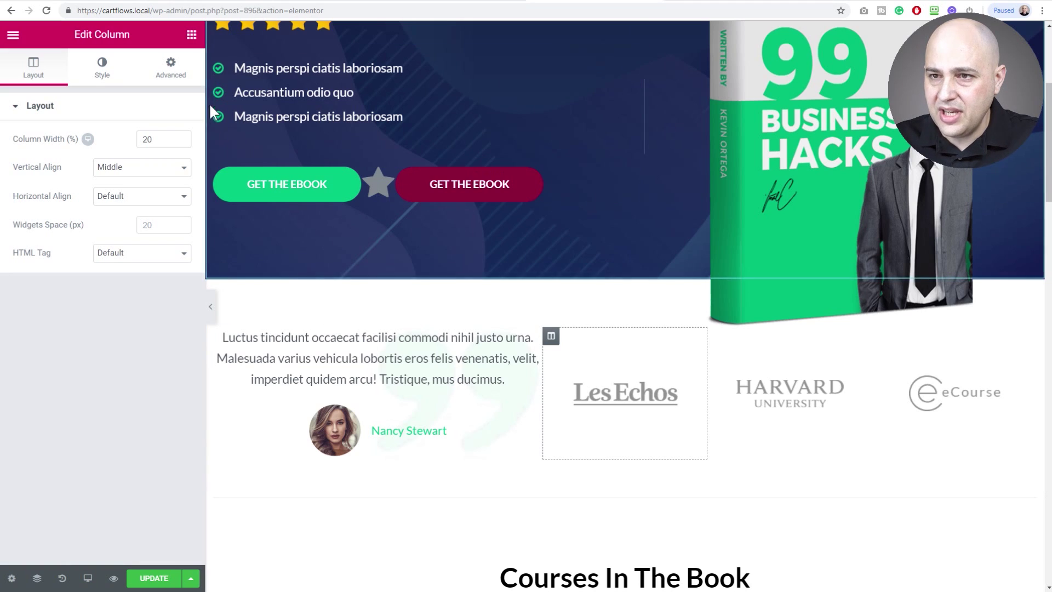
Enable Hide On Mobile in the Les Echos logo column's Advanced > Responsive settings.
click(179, 70)
click(50, 384)
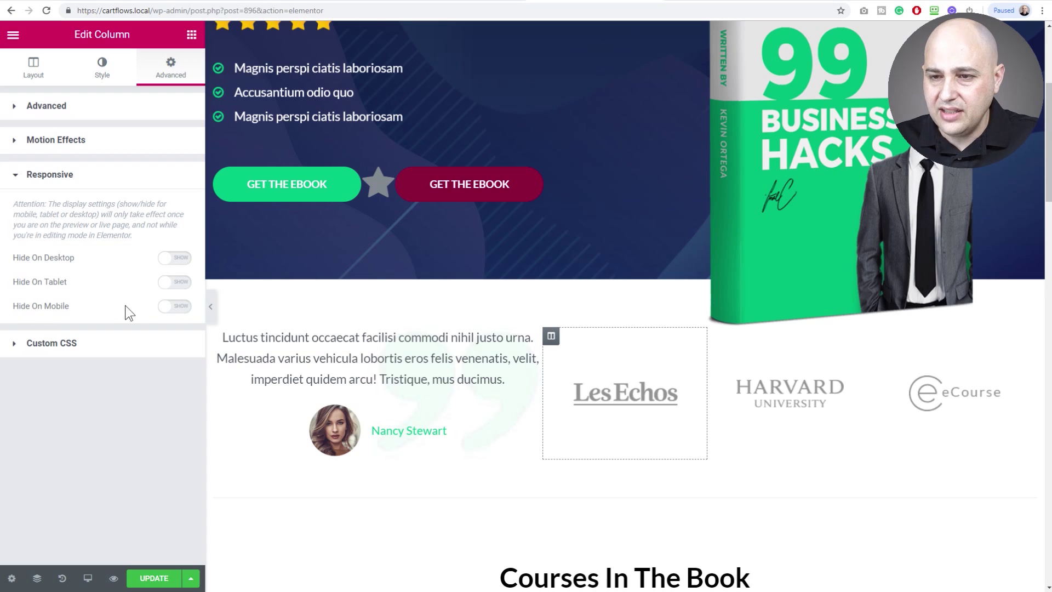
click(177, 307)
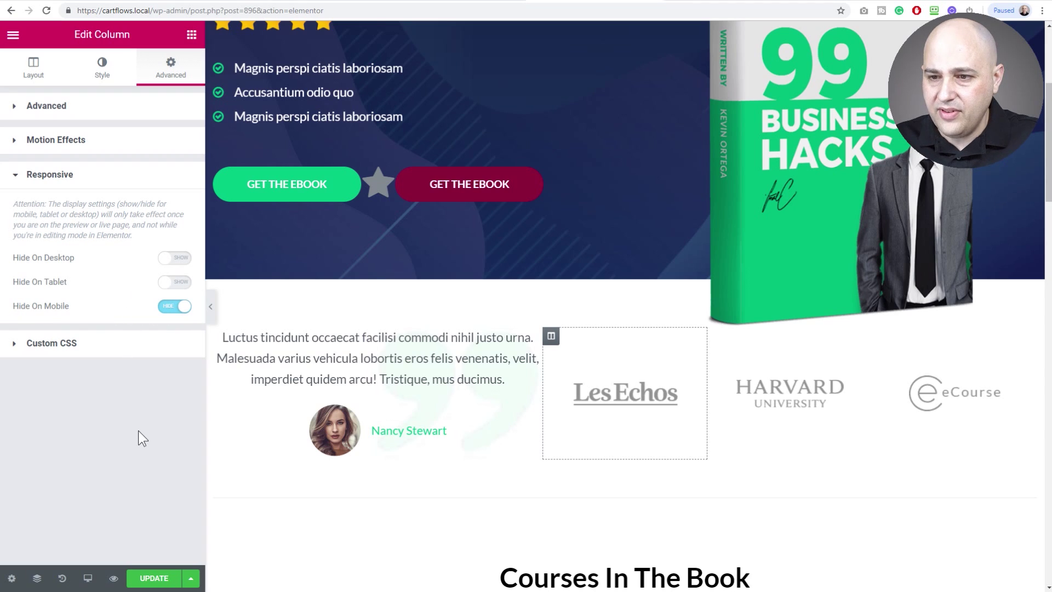
click(430, 358)
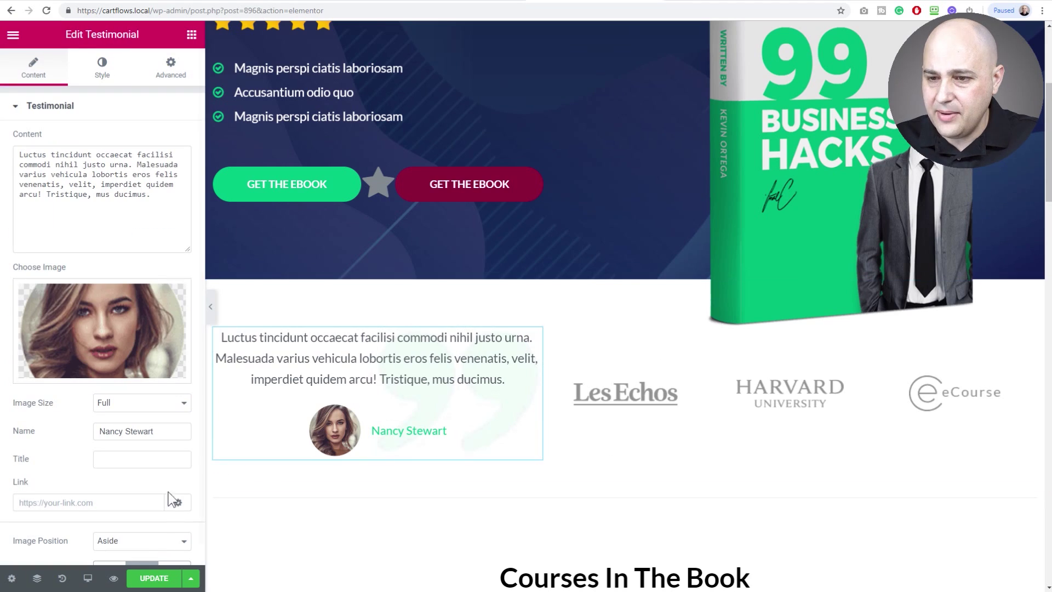
Confirm in mobile preview, with the panel collapsed, that the Les Echos column is hidden, then return to Desktop.
click(88, 581)
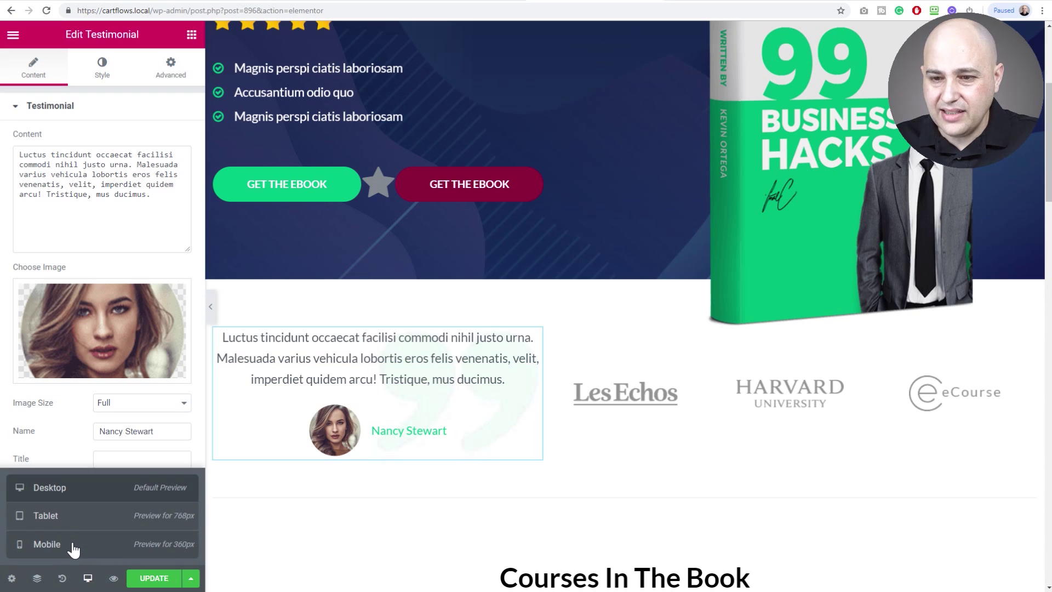
click(73, 547)
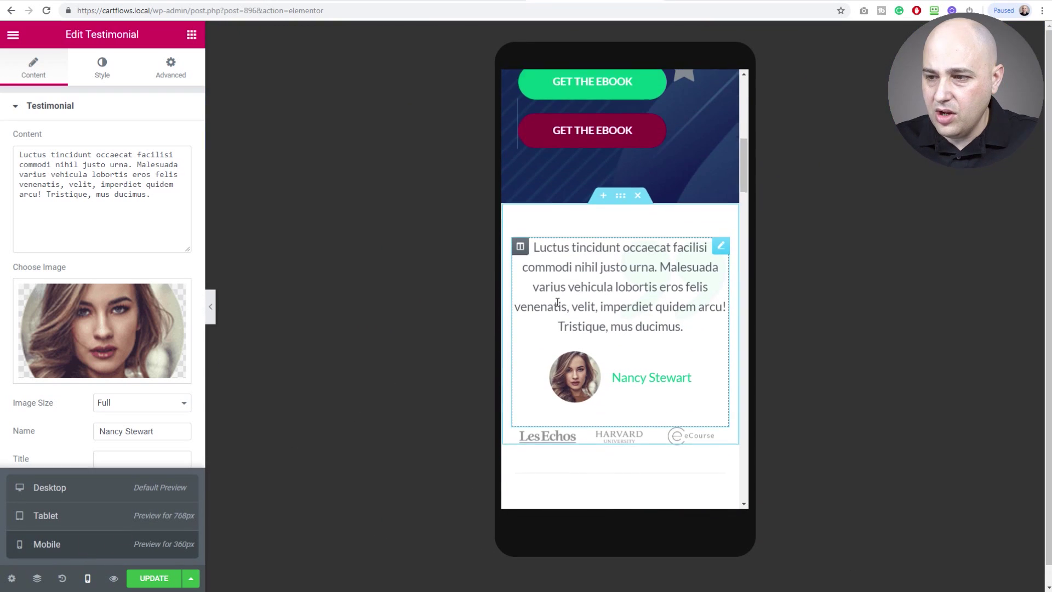
scroll(557, 302, down, 3)
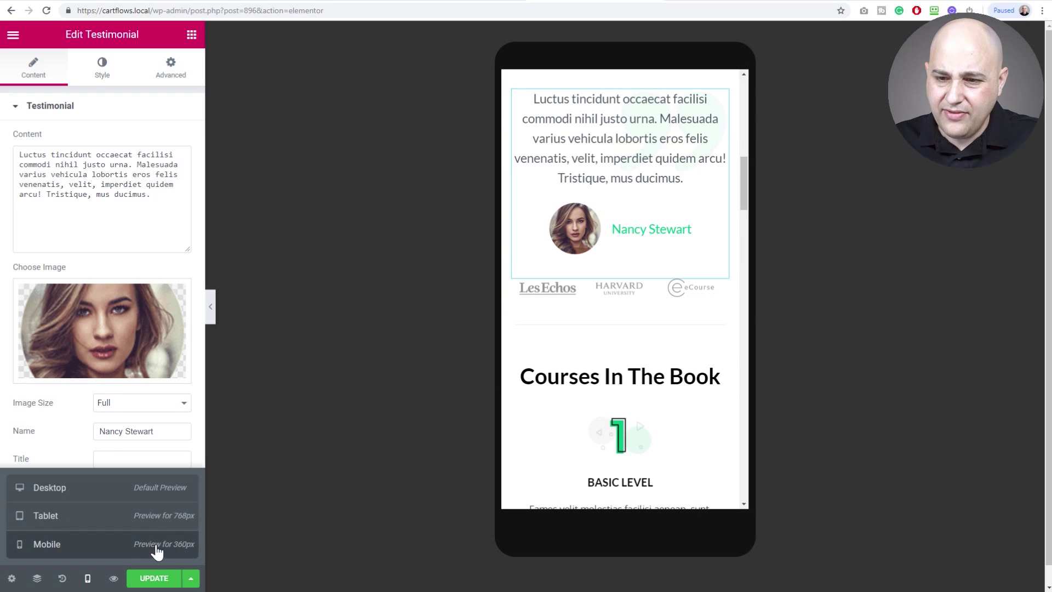
click(210, 306)
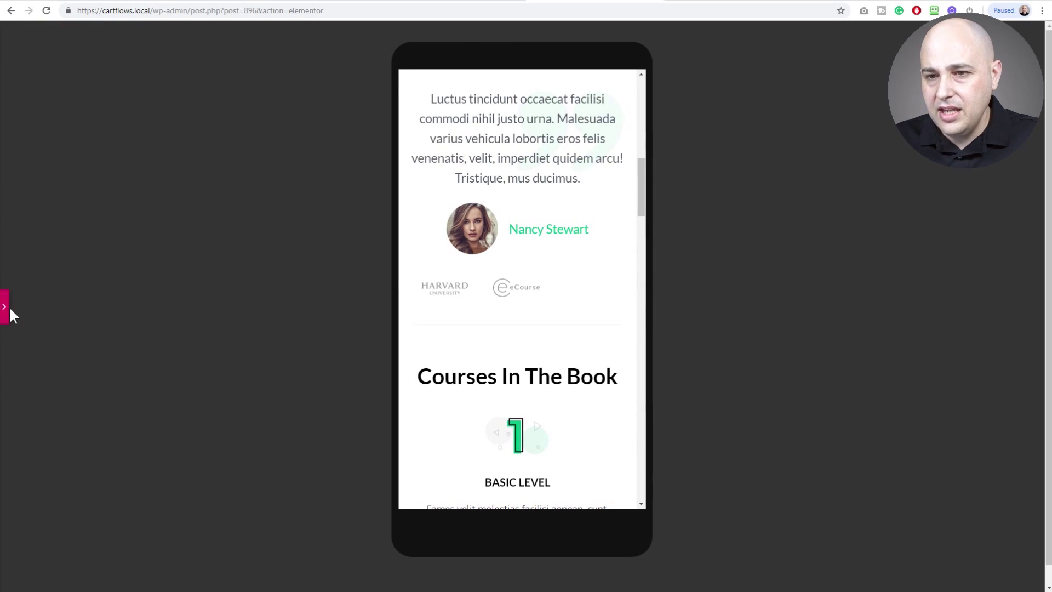
click(5, 311)
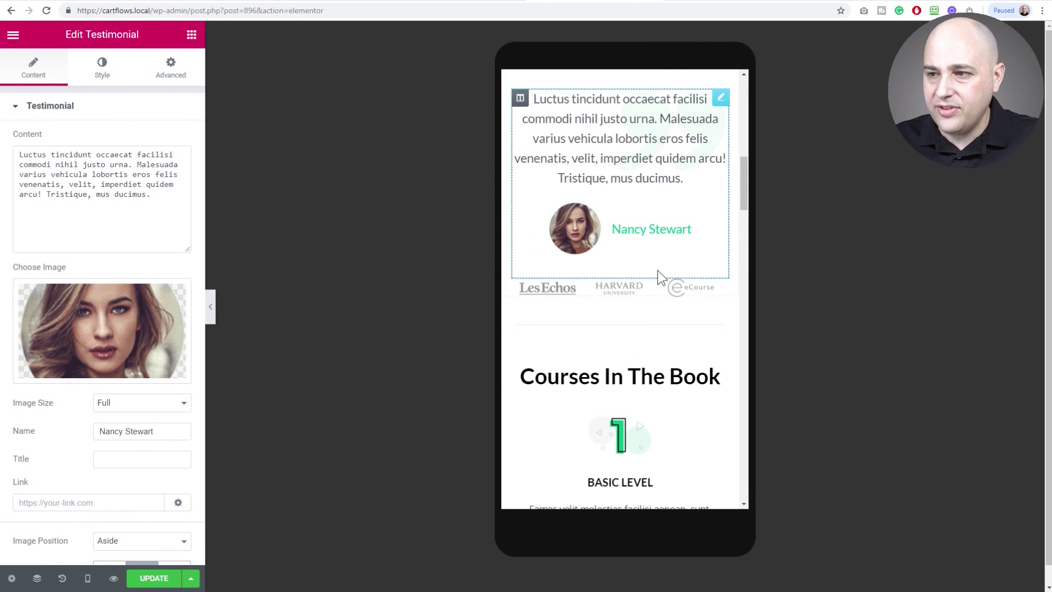
click(212, 307)
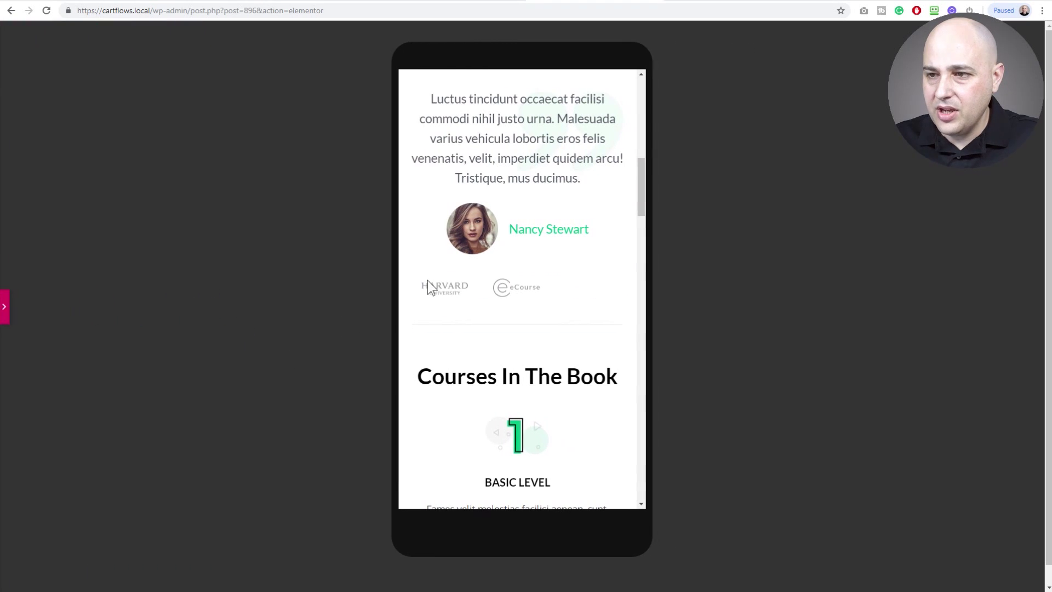
click(6, 318)
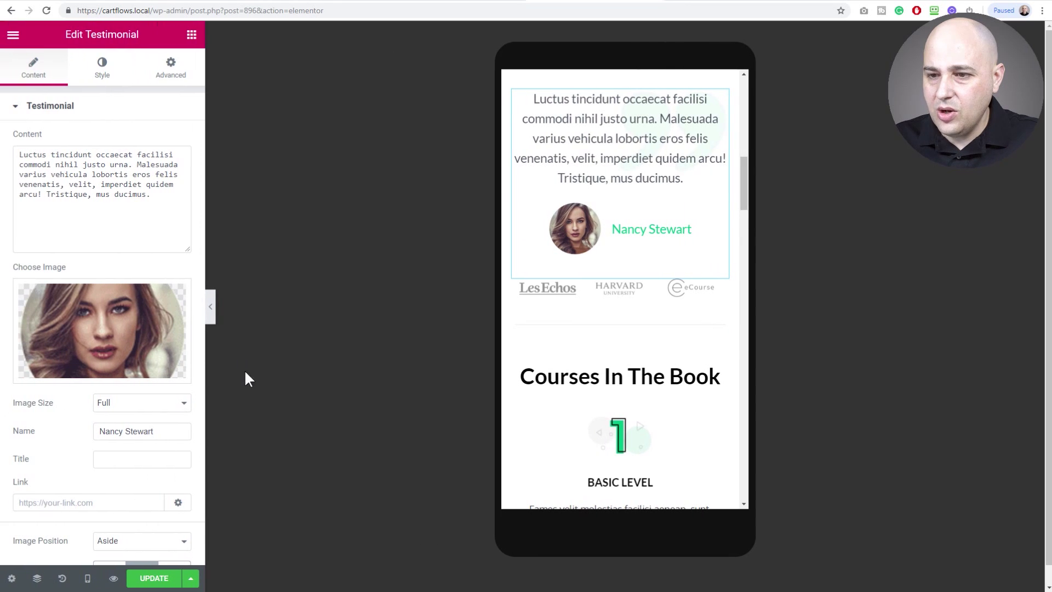
click(88, 578)
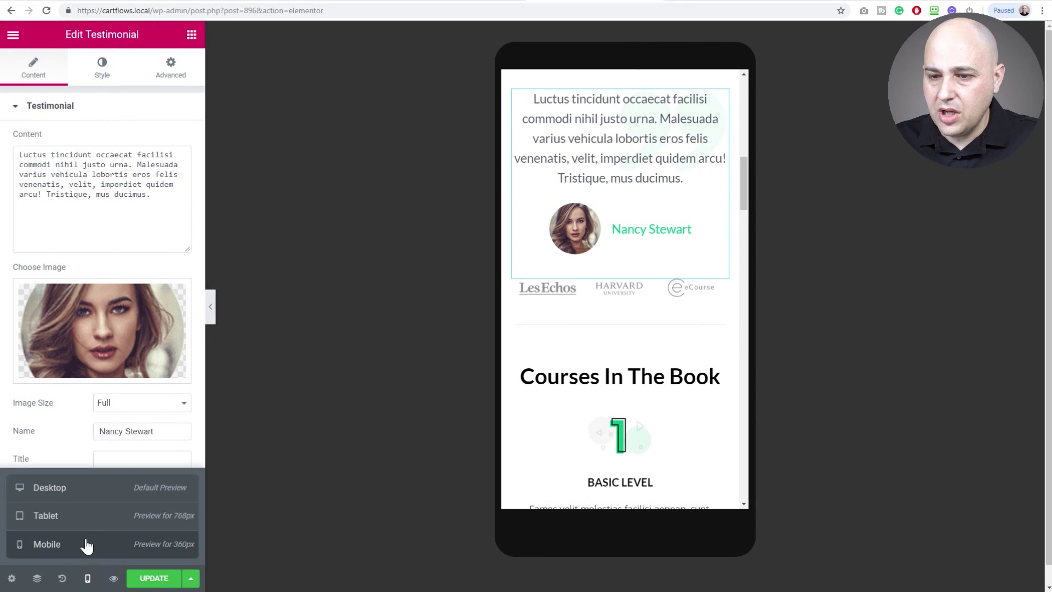
click(73, 489)
scroll(340, 319, up, 10)
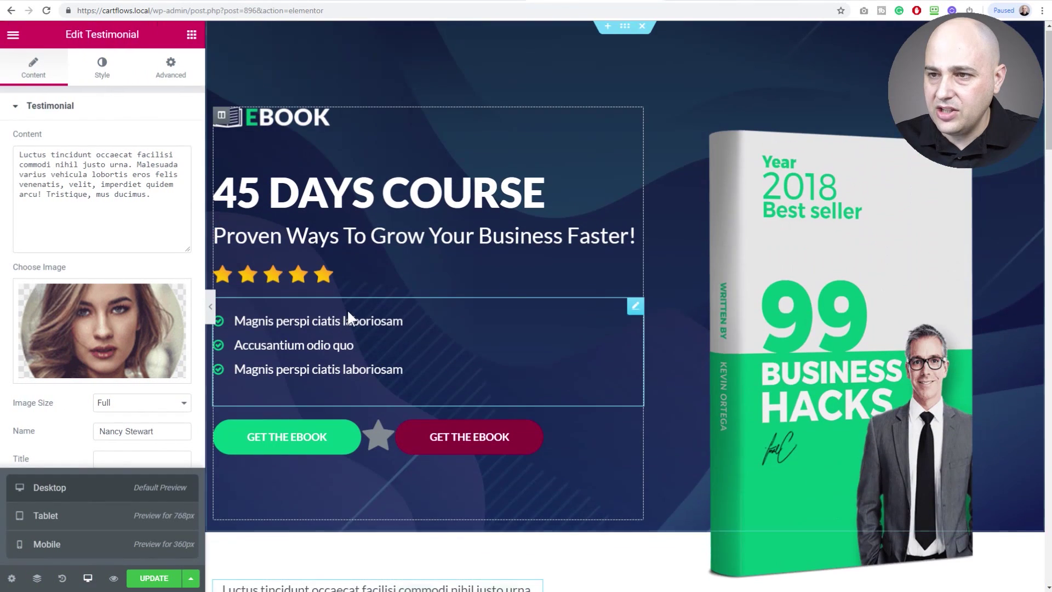
click(299, 119)
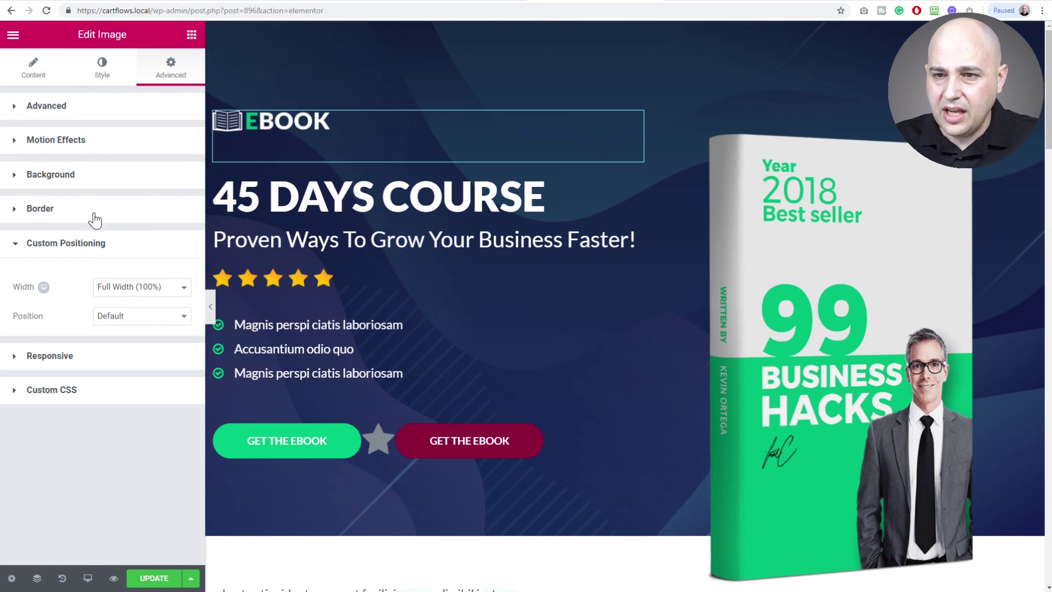
Set the EBOOK logo's Position to Absolute and drag it onto the book cover at offsets 816 and 133.
click(130, 315)
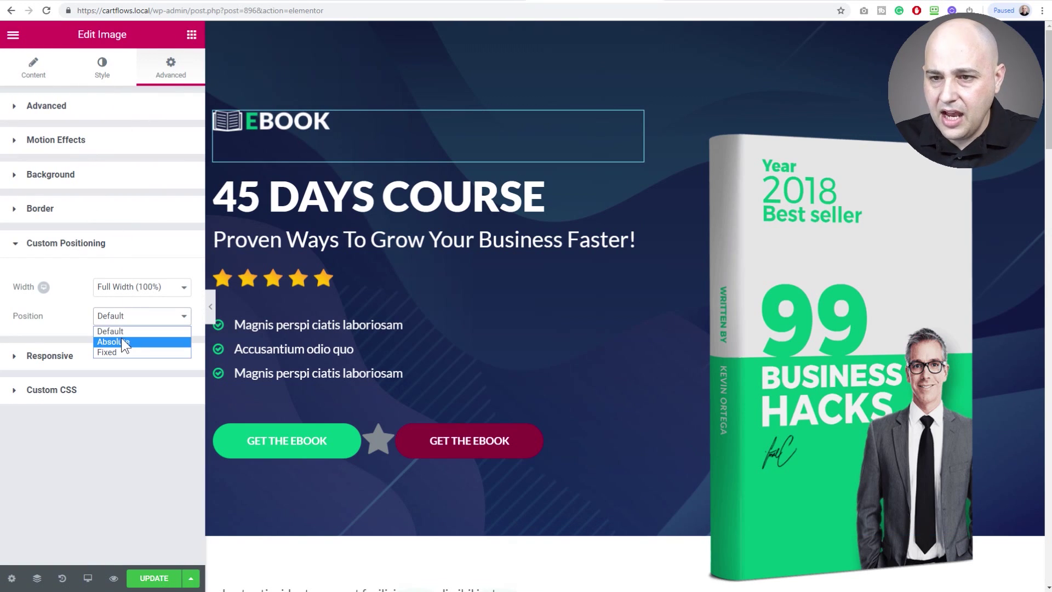
click(121, 336)
drag(375, 105, 884, 230)
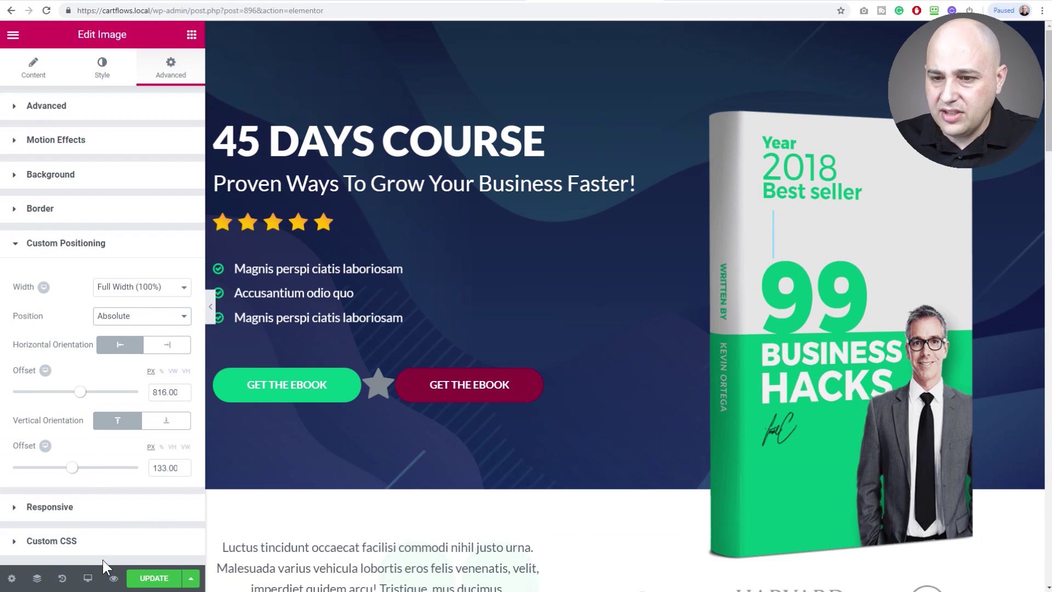
Check the absolutely positioned logo in Mobile preview, then switch back to Desktop.
click(93, 583)
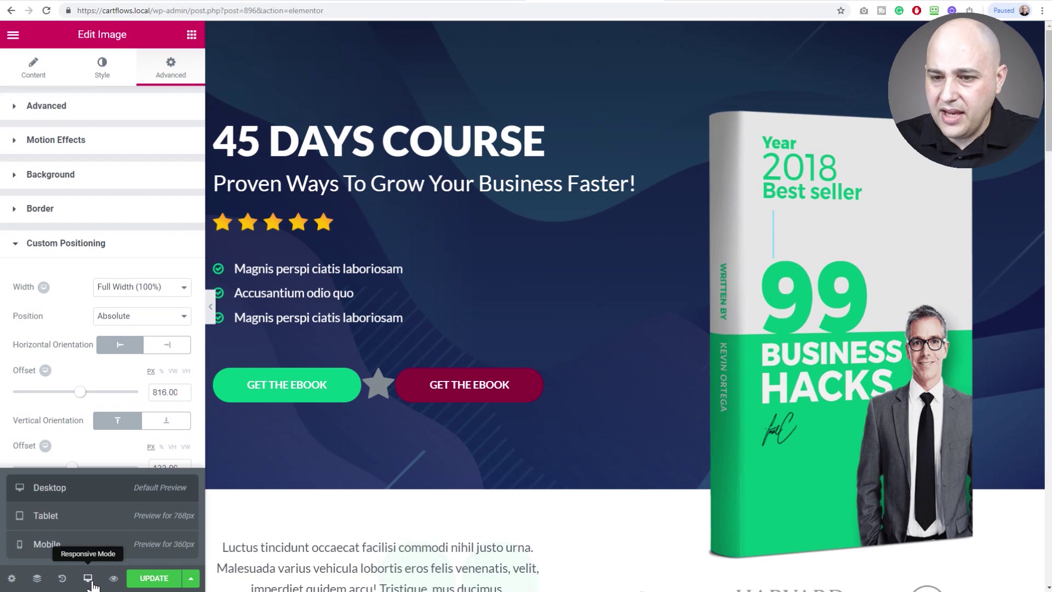
click(77, 544)
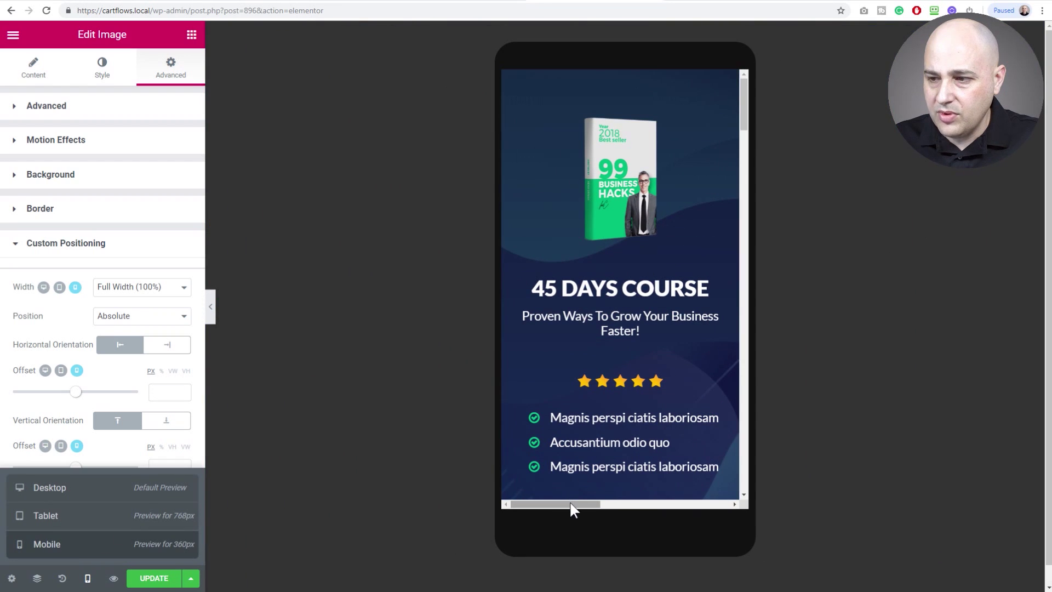
drag(570, 504, 631, 515)
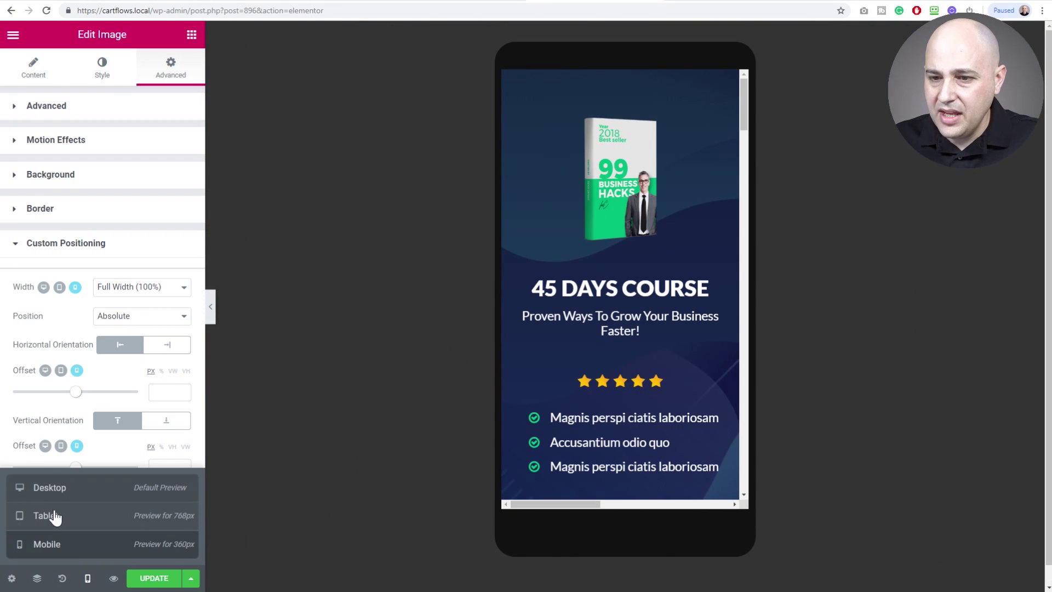
click(89, 500)
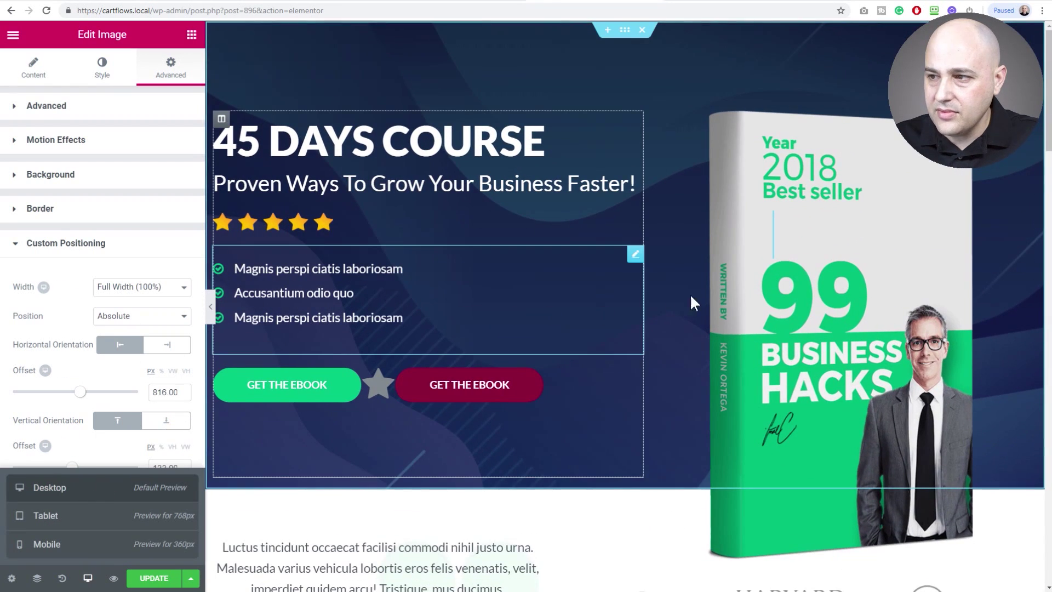
click(765, 221)
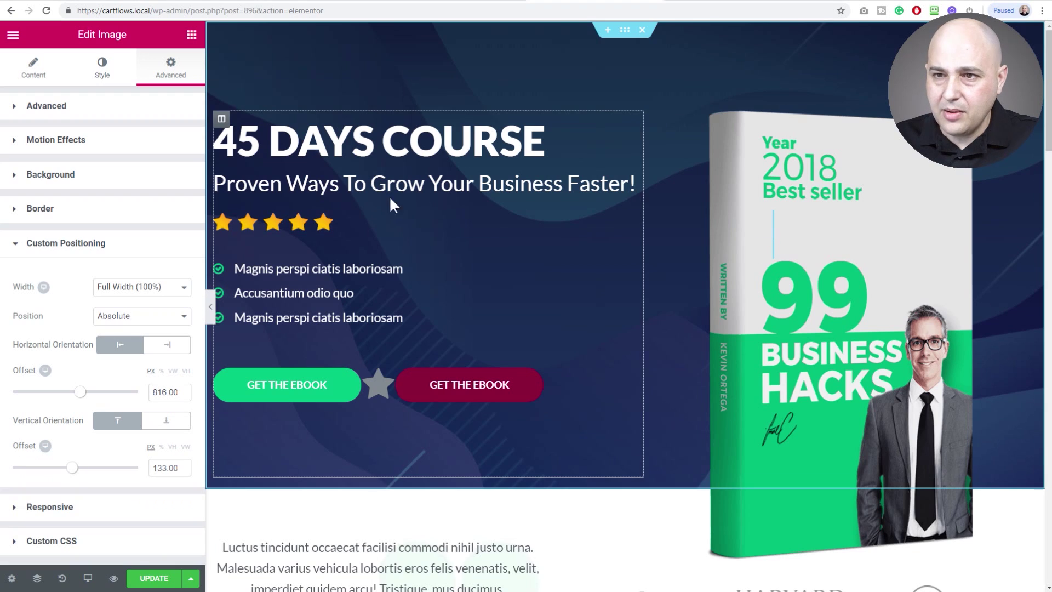
click(75, 245)
Review the hero in mobile preview with the panel collapsed, then reopen the image's Responsive settings.
click(62, 279)
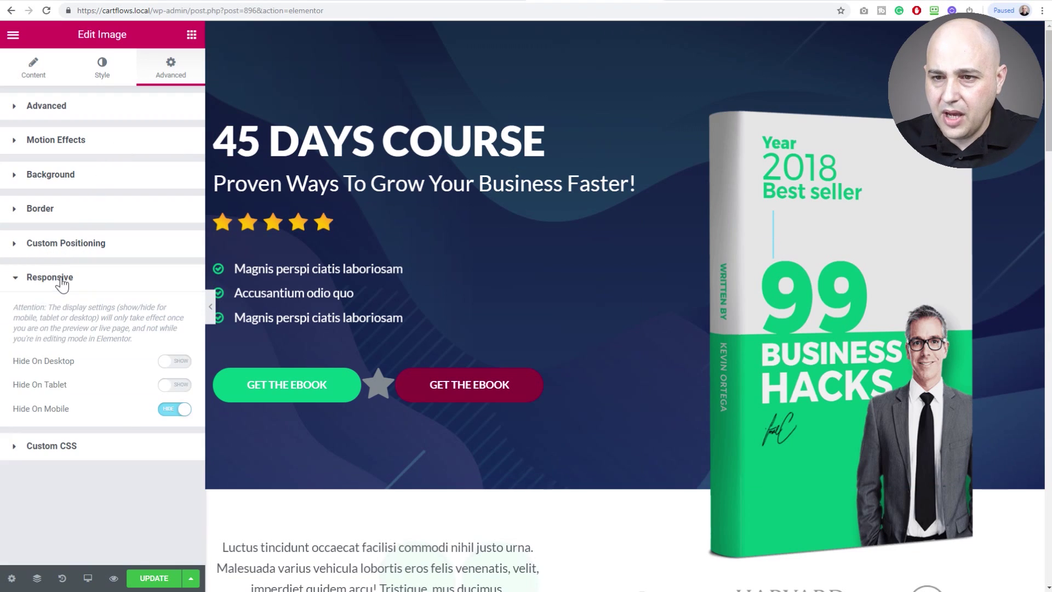
click(88, 578)
click(82, 545)
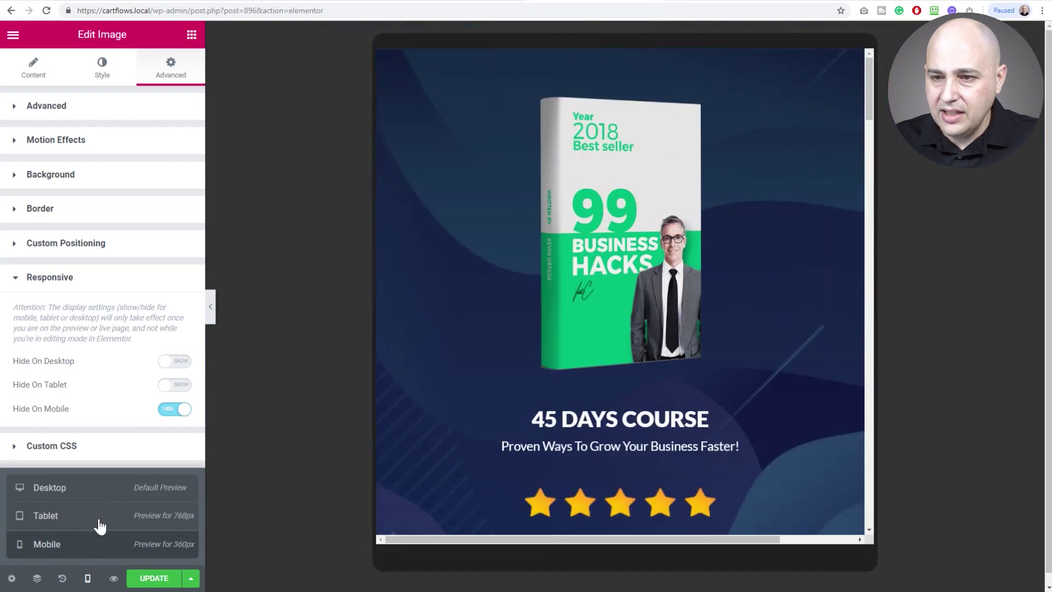
click(211, 307)
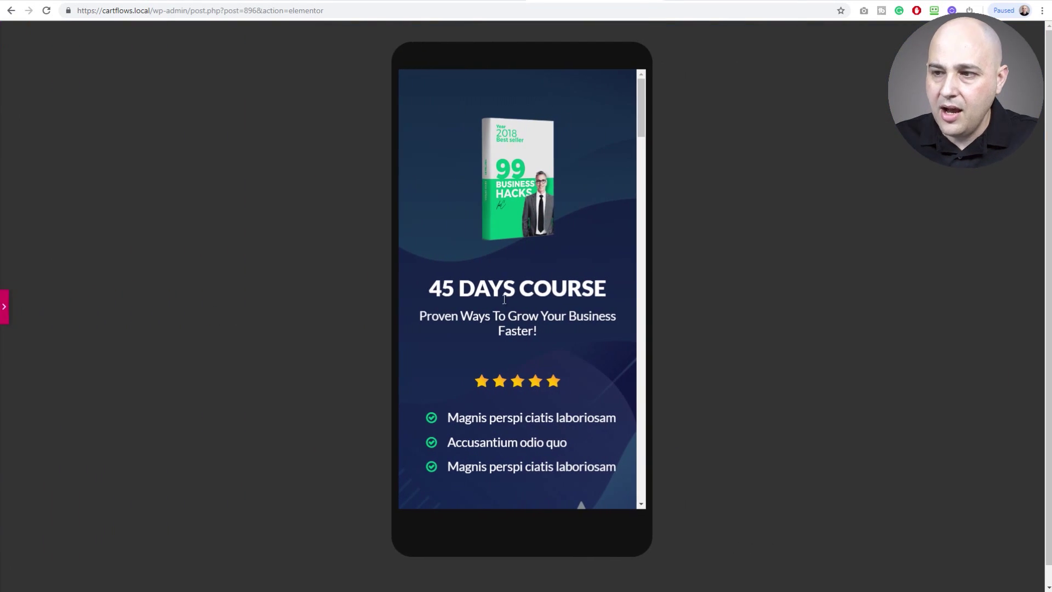
scroll(507, 296, down, 6)
scroll(511, 288, up, 6)
scroll(511, 288, down, 8)
scroll(511, 288, up, 5)
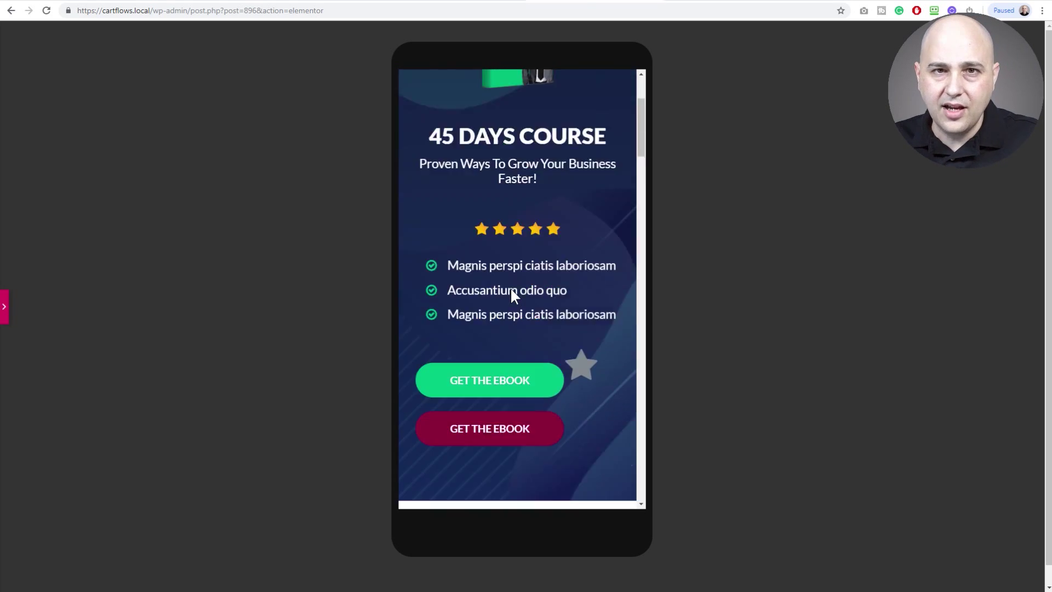
scroll(511, 290, down, 6)
scroll(512, 288, up, 8)
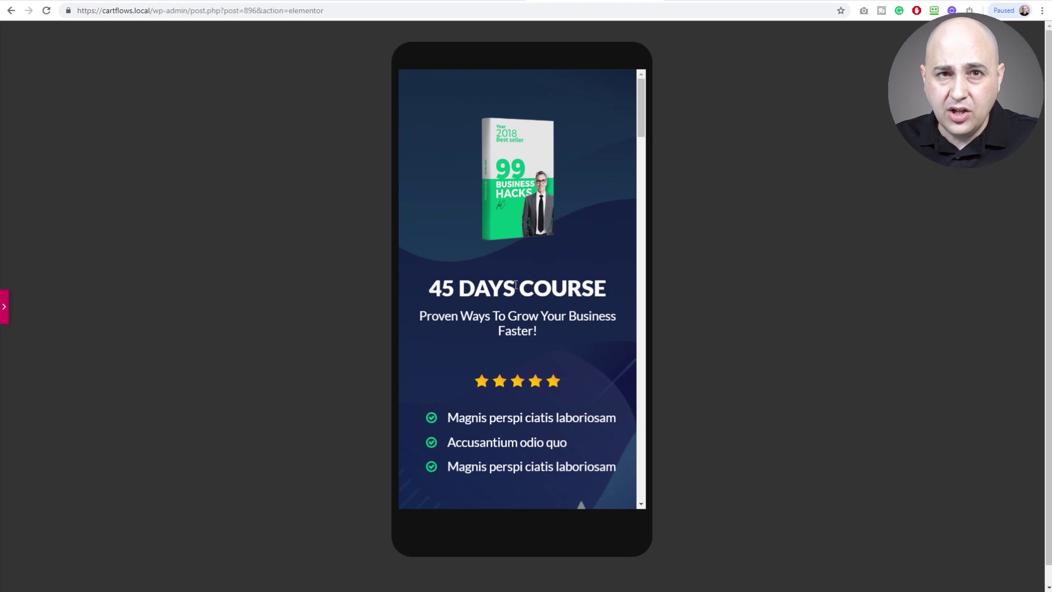
scroll(515, 285, down, 20)
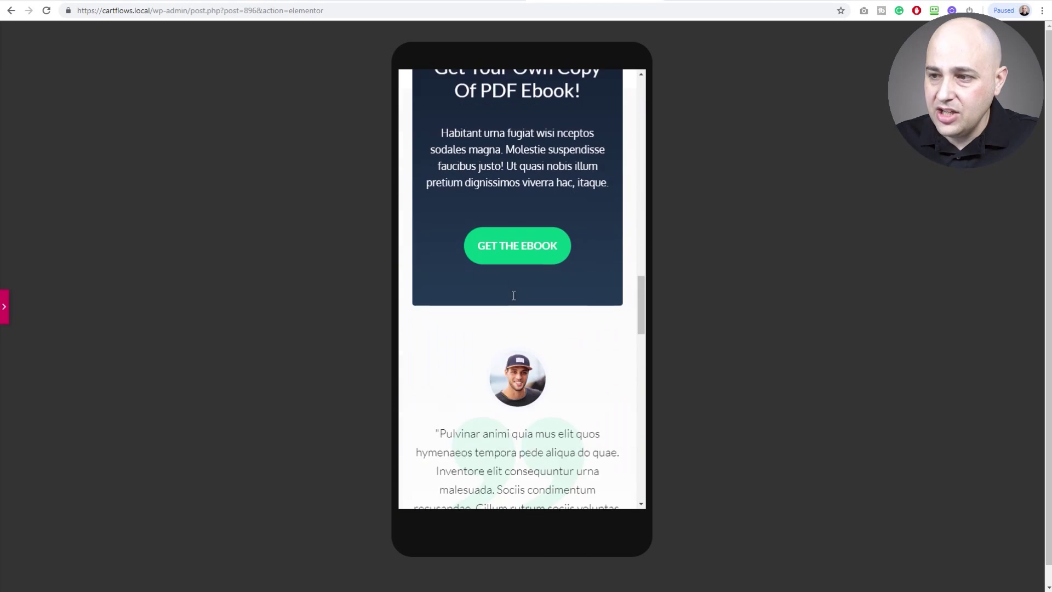
scroll(513, 296, up, 4)
scroll(513, 296, up, 15)
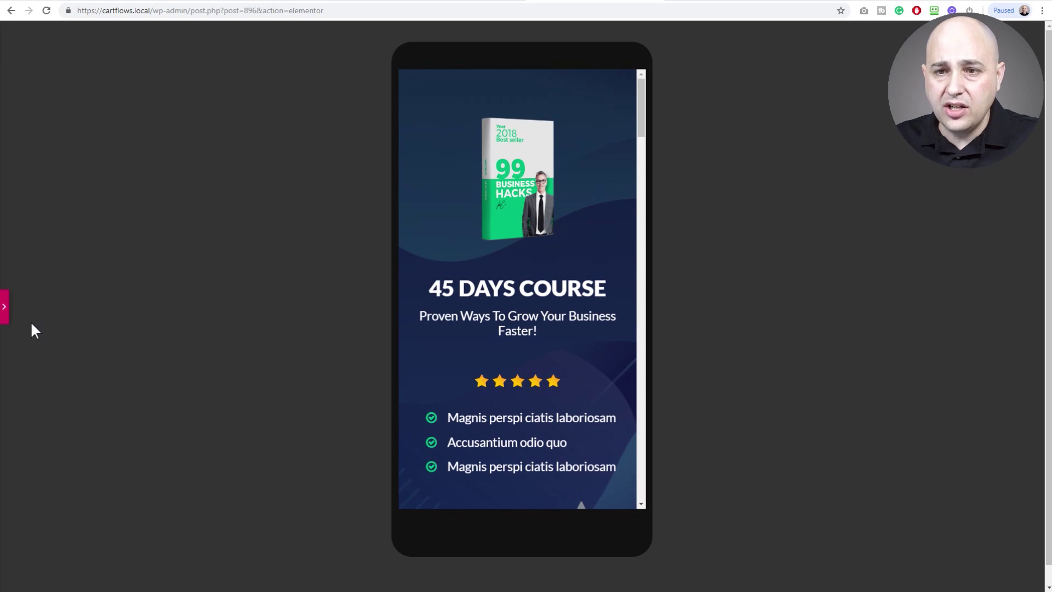
click(4, 308)
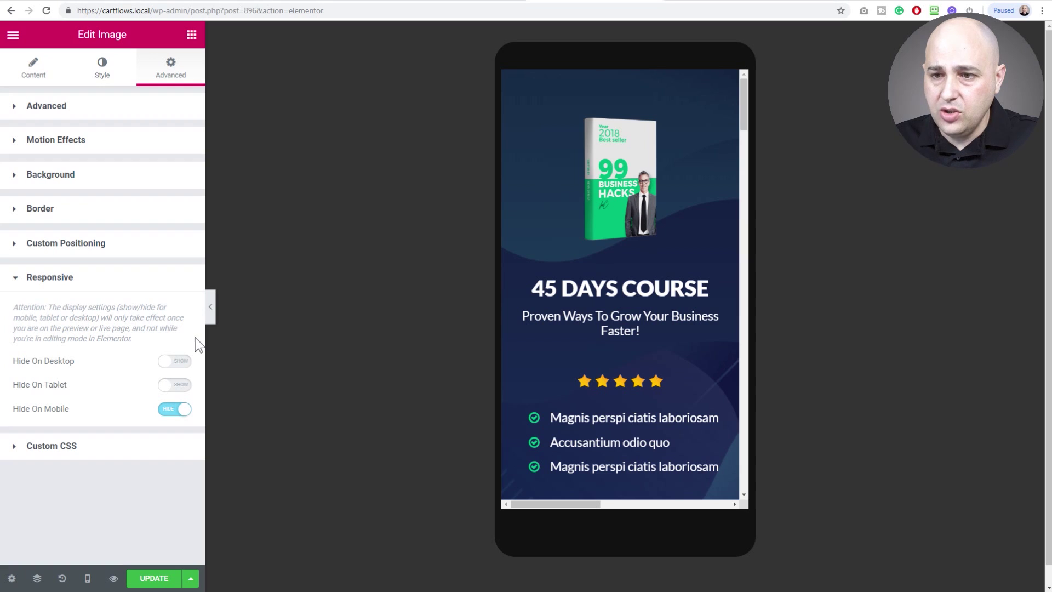
Turn off Hide On Mobile and reset the EBOOK logo's Position to Default, then preview at Desktop size.
click(174, 410)
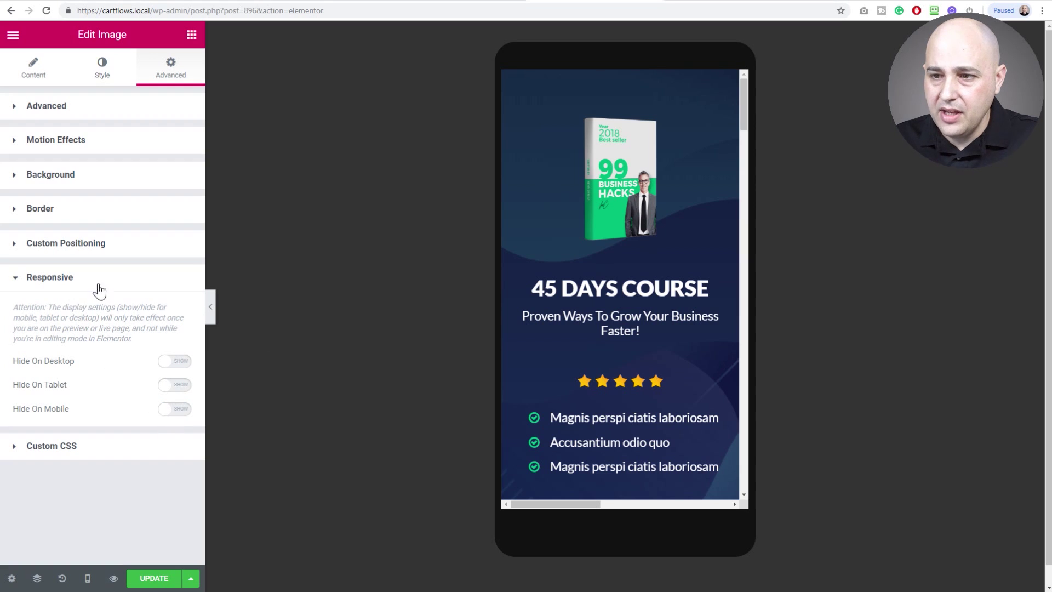
click(117, 243)
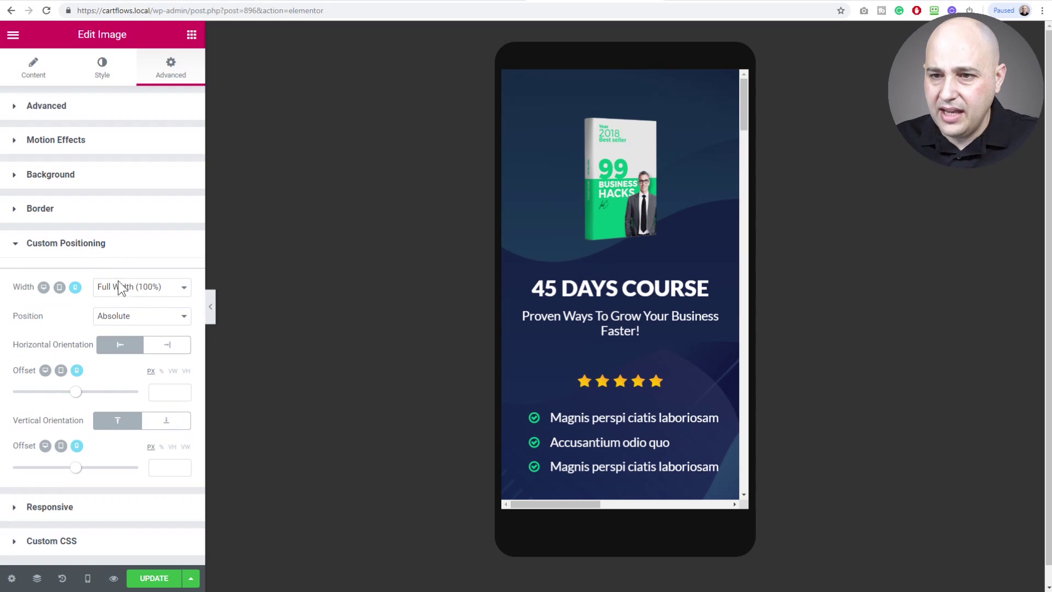
click(126, 292)
click(126, 292)
click(122, 321)
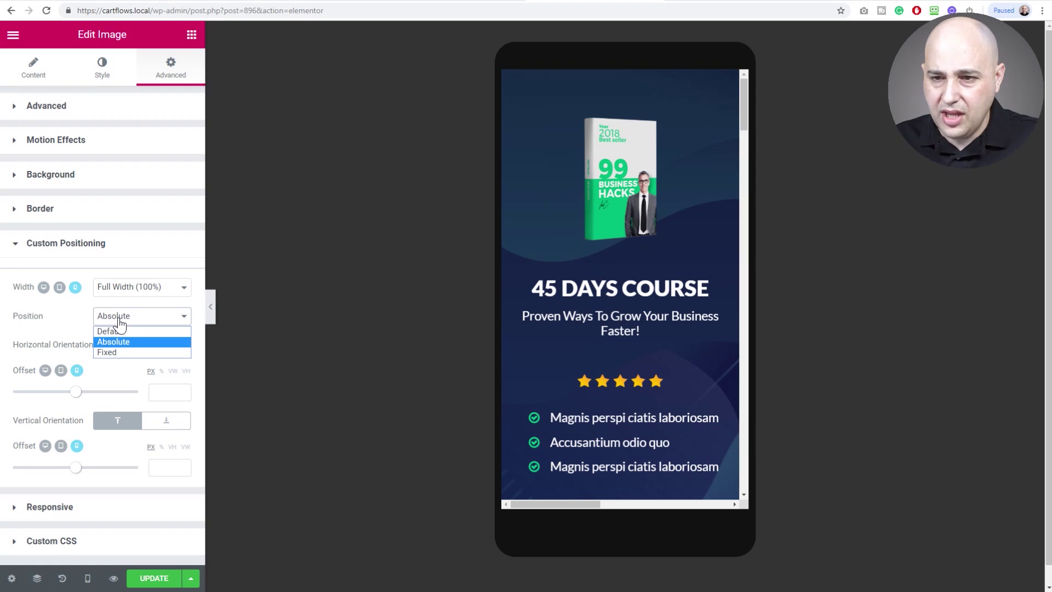
click(123, 327)
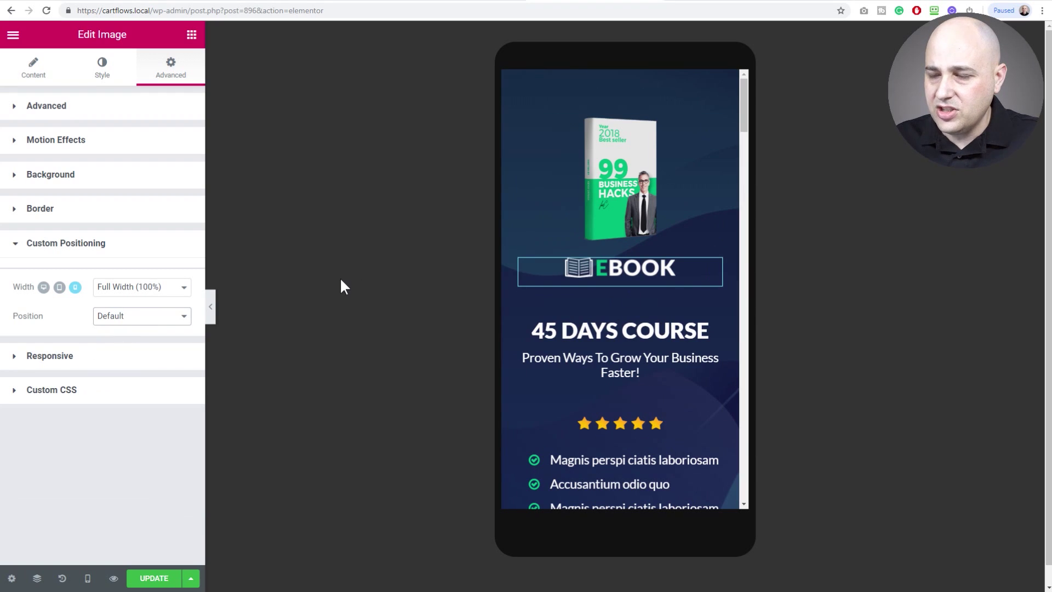
click(87, 577)
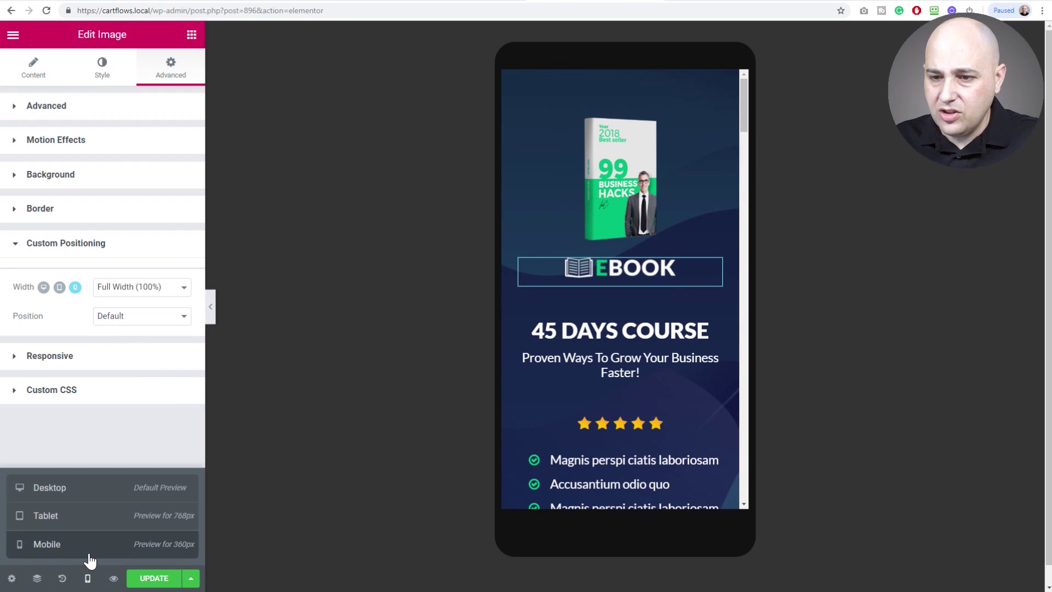
click(91, 495)
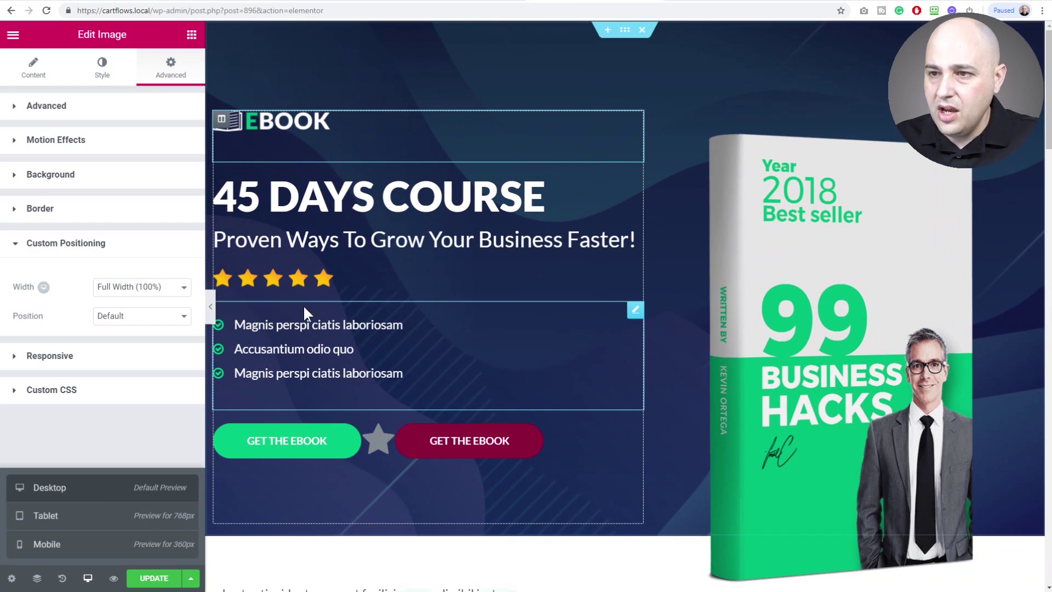
Scroll the GitHub beta notes past responsive improvements to the Improved Text Editor Layout heading.
click(229, 3)
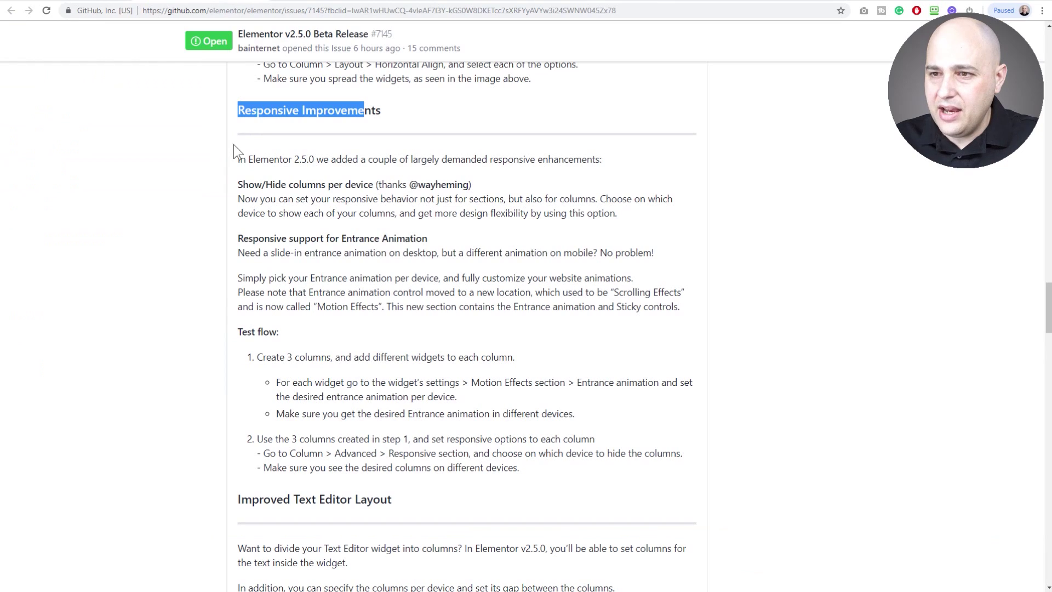
drag(241, 185, 382, 184)
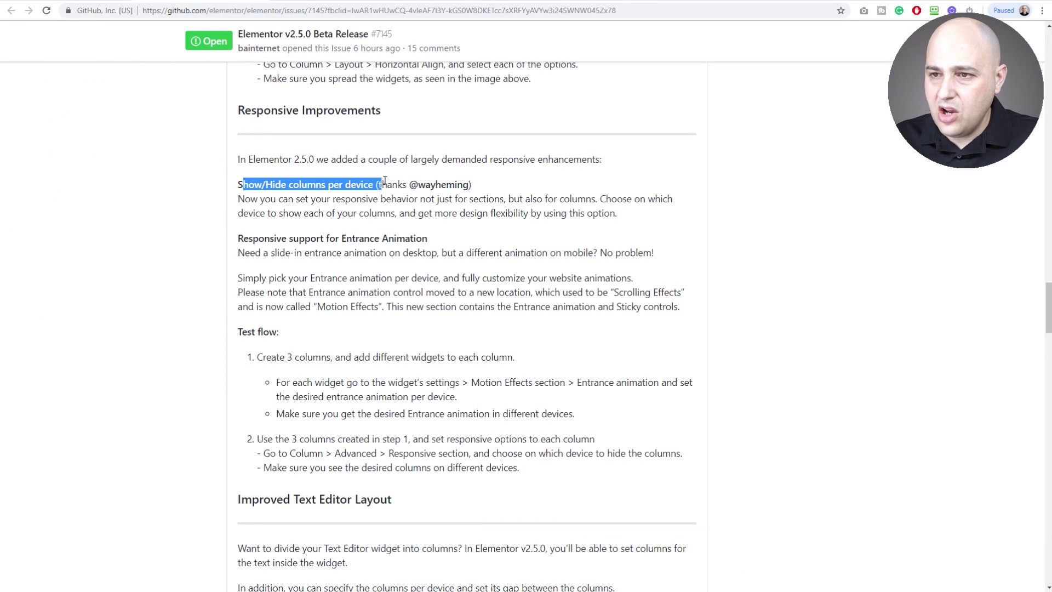
scroll(418, 165, down, 2)
drag(434, 124, 229, 125)
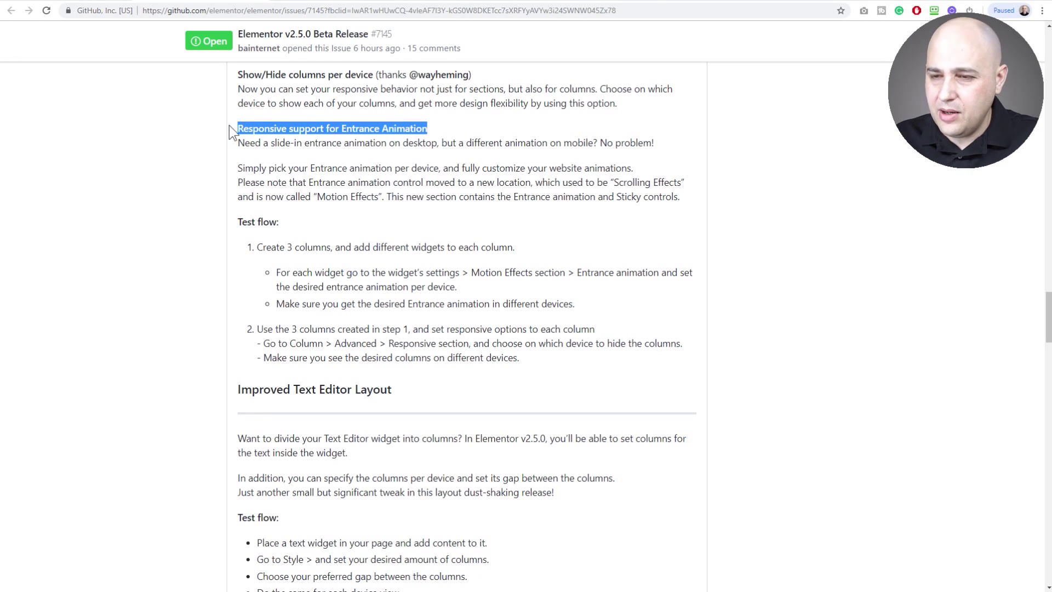
scroll(353, 267, down, 3)
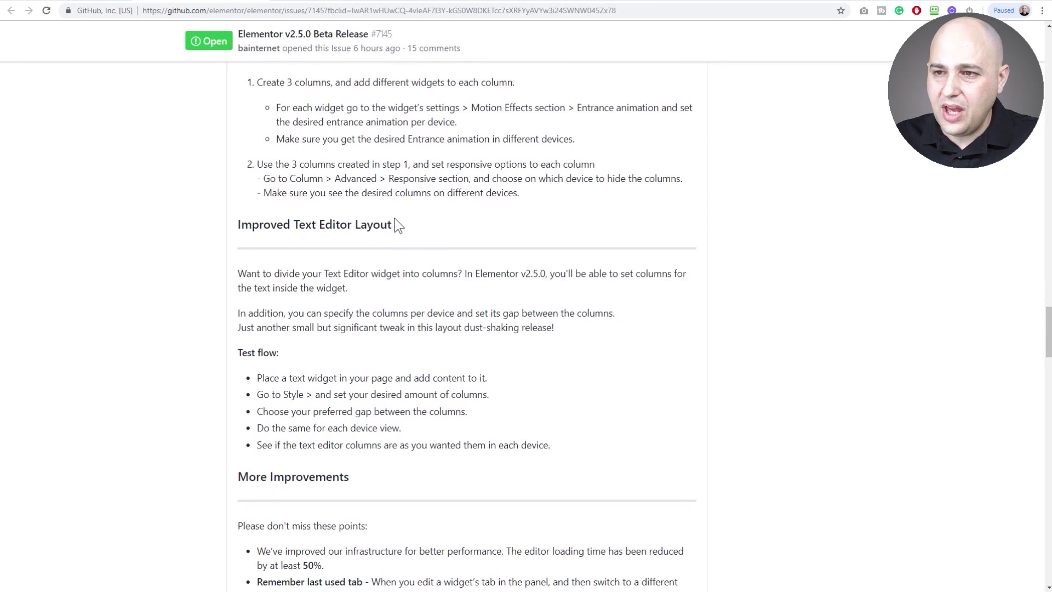
drag(394, 218, 235, 218)
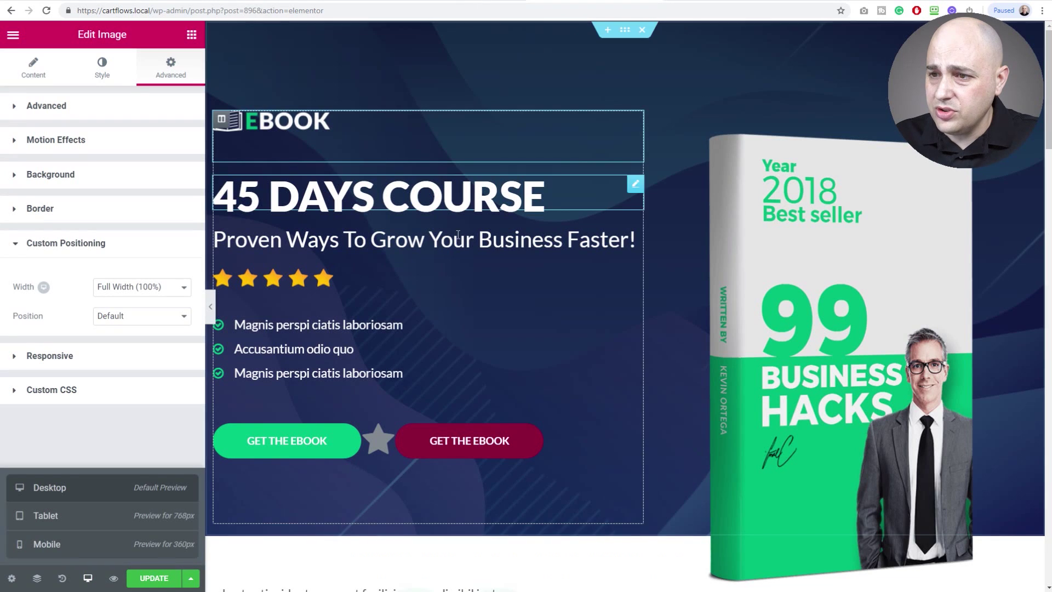
Select the author bio paragraph and set its Style > Columns to 2.
scroll(443, 270, down, 15)
scroll(439, 264, down, 14)
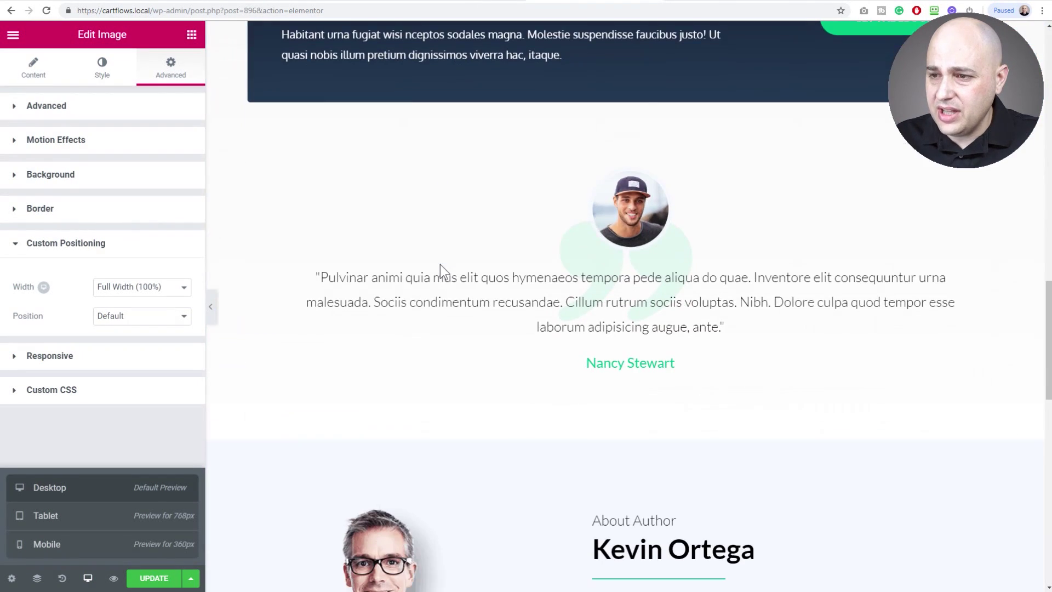
scroll(476, 265, up, 3)
scroll(547, 261, down, 2)
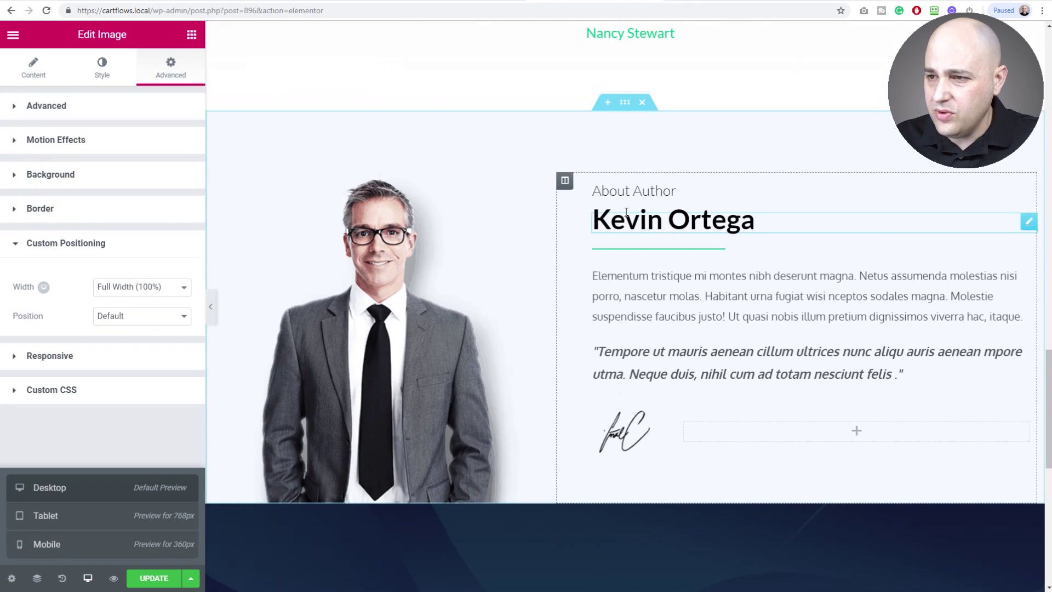
click(657, 283)
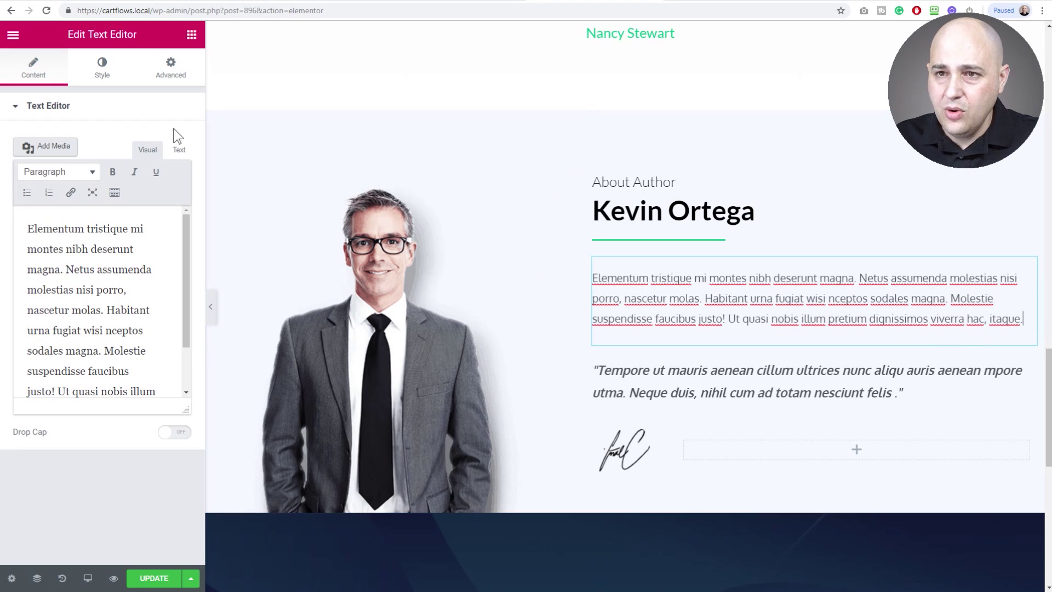
click(102, 77)
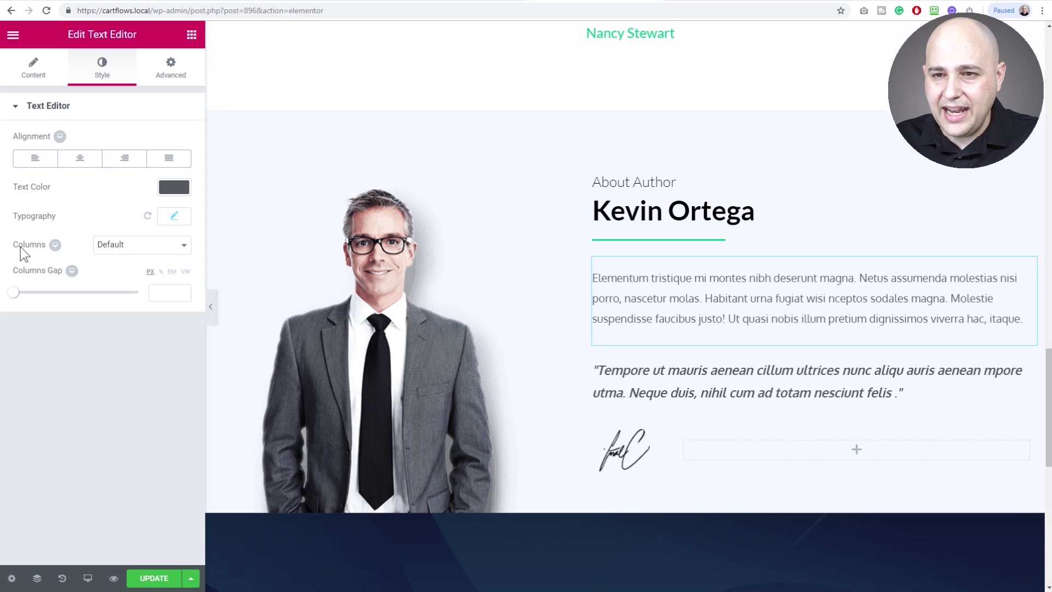
click(137, 255)
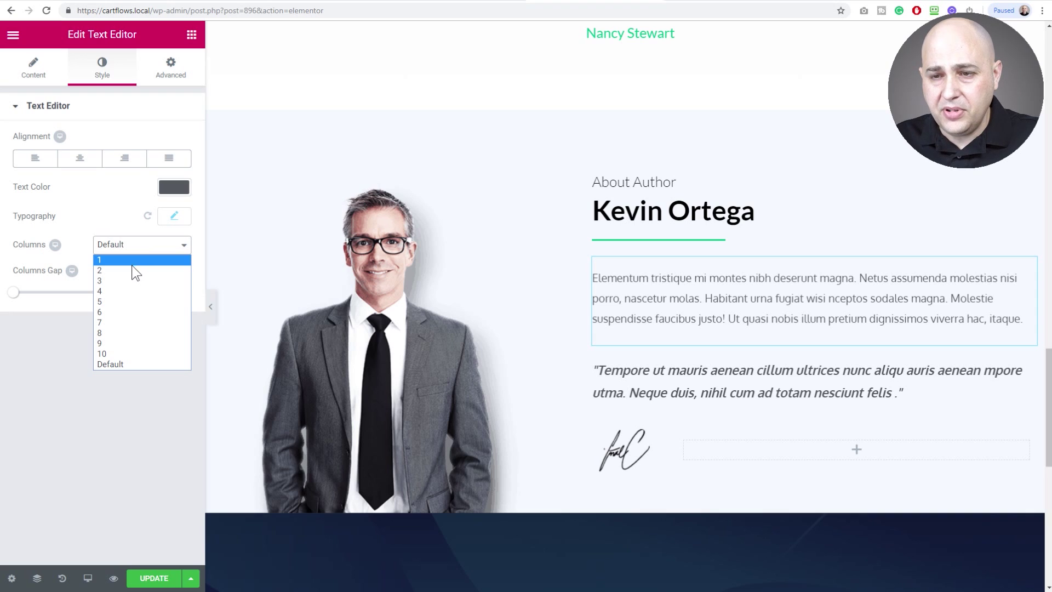
click(133, 270)
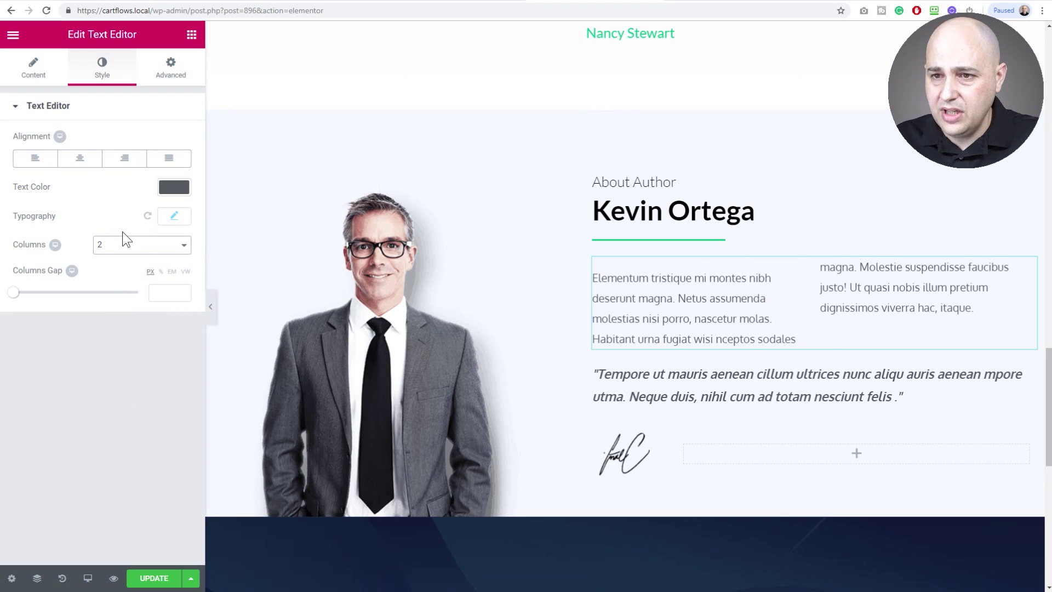
Change the bio paragraph to 3 columns, then back to a single column.
click(122, 245)
click(117, 281)
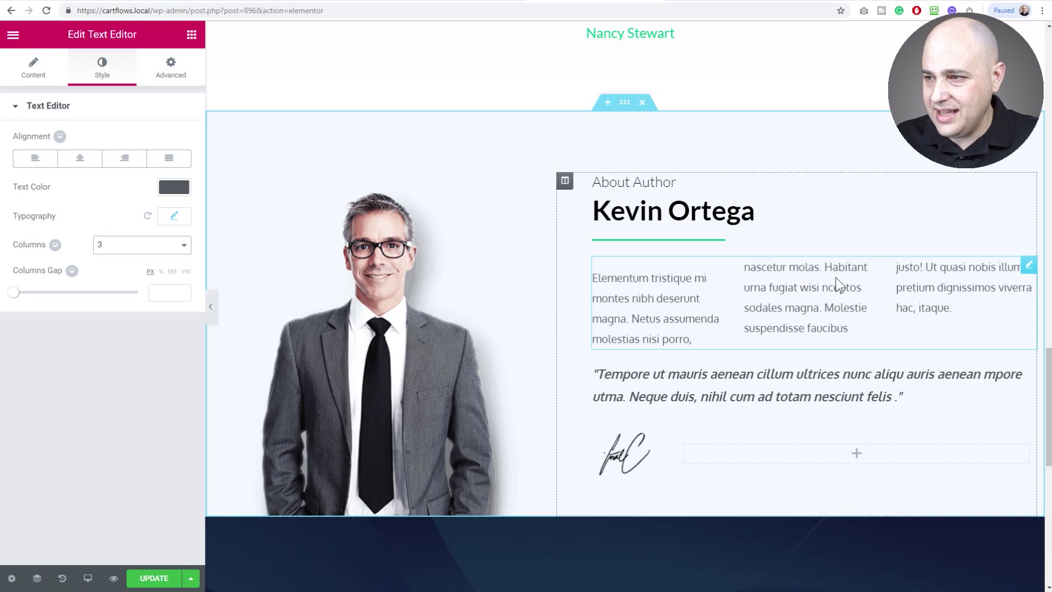
click(129, 244)
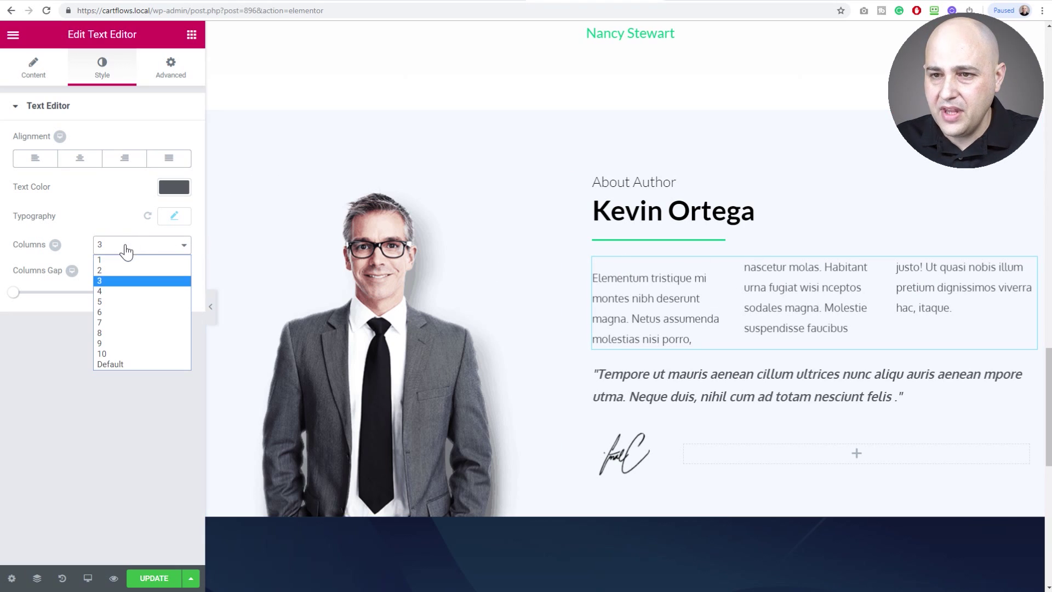
click(124, 261)
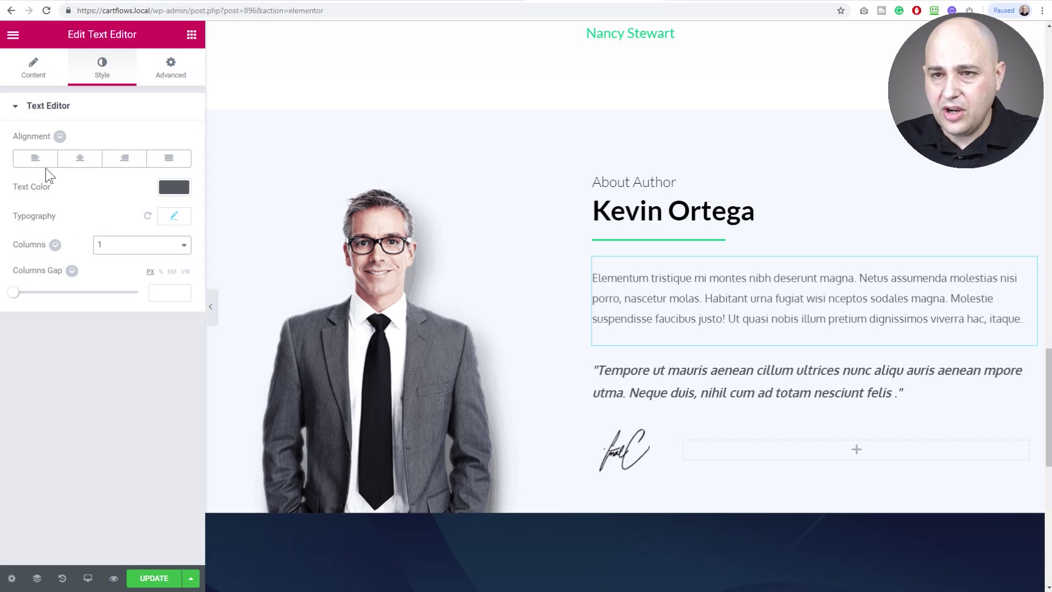
click(8, 70)
click(209, 2)
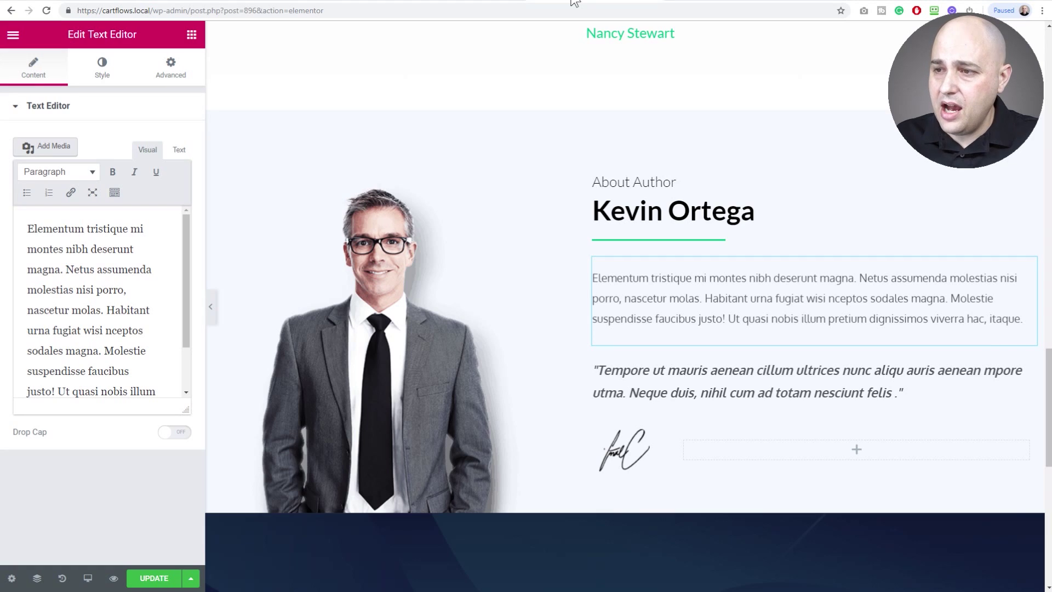
Scroll the Elementor canvas up to the 45 DAYS COURSE hero section.
scroll(559, 201, up, 10)
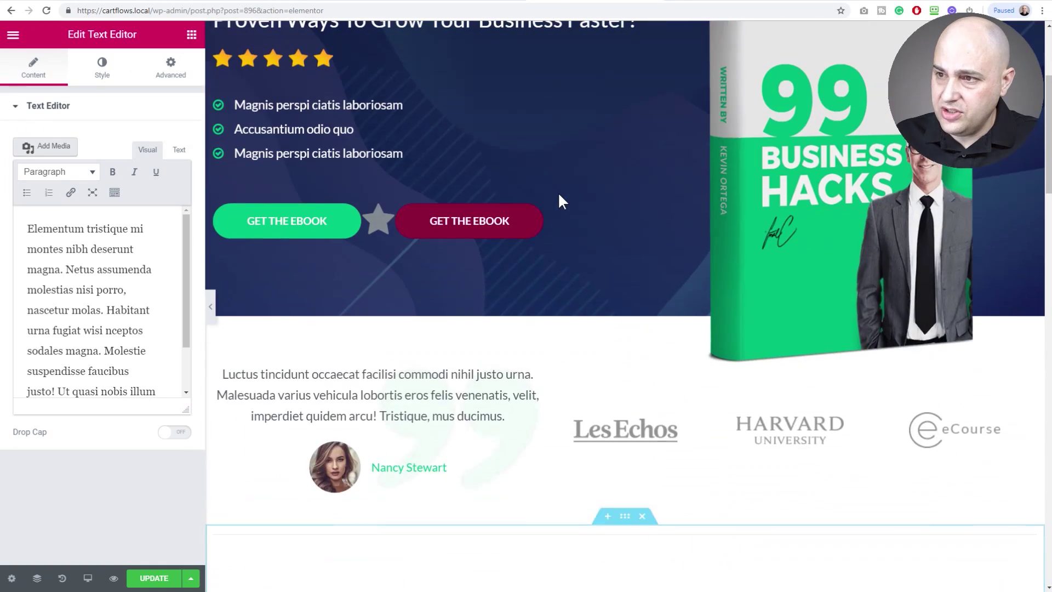
scroll(559, 195, up, 4)
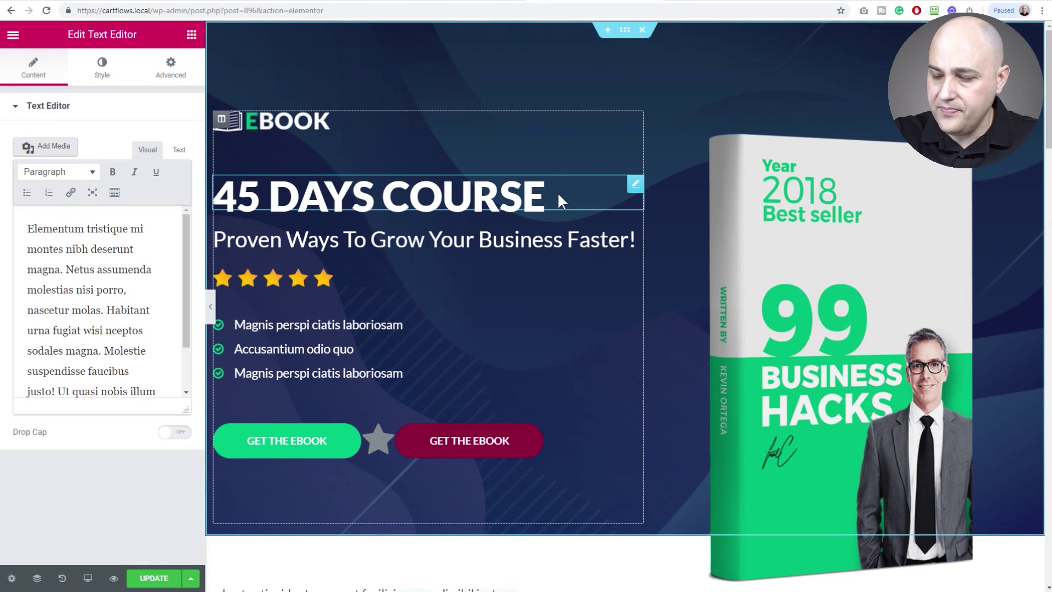